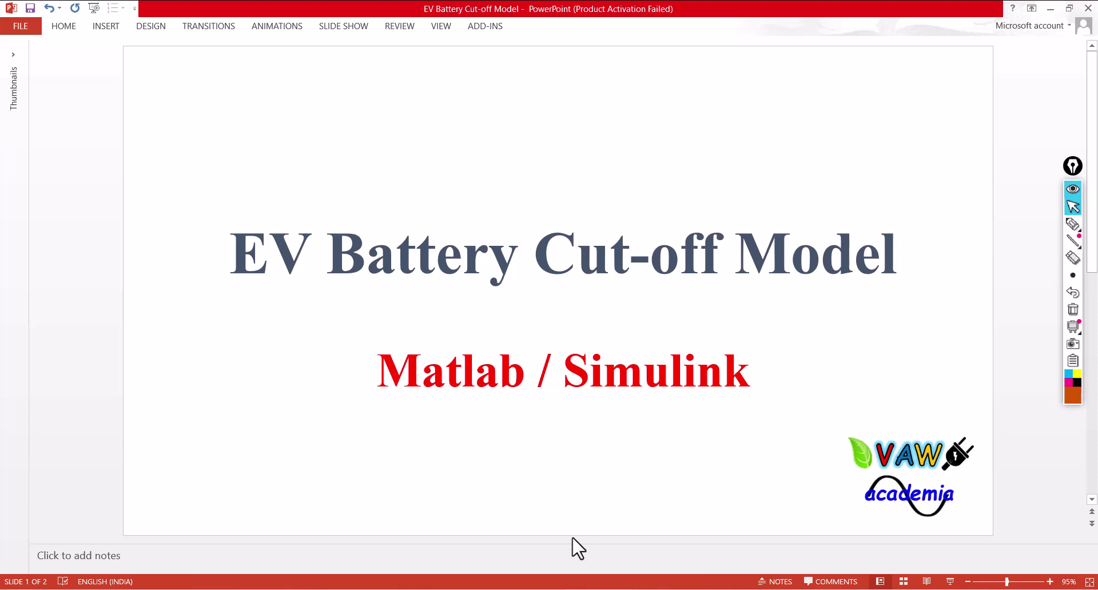
Switch from the slides to the empty vaw_Battery_Cutoff_Model window via the taskbar MATLAB thumbnail.
{"action": "mouse_move", "coordinate": [517, 588]}
{"action": "left_click", "coordinate": [534, 572]}
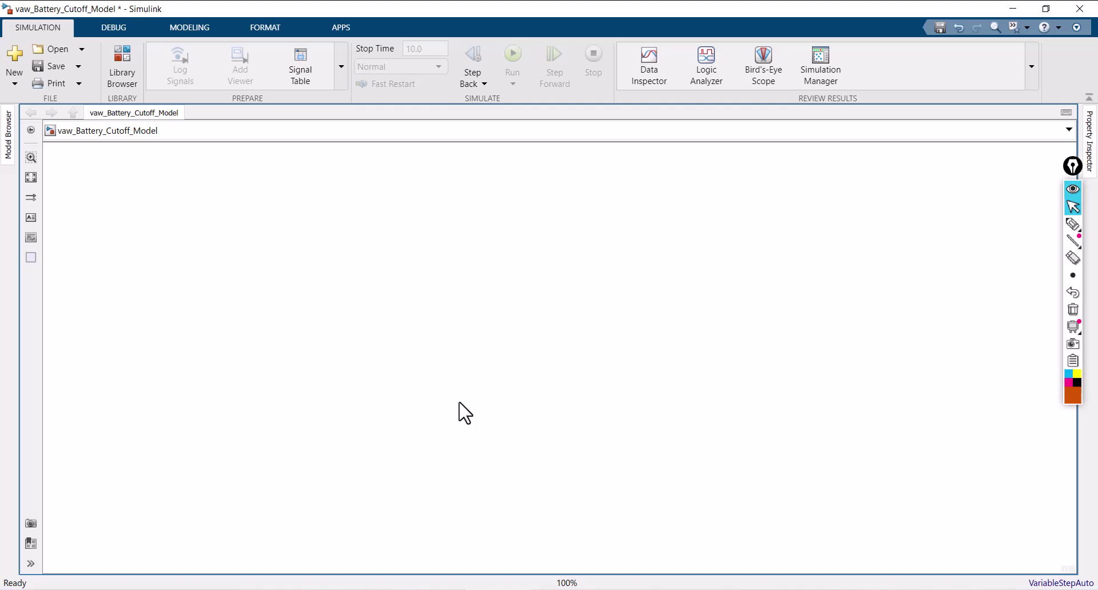
Insert a Battery block with quick search and position it on the canvas.
{"action": "double_click", "coordinate": [527, 255]}
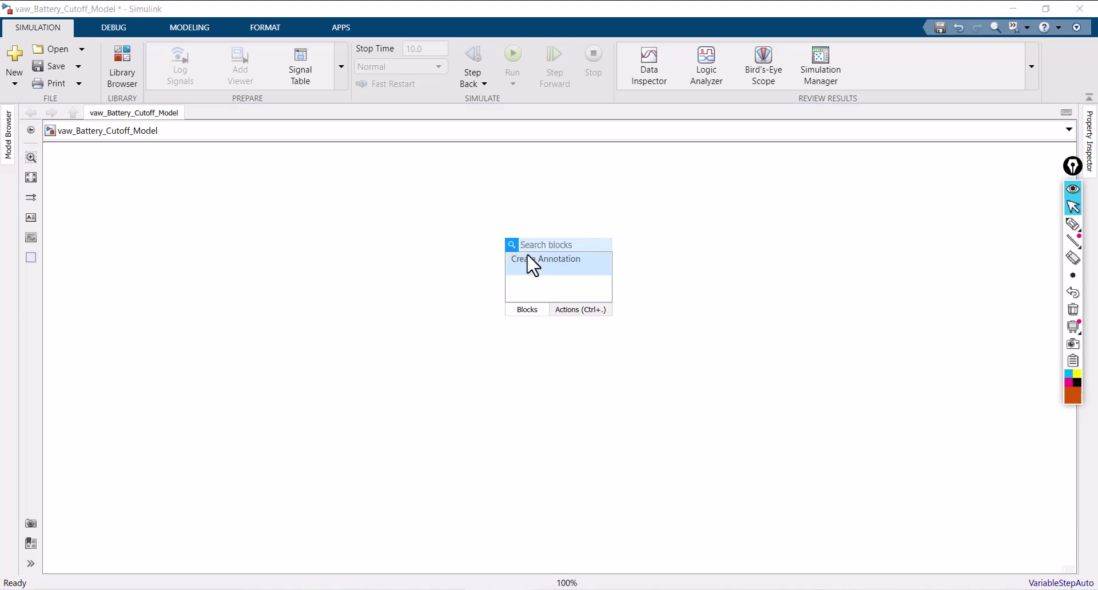
{"action": "type", "text": "batter"}
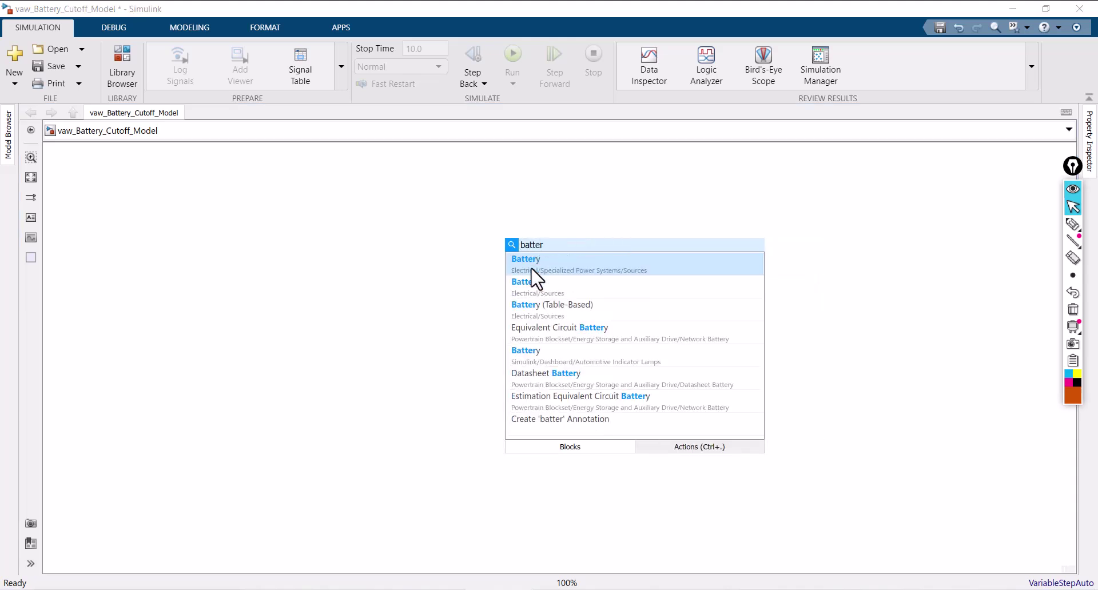
{"action": "key", "text": "Return"}
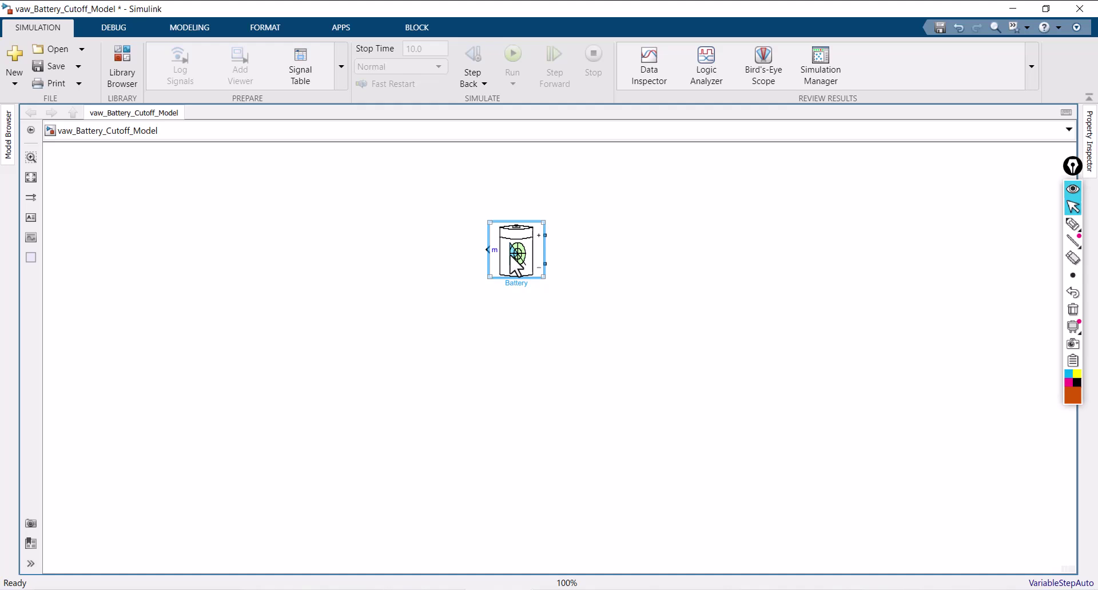
{"action": "left_click_drag", "start_coordinate": [514, 263], "coordinate": [483, 329]}
{"action": "left_click", "coordinate": [558, 286]}
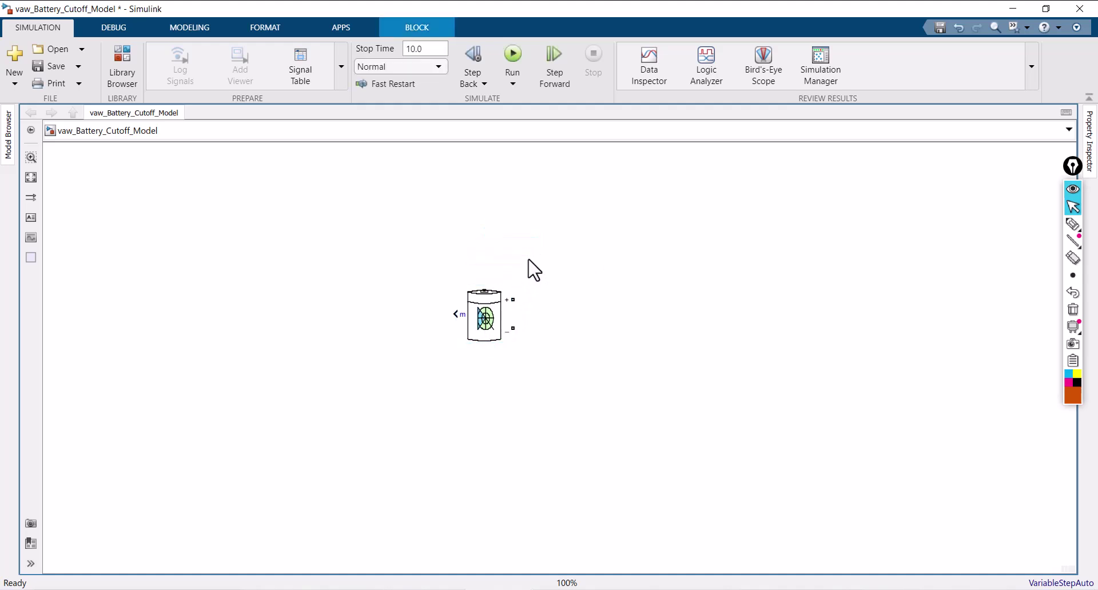
{"action": "left_click", "coordinate": [486, 317]}
{"action": "scroll", "coordinate": [485, 317], "scroll_direction": "up", "scroll_amount": 6}
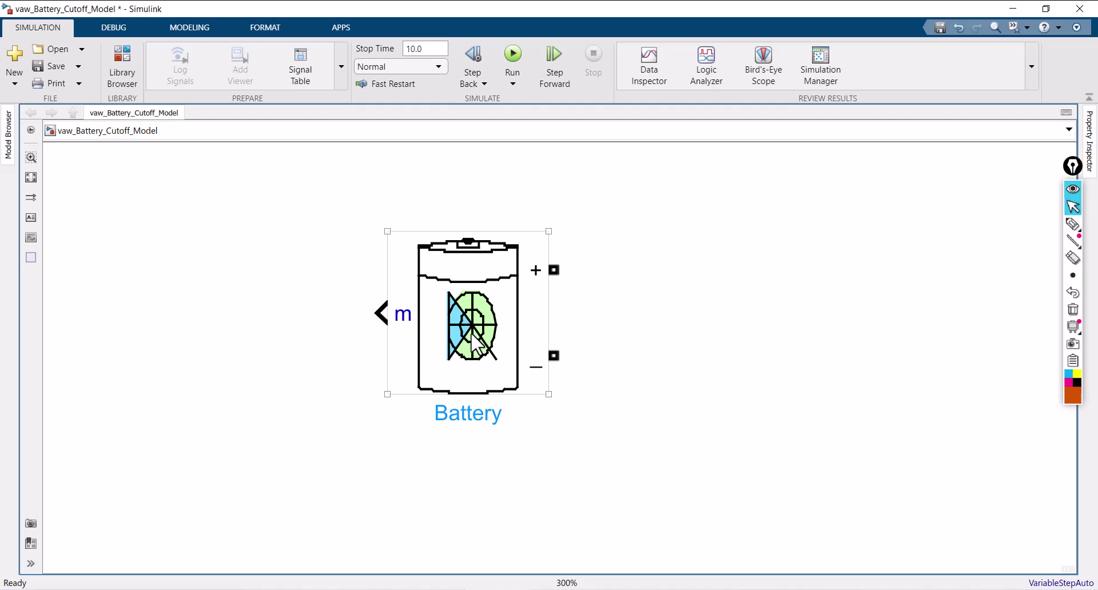
{"action": "left_click", "coordinate": [471, 334]}
Change the battery's initial state-of-charge from 100 to 40% and apply.
{"action": "double_click", "coordinate": [473, 337]}
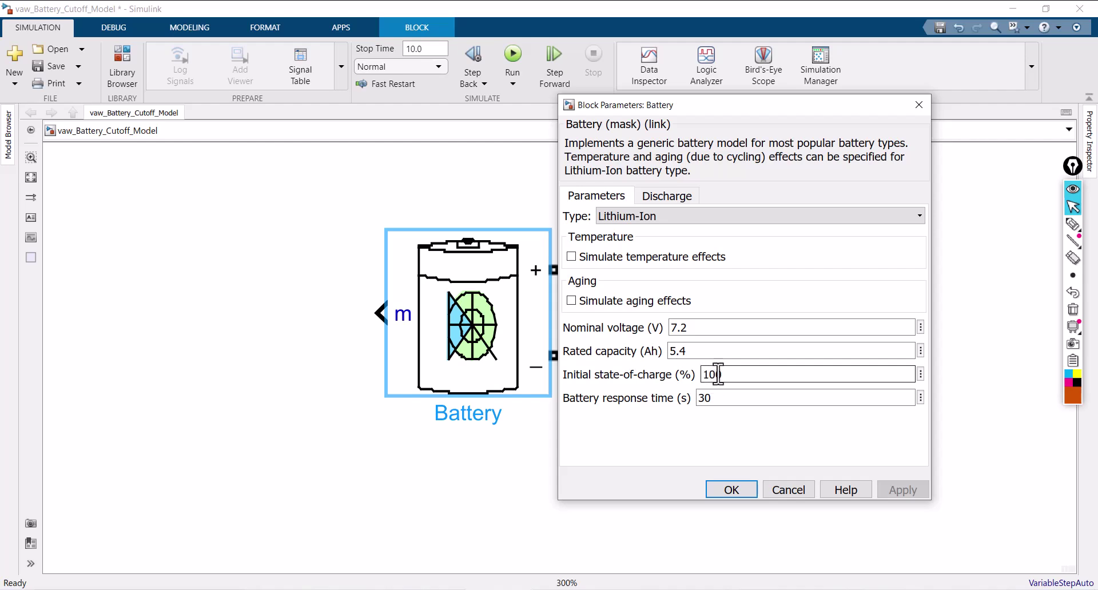
{"action": "double_click", "coordinate": [730, 377]}
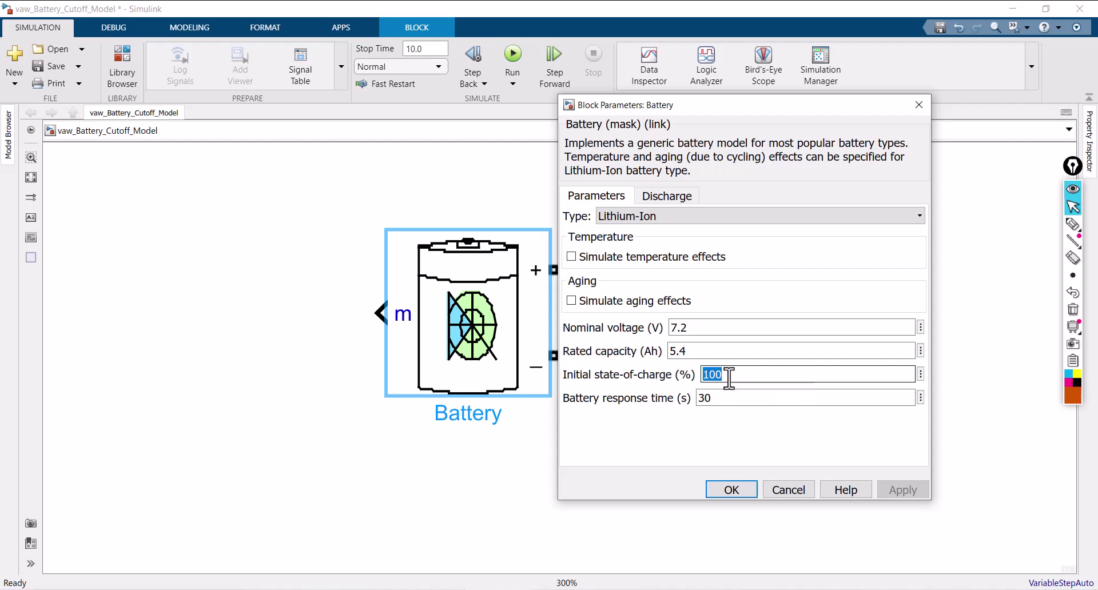
{"action": "type", "text": "40"}
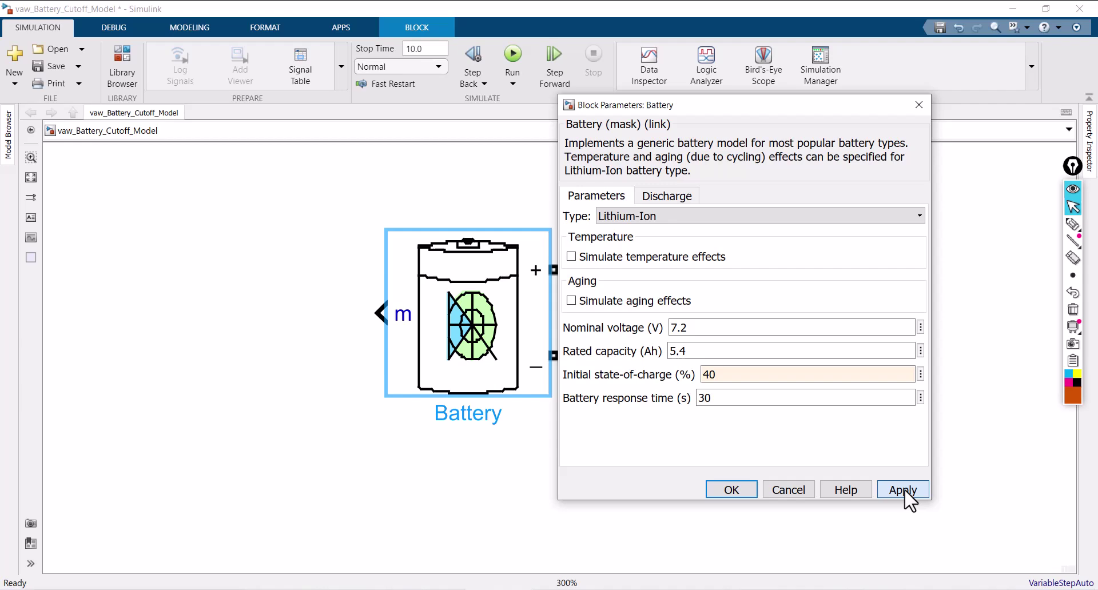
{"action": "left_click", "coordinate": [903, 492]}
Copy the battery below and wire the top battery's minus to the lower battery's plus.
{"action": "left_click", "coordinate": [733, 490]}
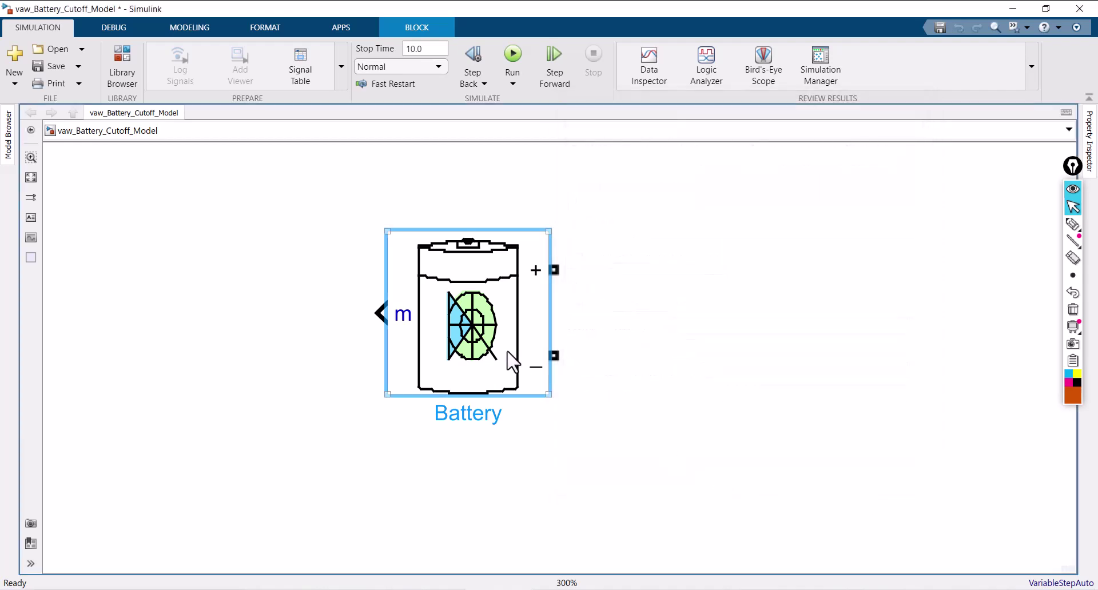
{"action": "scroll", "coordinate": [452, 295], "scroll_direction": "down", "scroll_amount": 3}
{"action": "left_click_drag", "start_coordinate": [452, 294], "coordinate": [445, 464]}
{"action": "left_click_drag", "start_coordinate": [513, 318], "coordinate": [504, 433]}
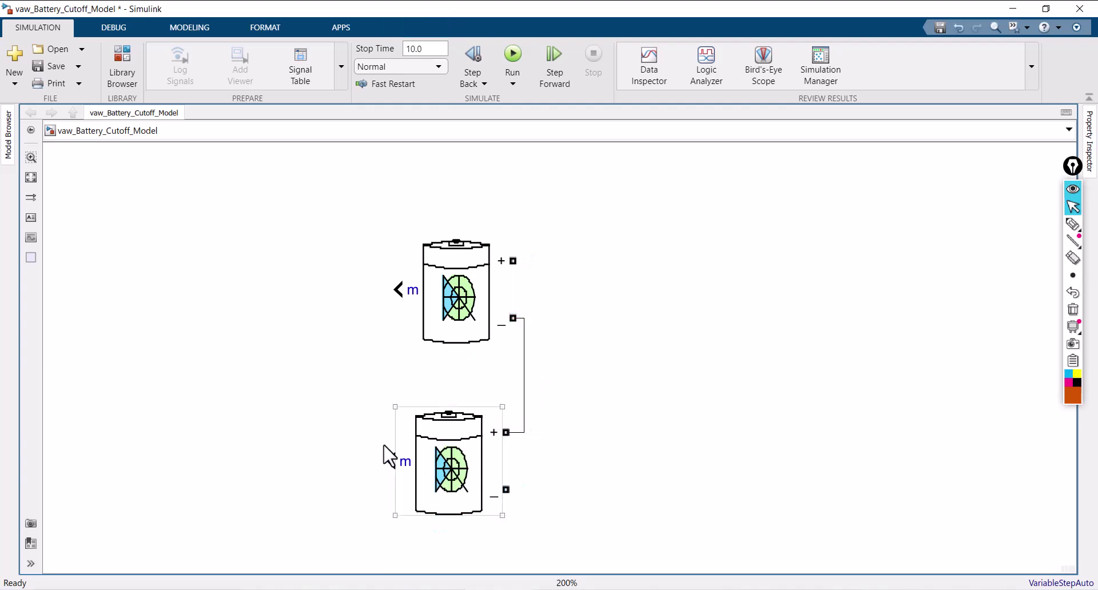
Add a Terminator block and connect it to the lower battery's m output.
{"action": "double_click", "coordinate": [336, 456]}
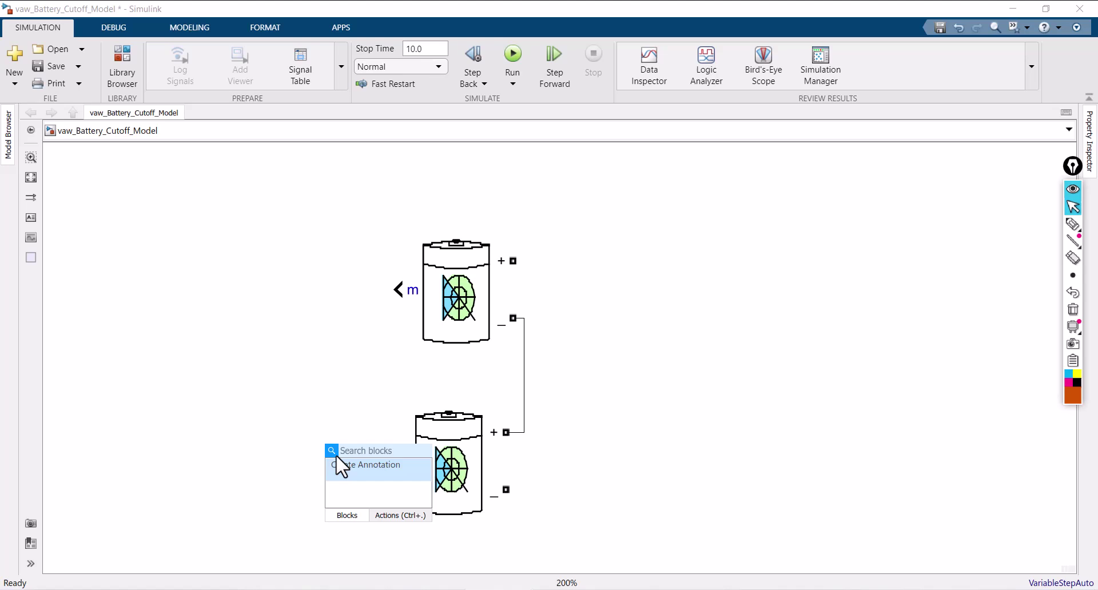
{"action": "type", "text": "ter"}
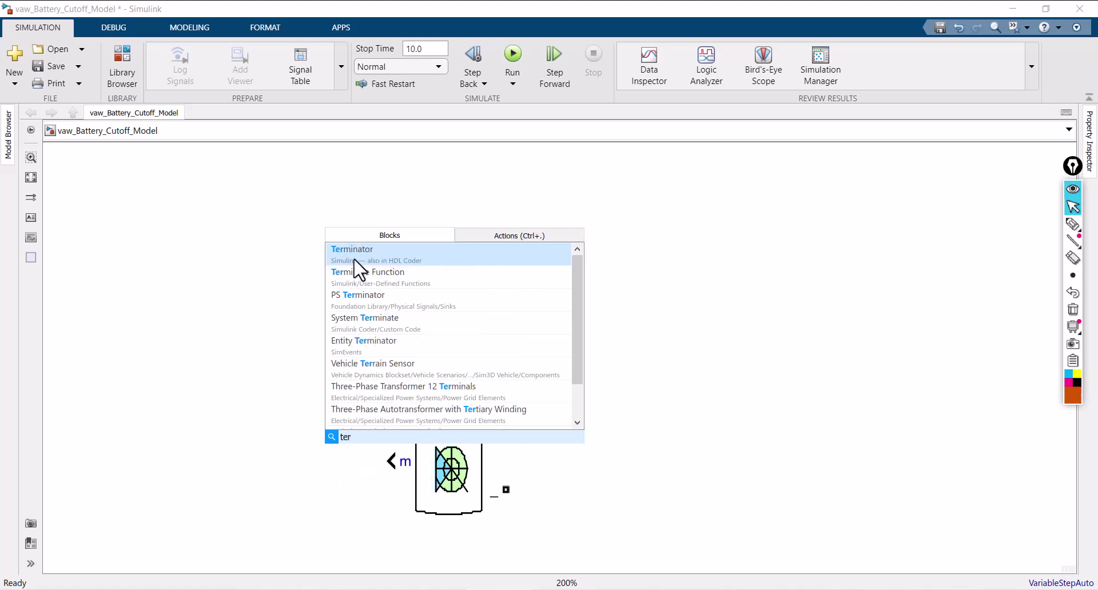
{"action": "left_click", "coordinate": [355, 254]}
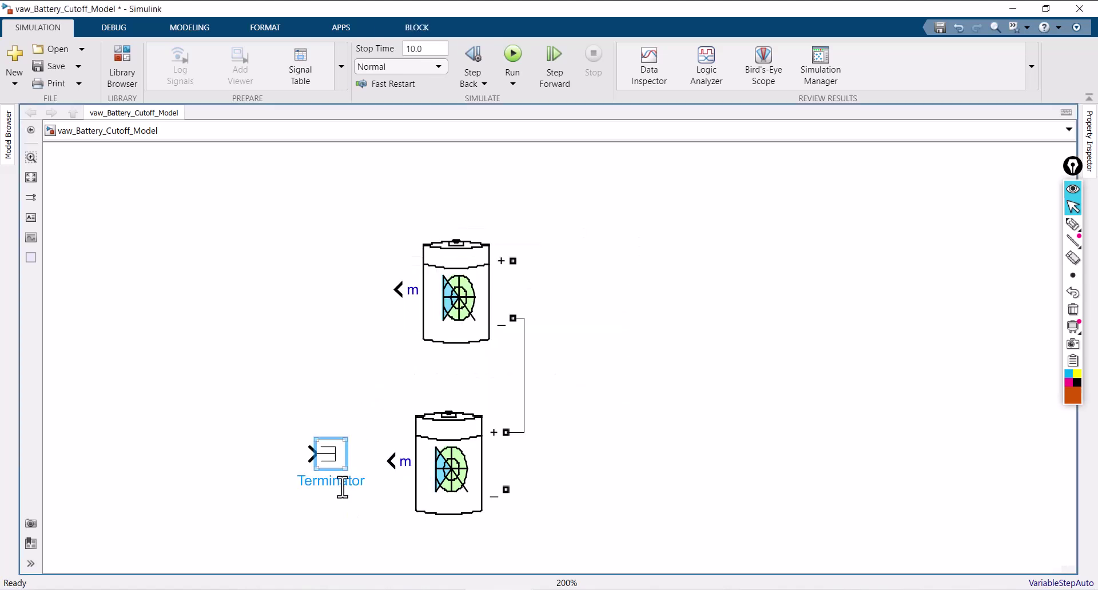
{"action": "left_click_drag", "start_coordinate": [350, 454], "coordinate": [393, 461]}
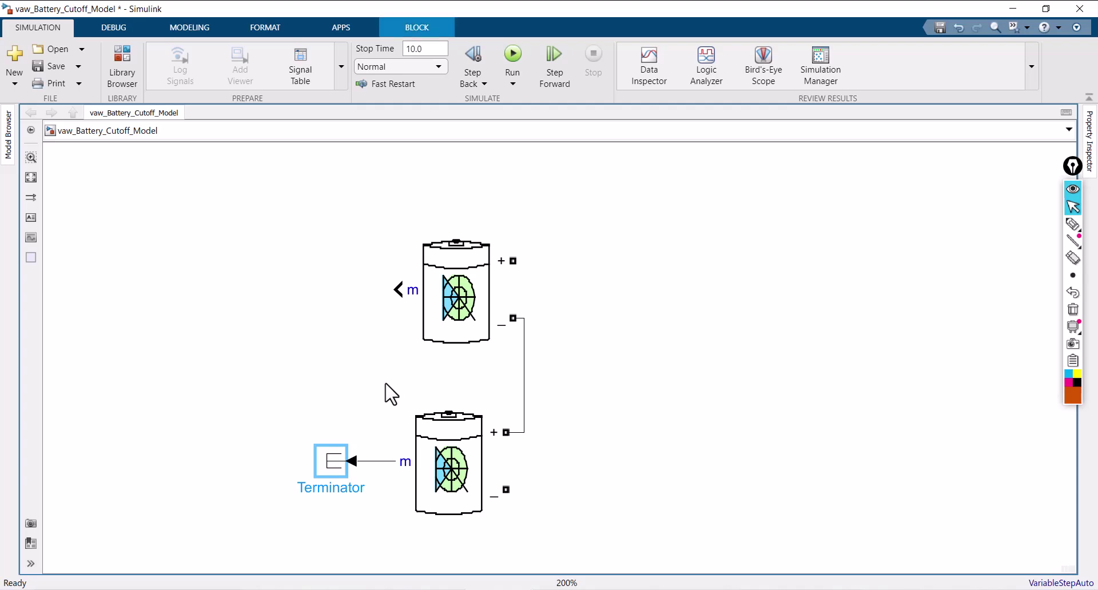
Insert a Bus Selector, flip it to face left, and wire it to the upper battery's m output.
{"action": "left_click", "coordinate": [632, 280]}
{"action": "type", "text": "b"}
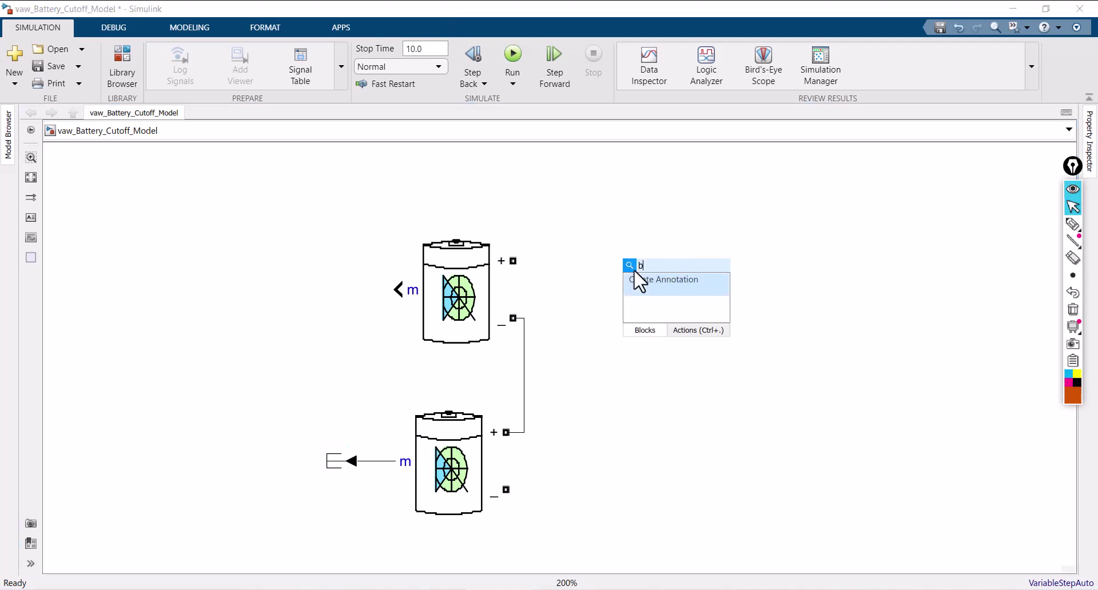
{"action": "type", "text": "us"}
{"action": "left_click", "coordinate": [679, 285]}
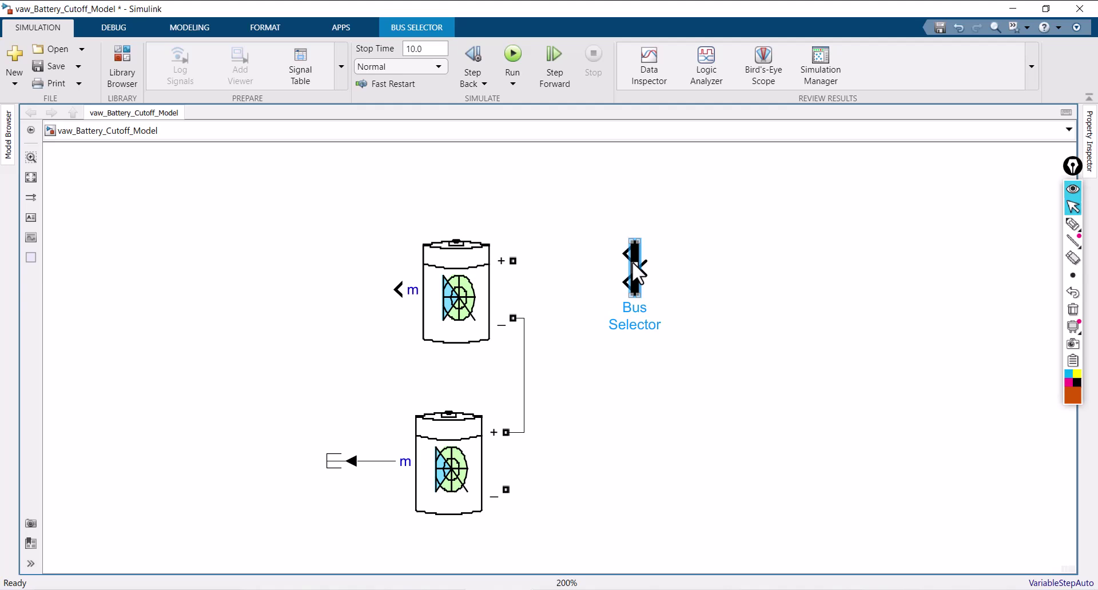
{"action": "key", "text": "ctrl+i"}
{"action": "left_click_drag", "start_coordinate": [632, 268], "coordinate": [333, 290]}
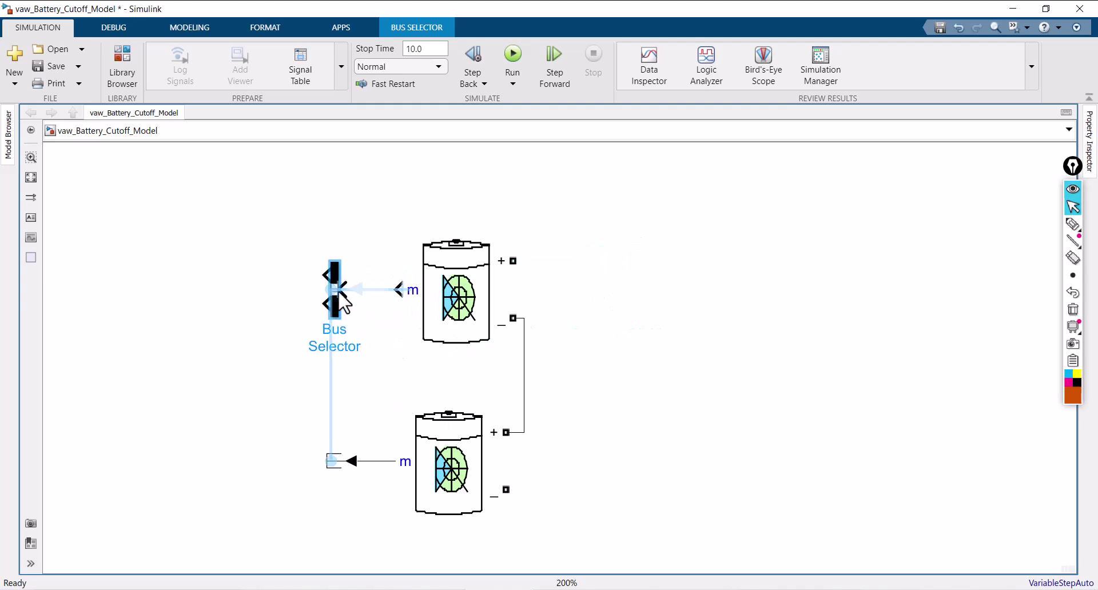
{"action": "left_click", "coordinate": [356, 351]}
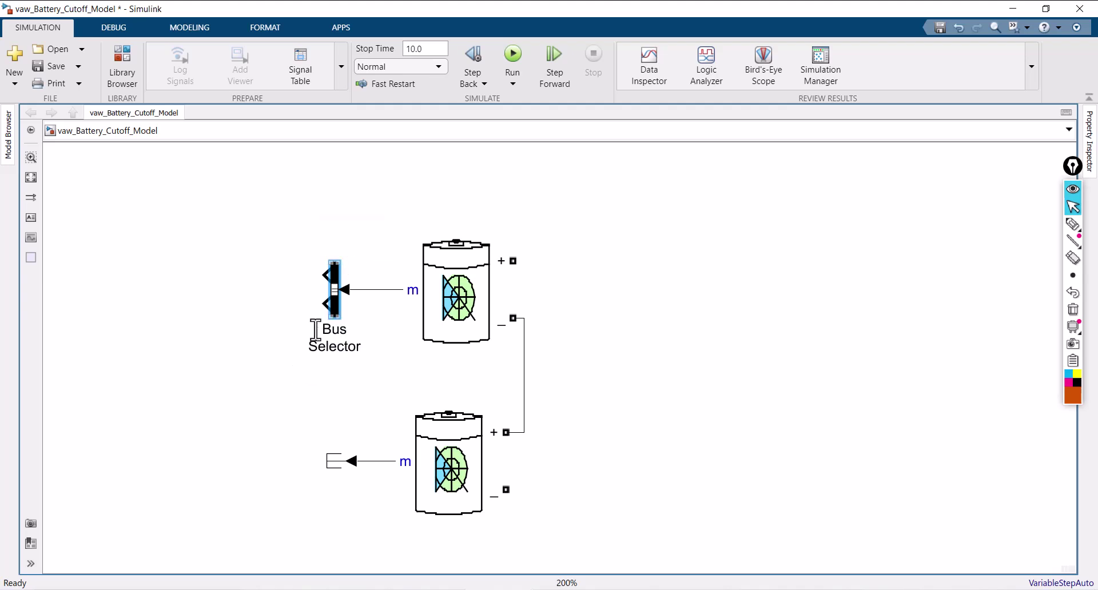
{"action": "left_click", "coordinate": [338, 292]}
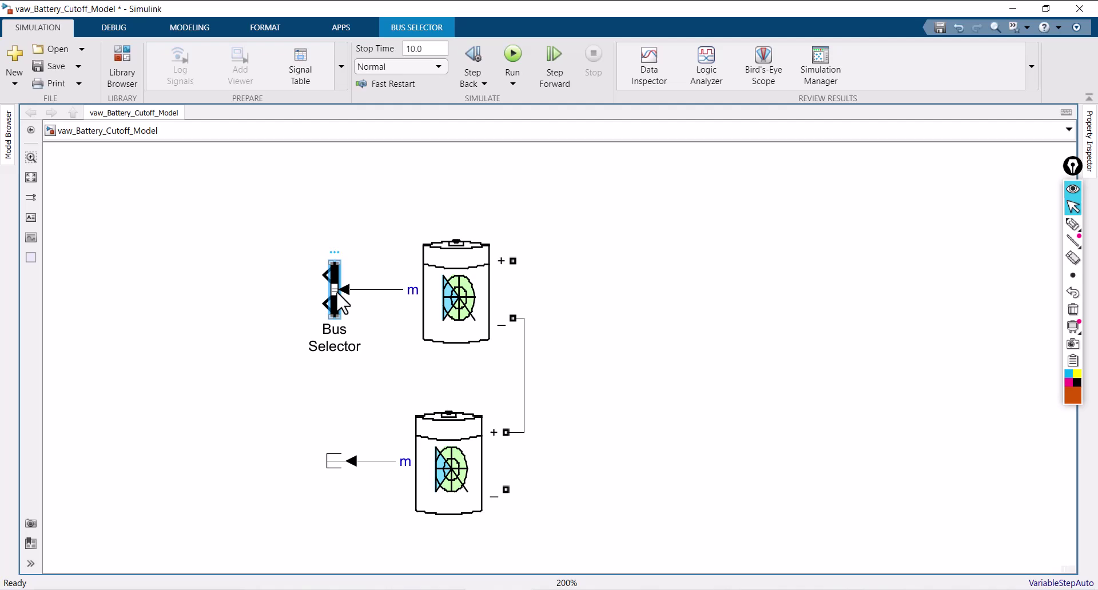
Configure the Bus Selector to output only SOC (%), replacing the placeholder signals.
{"action": "double_click", "coordinate": [334, 280]}
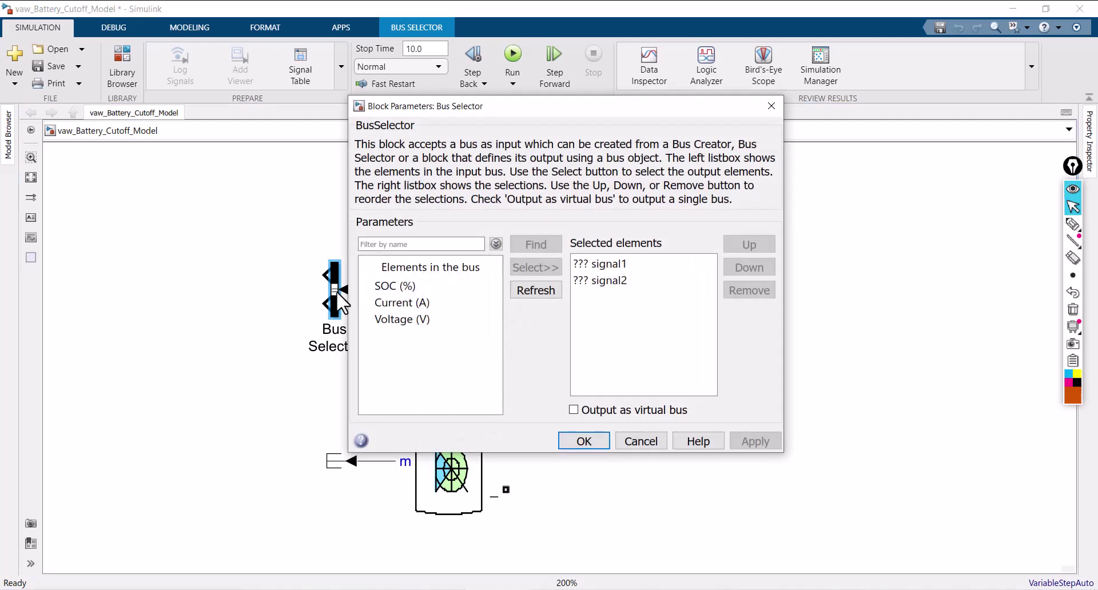
{"action": "left_click", "coordinate": [407, 287]}
{"action": "left_click_drag", "start_coordinate": [632, 314], "coordinate": [592, 262]}
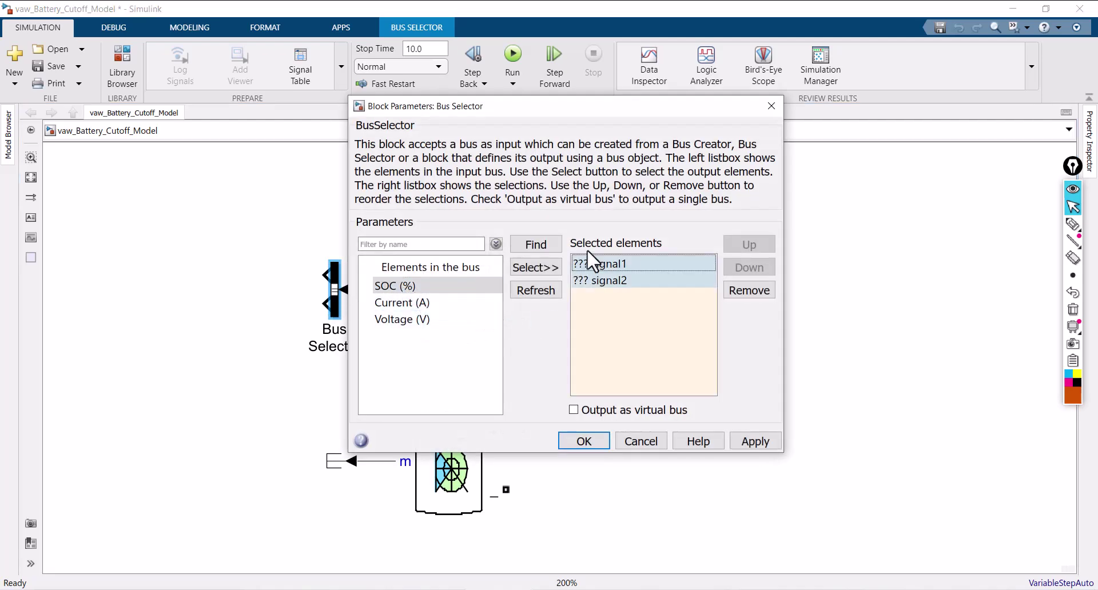
{"action": "left_click", "coordinate": [749, 290]}
{"action": "left_click", "coordinate": [414, 287]}
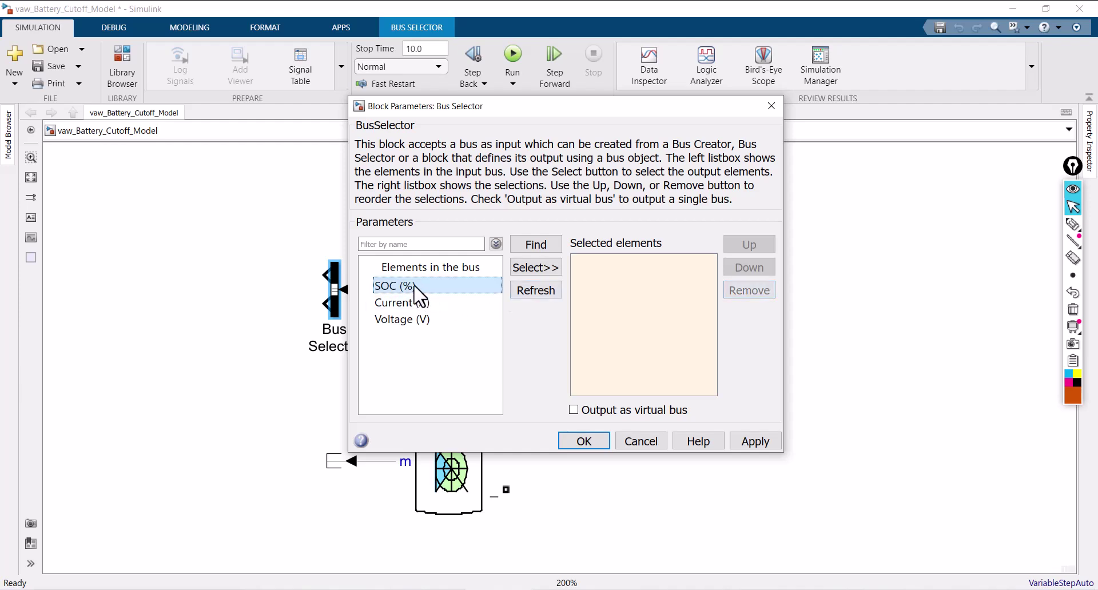
{"action": "left_click", "coordinate": [750, 444]}
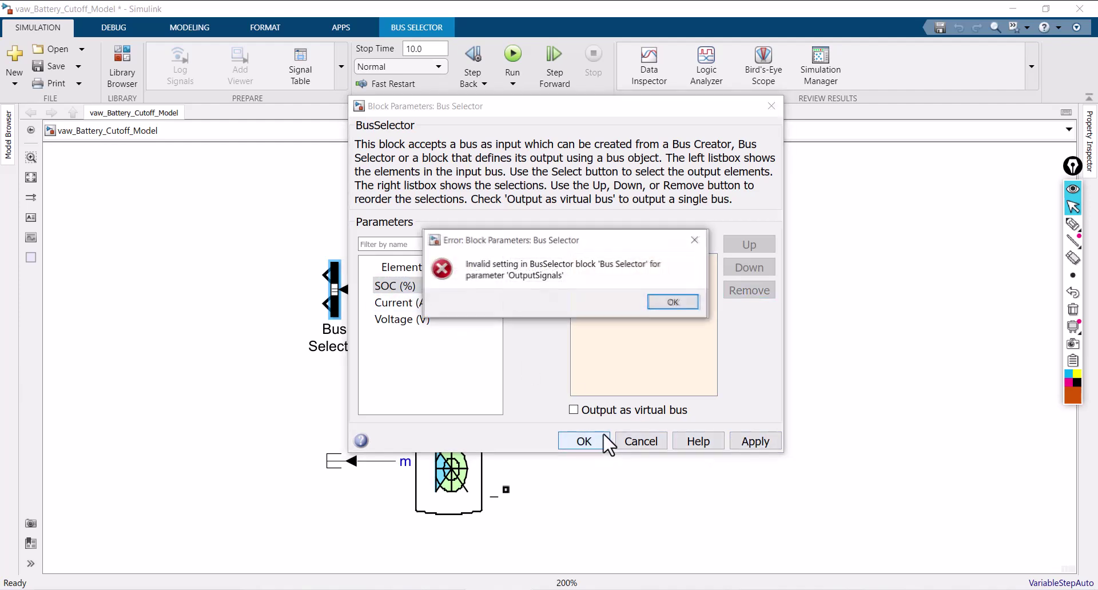
{"action": "left_click", "coordinate": [675, 303]}
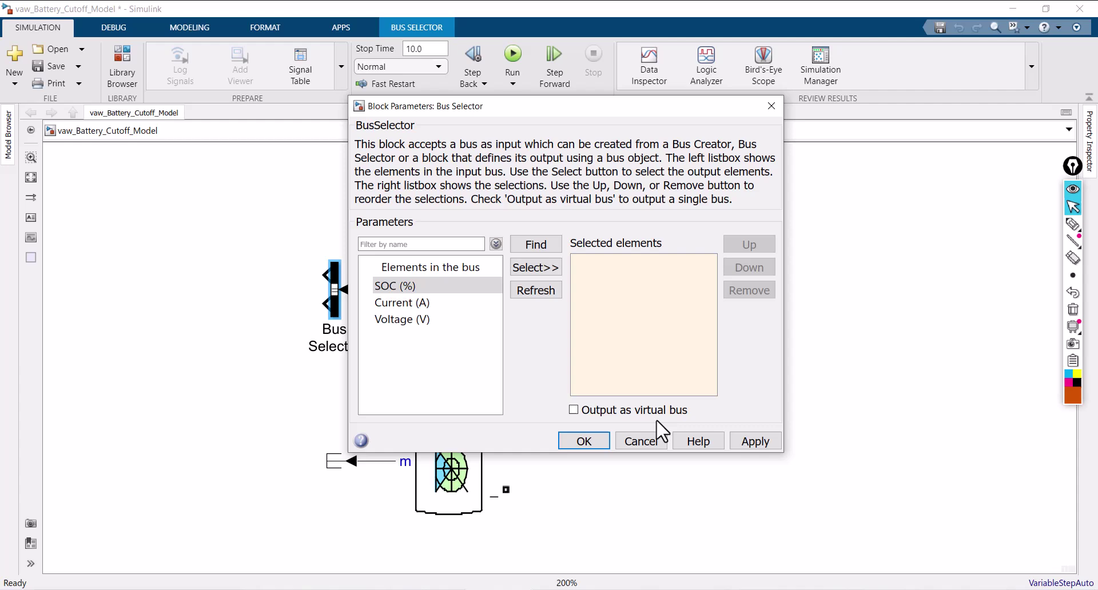
{"action": "left_click", "coordinate": [402, 286]}
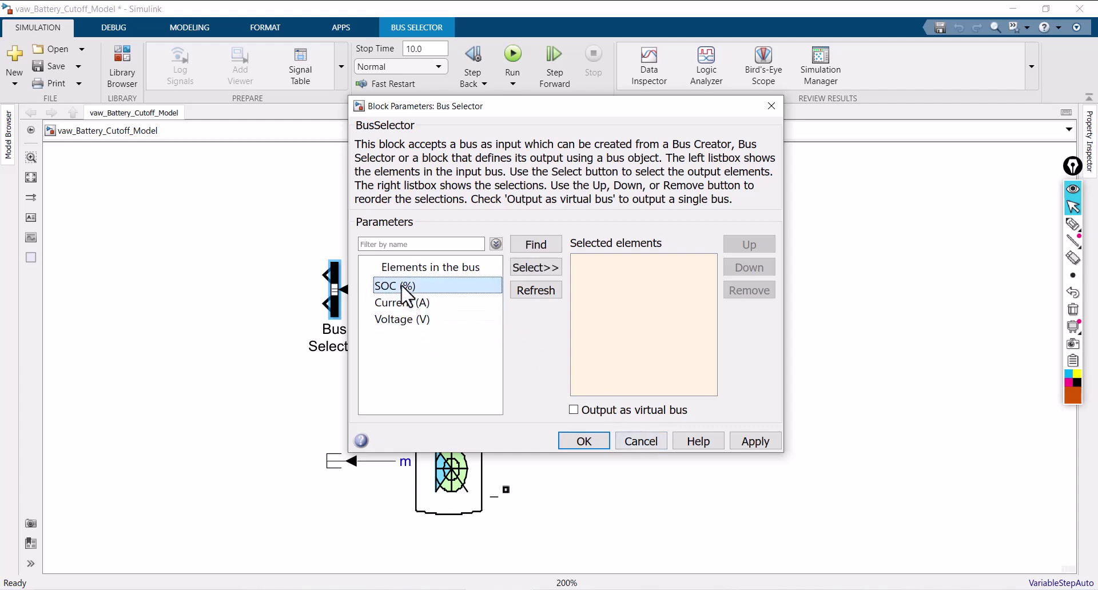
{"action": "left_click", "coordinate": [548, 272]}
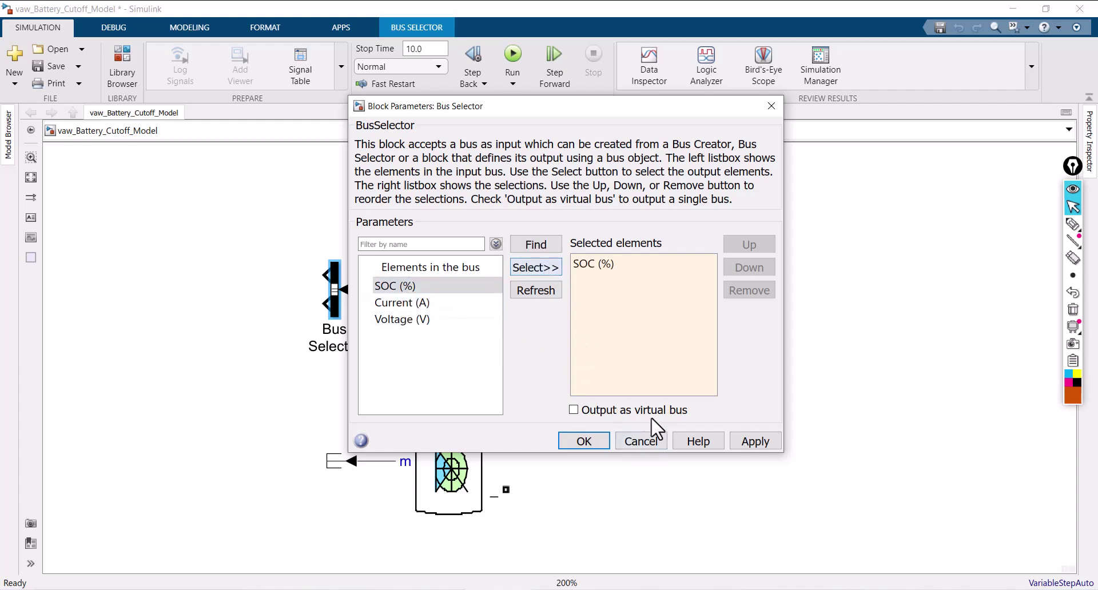
{"action": "left_click", "coordinate": [749, 441]}
{"action": "left_click", "coordinate": [584, 442]}
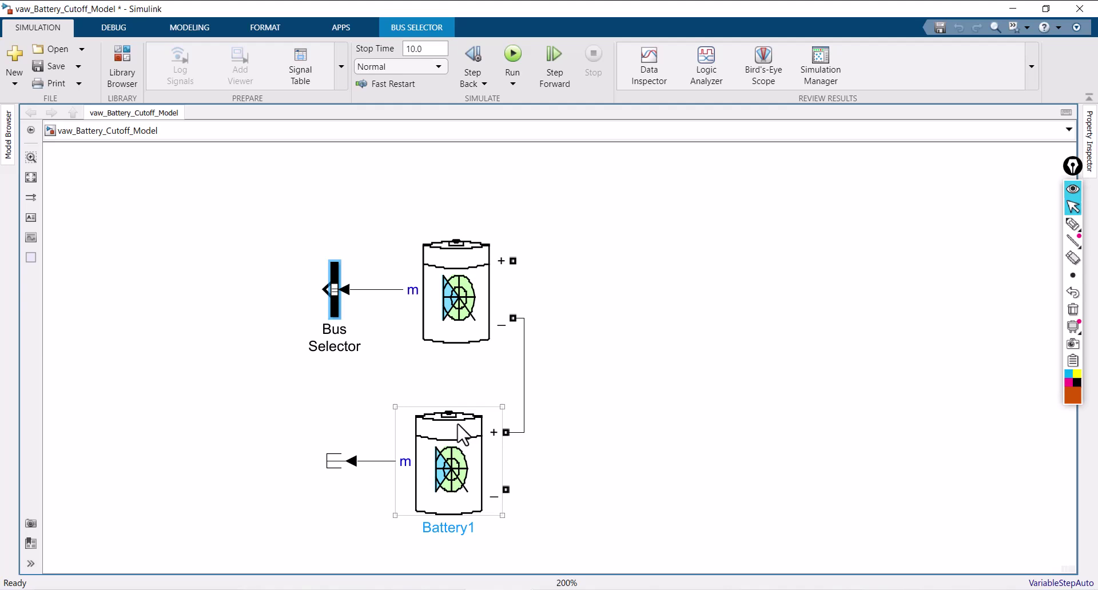
Insert a GreaterThan comparison block above the batteries using quick search 'gre'.
{"action": "scroll", "coordinate": [324, 443], "scroll_direction": "down", "scroll_amount": 2}
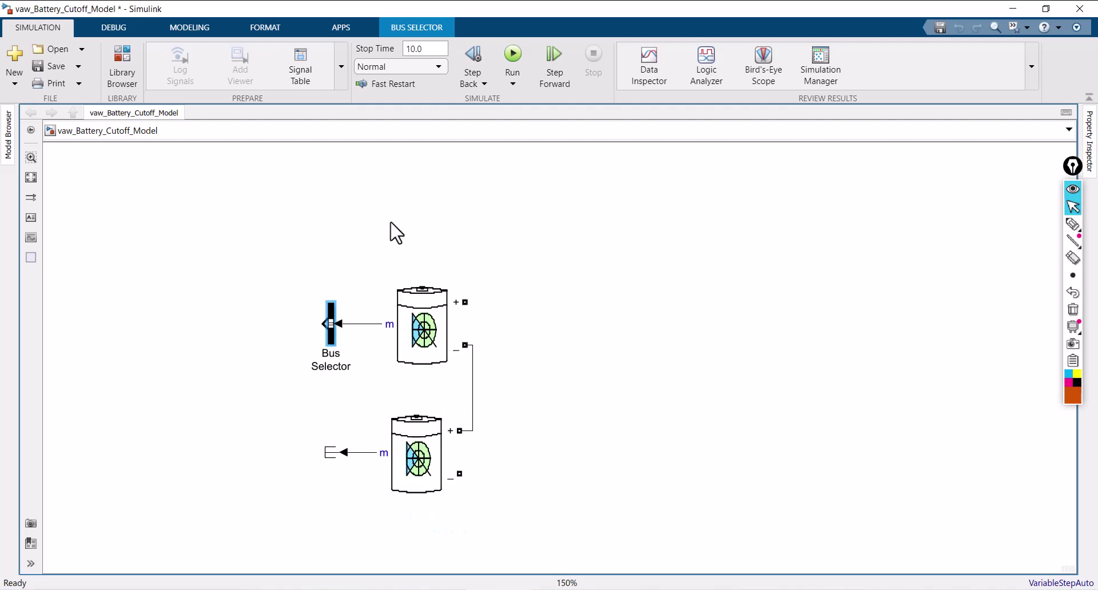
{"action": "double_click", "coordinate": [432, 195]}
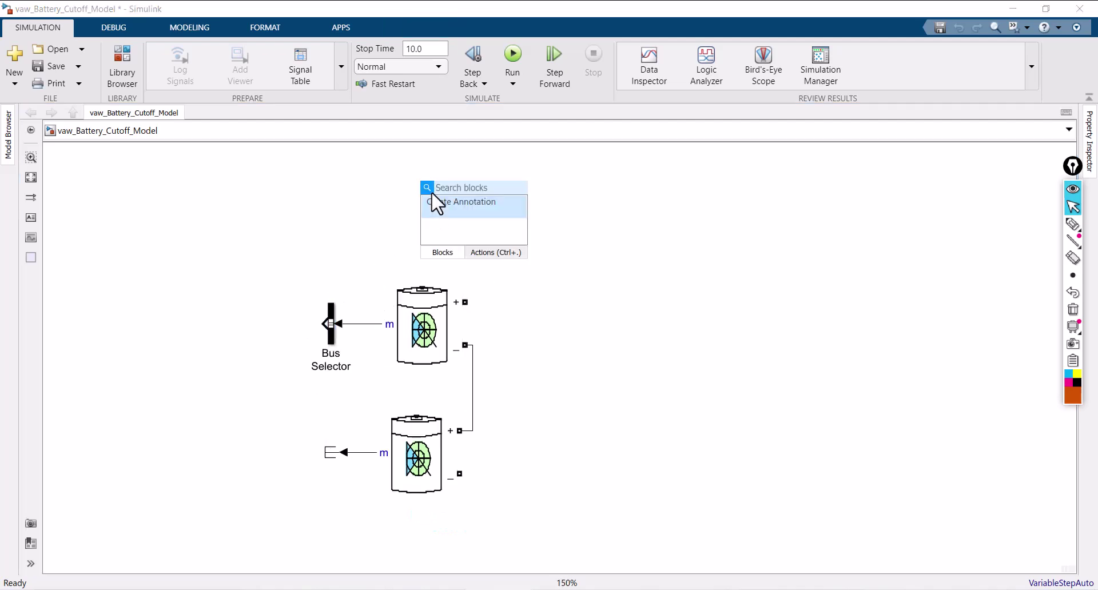
{"action": "type", "text": "great"}
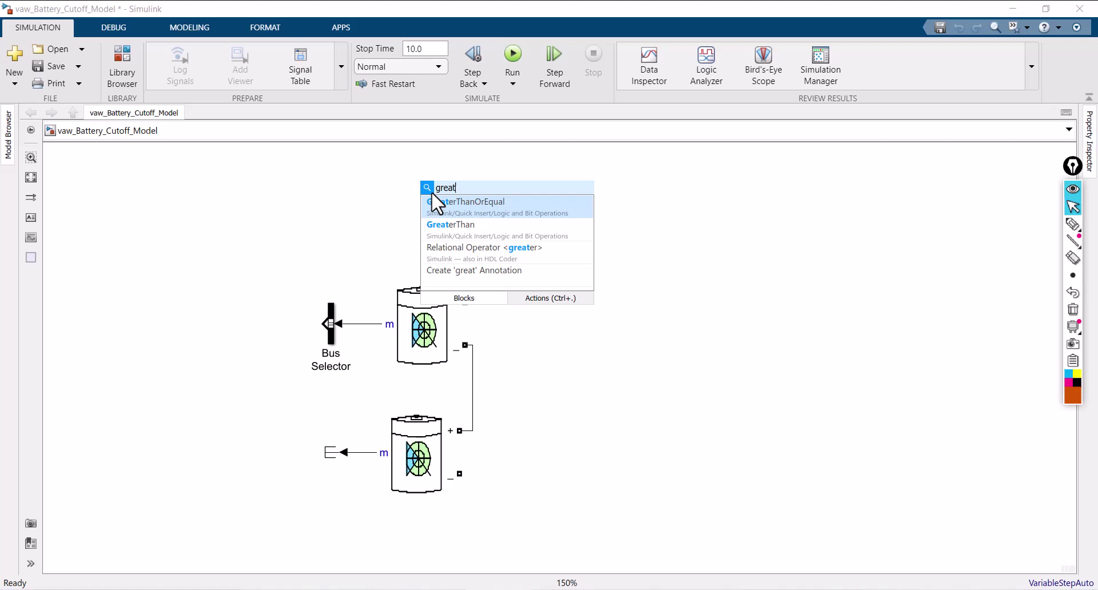
{"action": "left_click", "coordinate": [457, 228]}
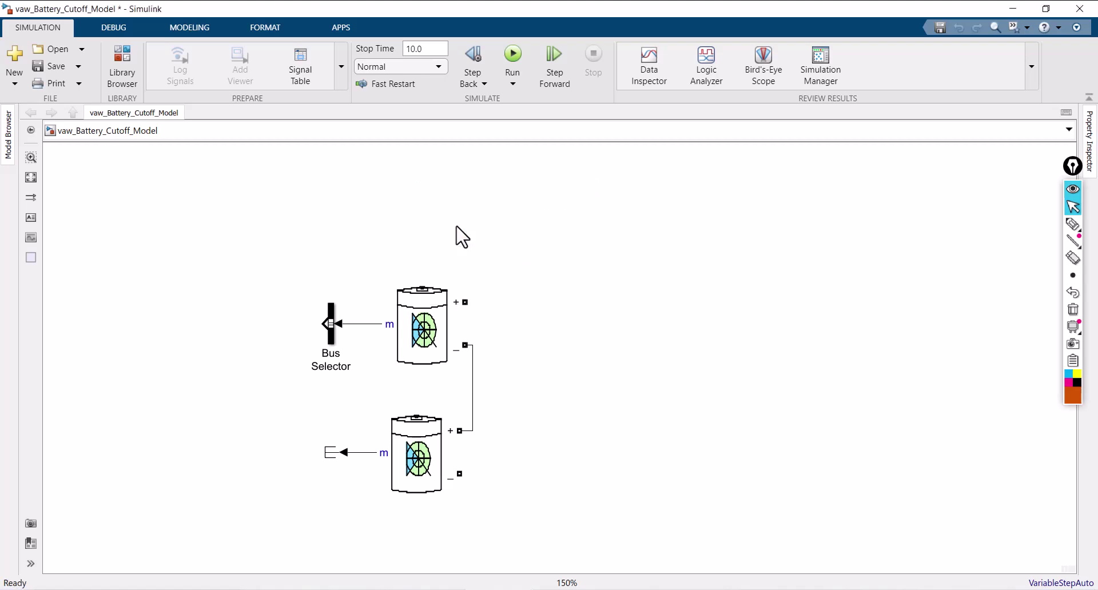
Sketch handwritten notes and check marks over the model, then clear all annotations.
{"action": "left_click", "coordinate": [1071, 227]}
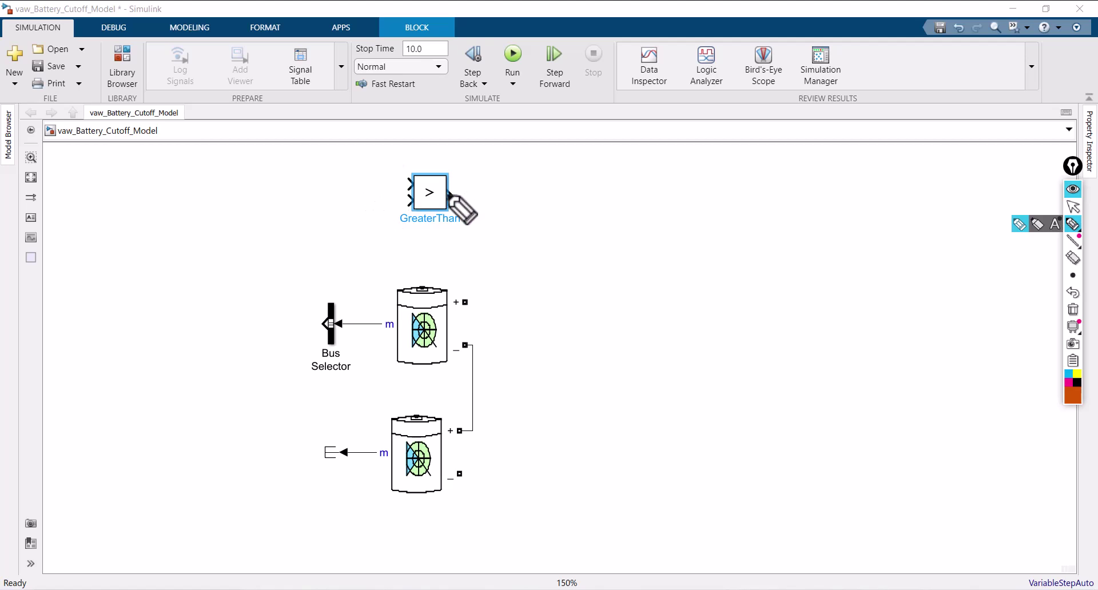
{"action": "mouse_move", "coordinate": [449, 195]}
{"action": "left_mouse_down"}
{"action": "mouse_move", "coordinate": [480, 193]}
{"action": "mouse_move", "coordinate": [482, 151]}
{"action": "mouse_move", "coordinate": [481, 177]}
{"action": "left_mouse_up"}
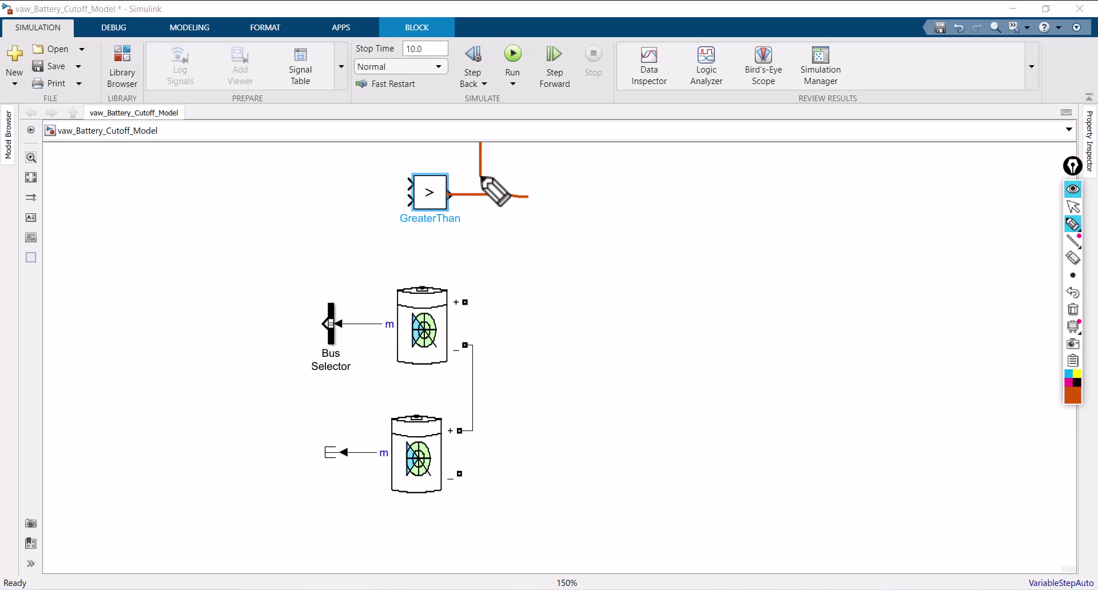
{"action": "left_click_drag", "start_coordinate": [525, 147], "coordinate": [525, 158]}
{"action": "mouse_move", "coordinate": [540, 156]}
{"action": "left_mouse_down"}
{"action": "mouse_move", "coordinate": [549, 142]}
{"action": "mouse_move", "coordinate": [602, 143]}
{"action": "mouse_move", "coordinate": [604, 127]}
{"action": "left_mouse_up"}
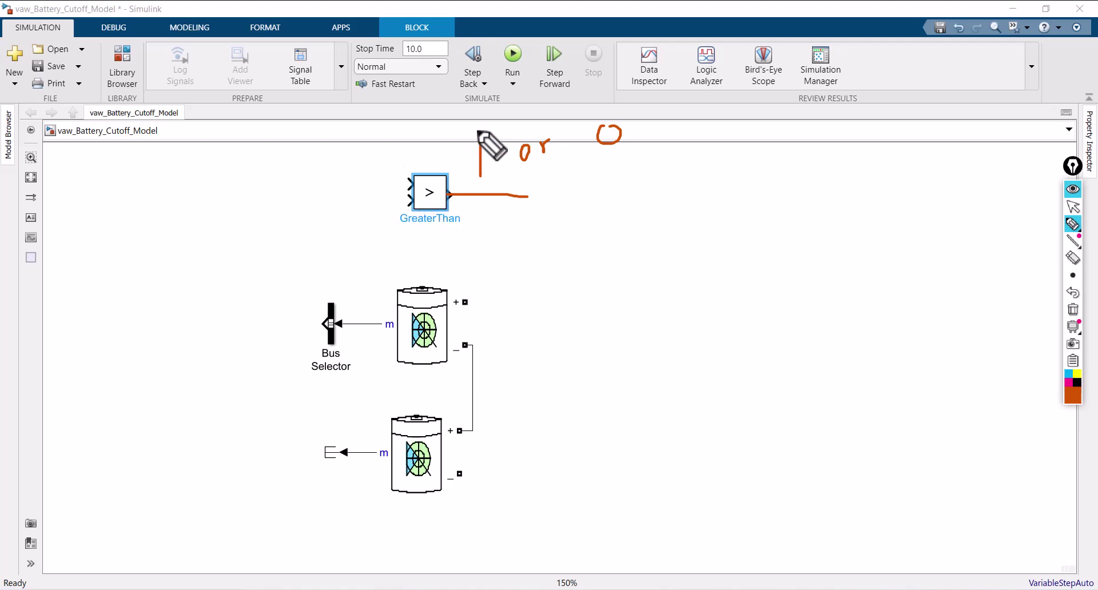
{"action": "left_click_drag", "start_coordinate": [470, 117], "coordinate": [502, 90]}
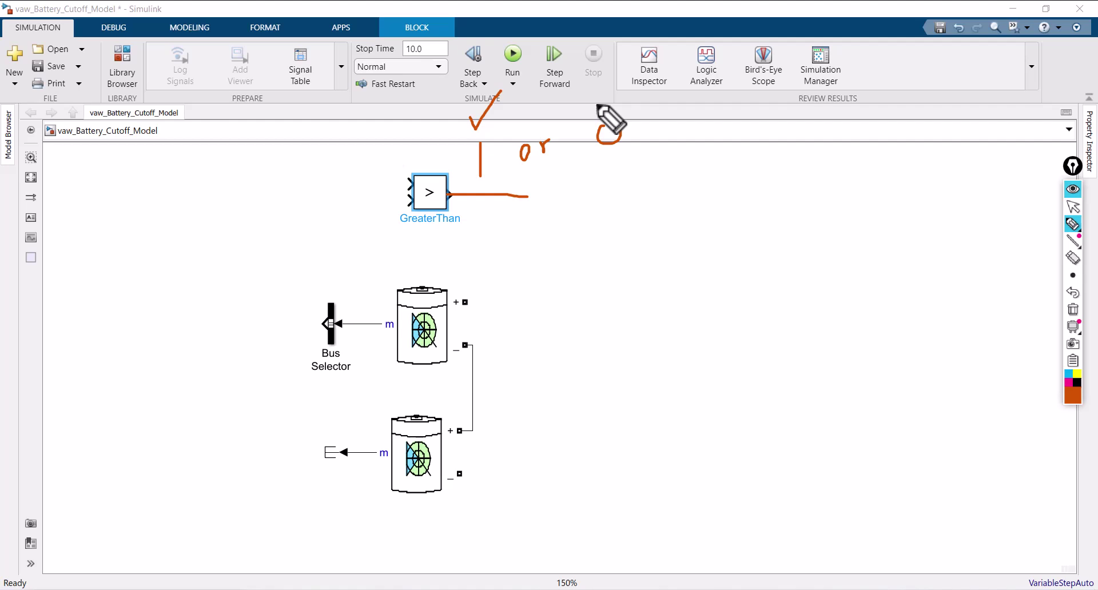
{"action": "left_click_drag", "start_coordinate": [596, 94], "coordinate": [621, 73]}
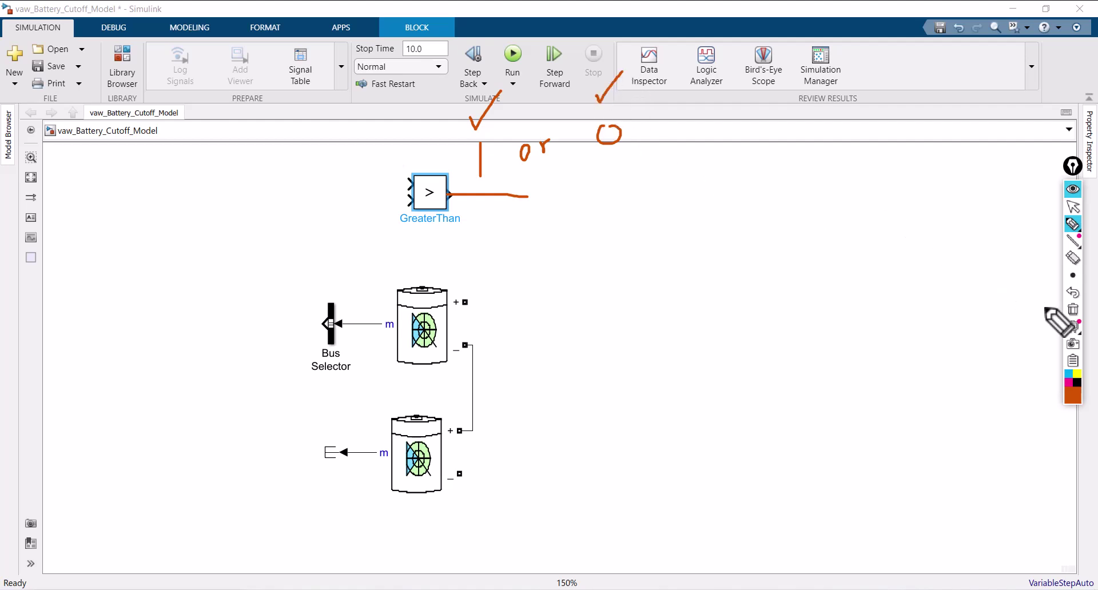
{"action": "left_click", "coordinate": [1073, 309]}
{"action": "left_click", "coordinate": [1073, 206]}
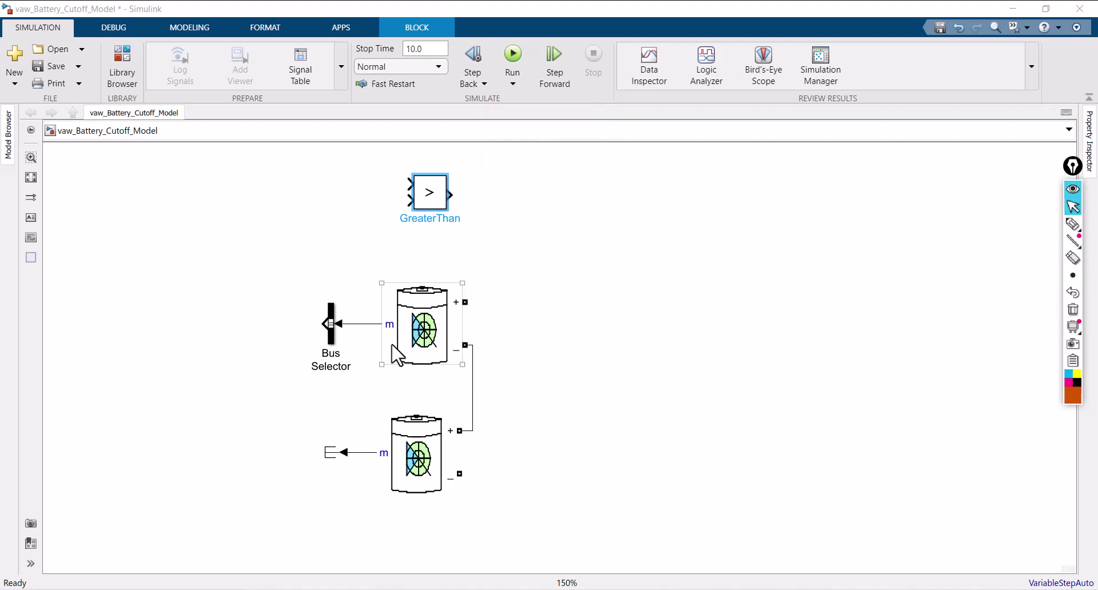
Insert a Constant block left of the comparison block and open its parameters.
{"action": "double_click", "coordinate": [275, 222]}
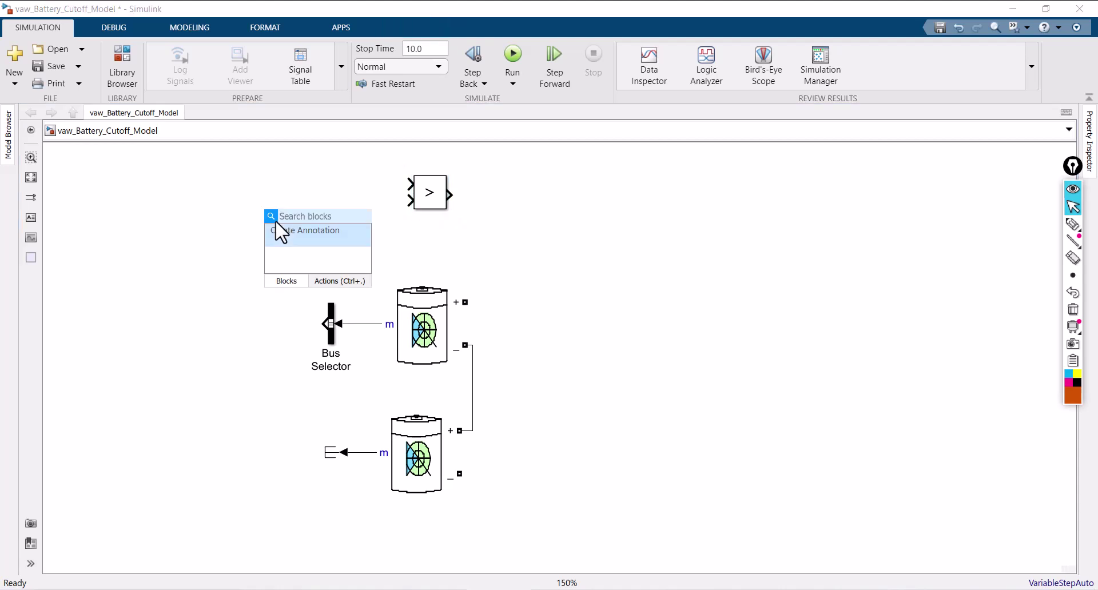
{"action": "type", "text": "con"}
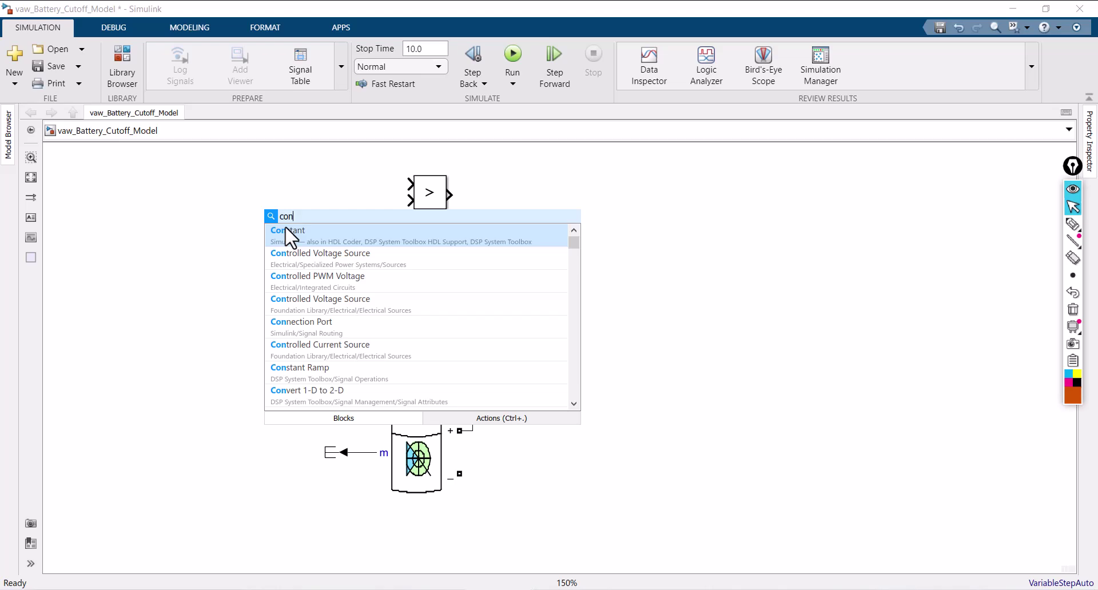
{"action": "left_click", "coordinate": [308, 246]}
{"action": "left_click_drag", "start_coordinate": [283, 236], "coordinate": [338, 258]}
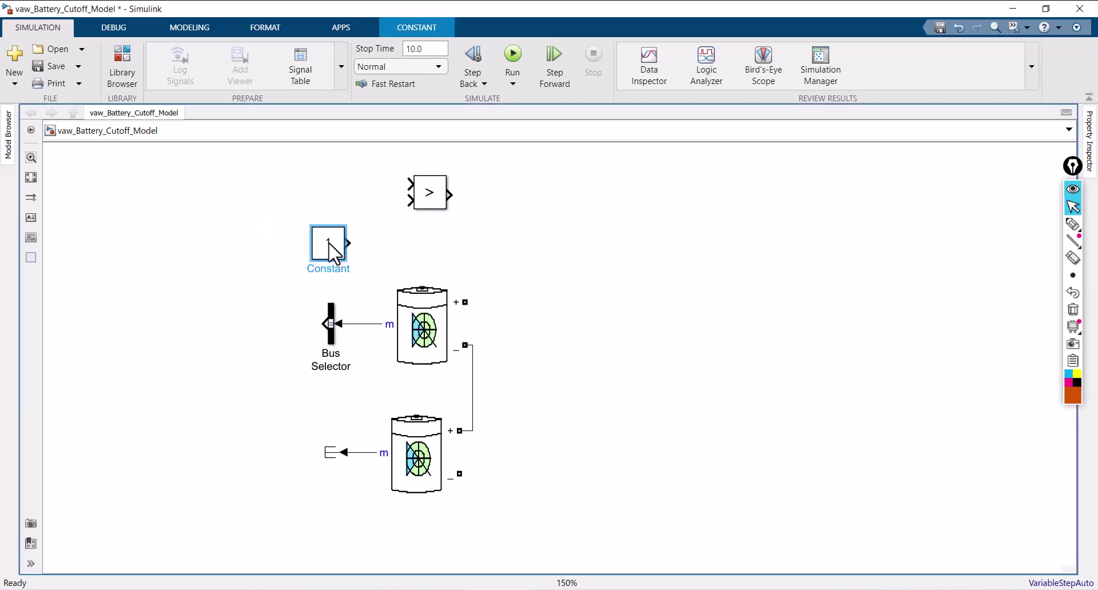
{"action": "double_click", "coordinate": [332, 247]}
Set the Constant to 20 and wire it and SOC (%) into the GreaterThan inputs.
{"action": "type", "text": "20"}
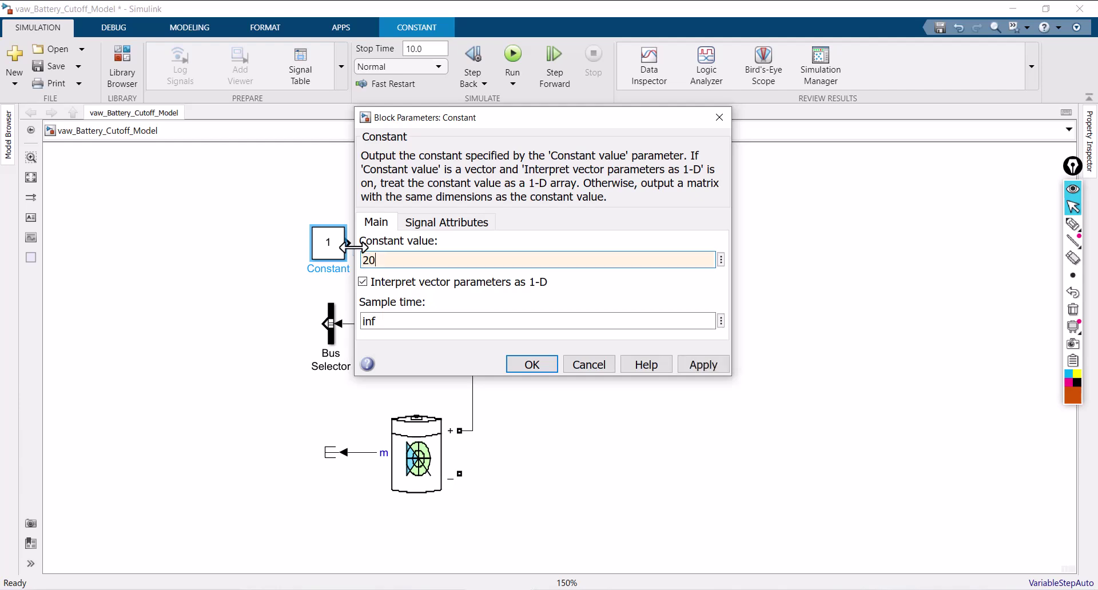
{"action": "left_click", "coordinate": [704, 365]}
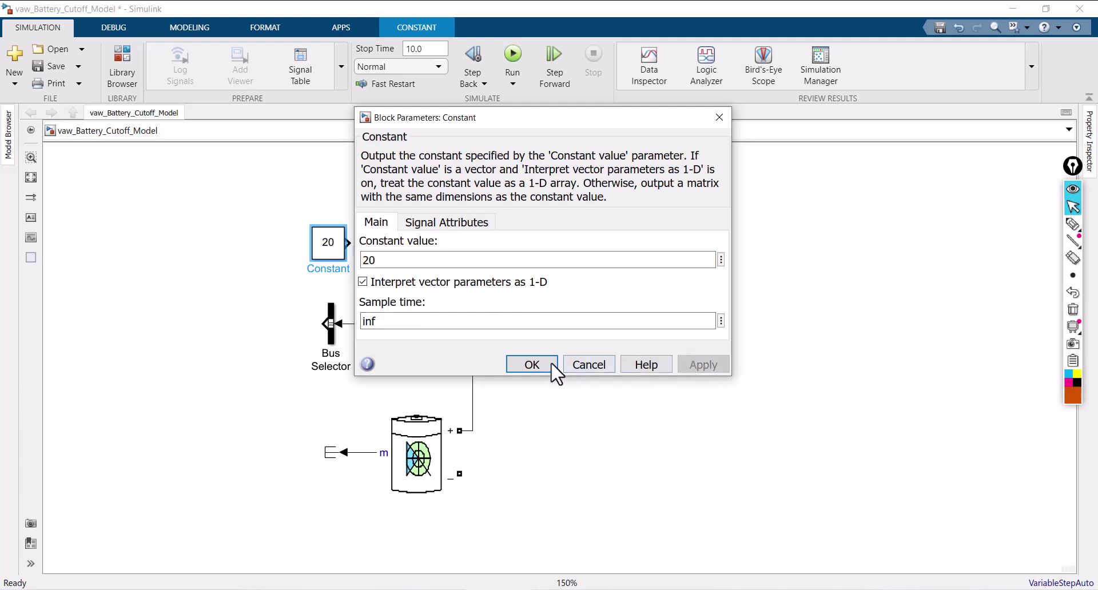
{"action": "left_click", "coordinate": [532, 365]}
{"action": "left_click_drag", "start_coordinate": [329, 252], "coordinate": [319, 258]}
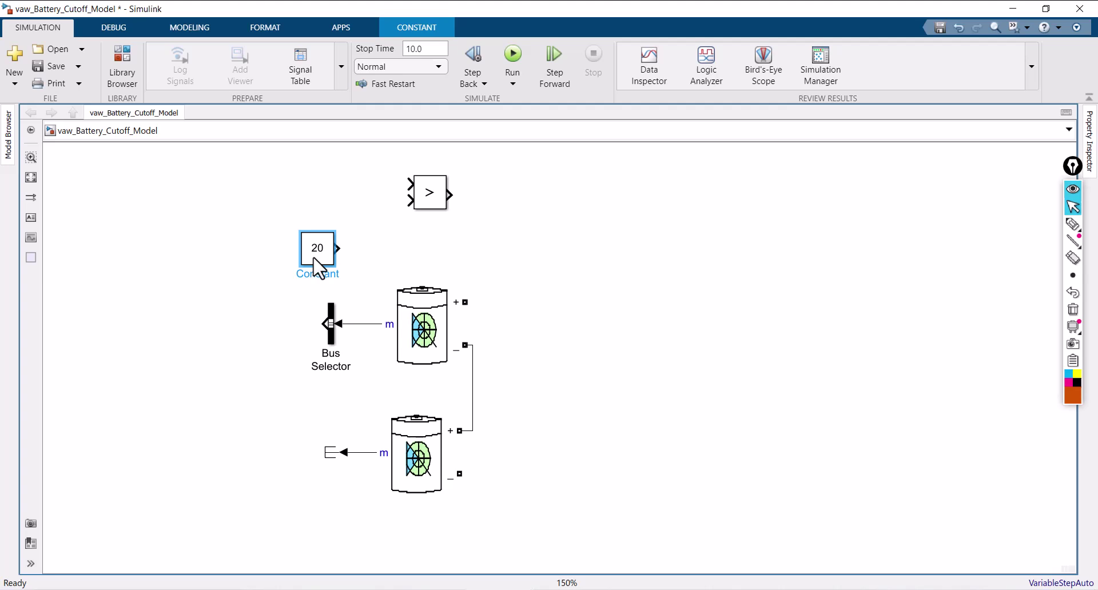
{"action": "mouse_move", "coordinate": [323, 324]}
{"action": "left_mouse_down"}
{"action": "mouse_move", "coordinate": [252, 301]}
{"action": "mouse_move", "coordinate": [243, 216]}
{"action": "mouse_move", "coordinate": [297, 183]}
{"action": "mouse_move", "coordinate": [410, 184]}
{"action": "left_mouse_up"}
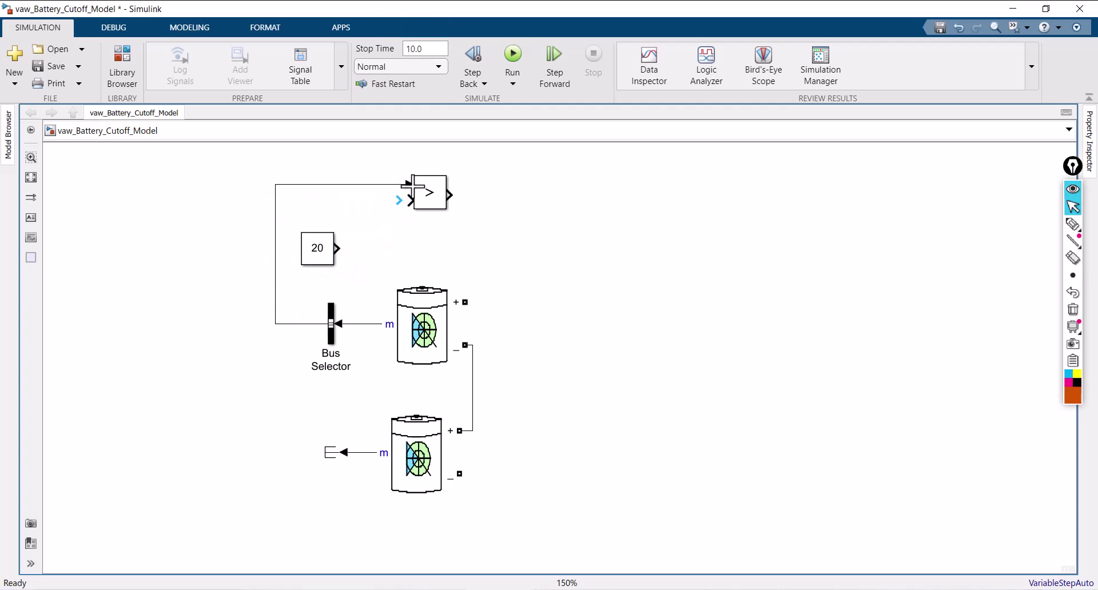
{"action": "mouse_move", "coordinate": [336, 250]}
{"action": "left_mouse_down"}
{"action": "mouse_move", "coordinate": [364, 210]}
{"action": "mouse_move", "coordinate": [409, 203]}
{"action": "left_mouse_up"}
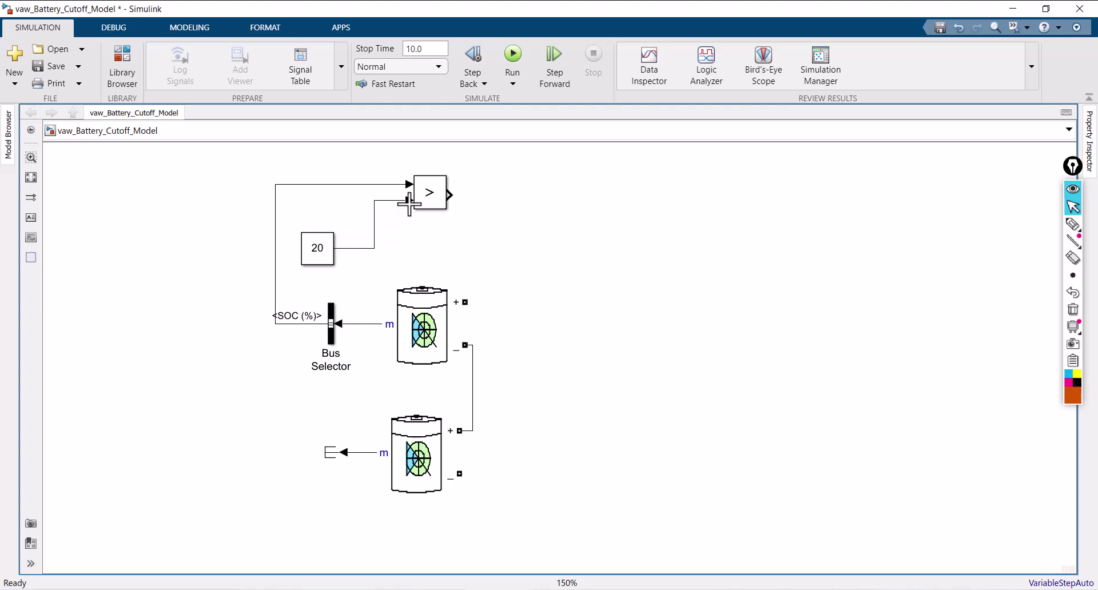
{"action": "left_click_drag", "start_coordinate": [317, 257], "coordinate": [327, 239]}
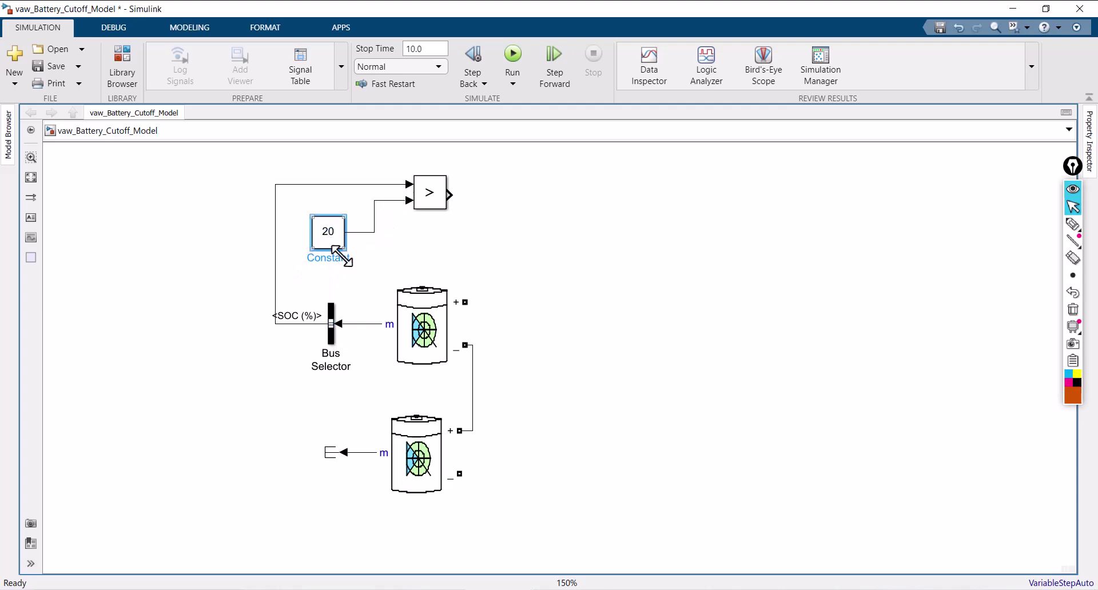
Label the constant 'Cut-off SOC' on two lines and align the GreaterThan block and SOC line.
{"action": "left_click", "coordinate": [351, 258]}
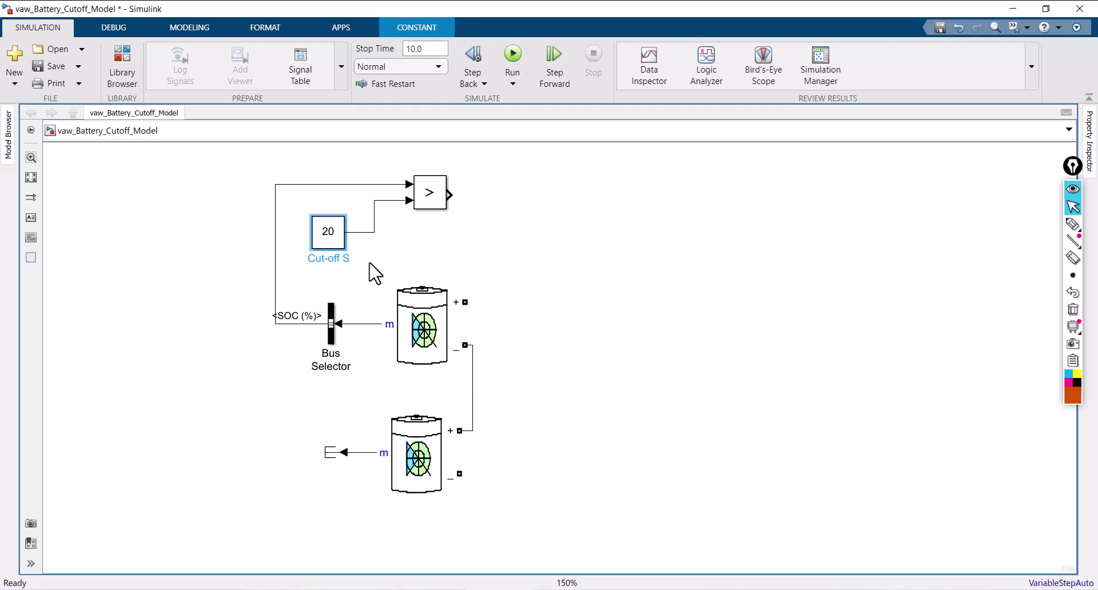
{"action": "type", "text": "C"}
{"action": "key", "text": "Escape"}
{"action": "left_click", "coordinate": [336, 262]}
{"action": "key", "text": "Return"}
{"action": "left_click", "coordinate": [507, 252]}
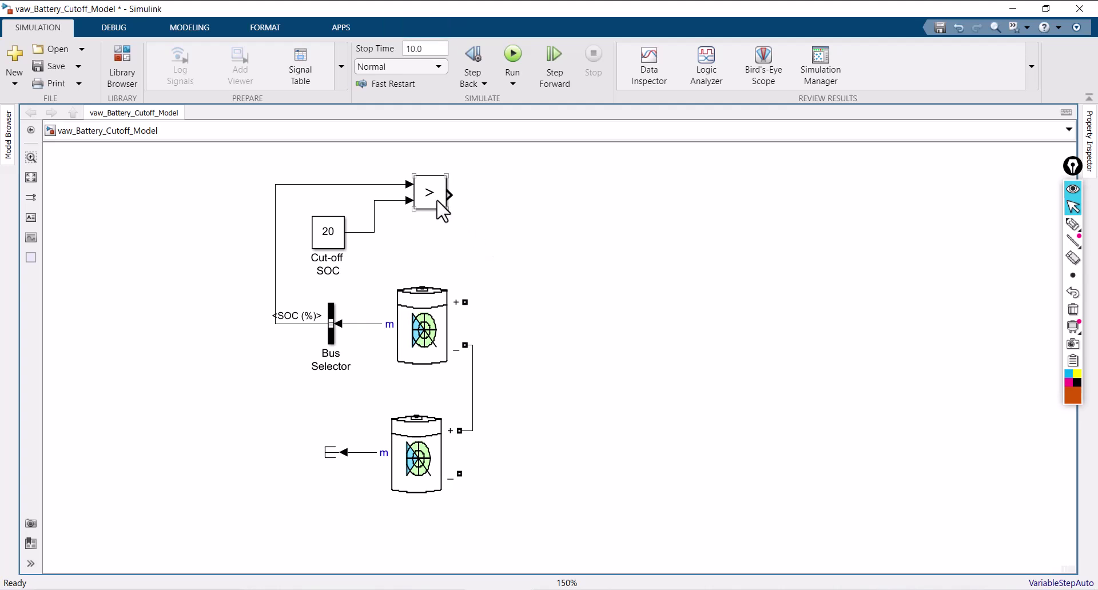
{"action": "left_click_drag", "start_coordinate": [441, 208], "coordinate": [434, 219]}
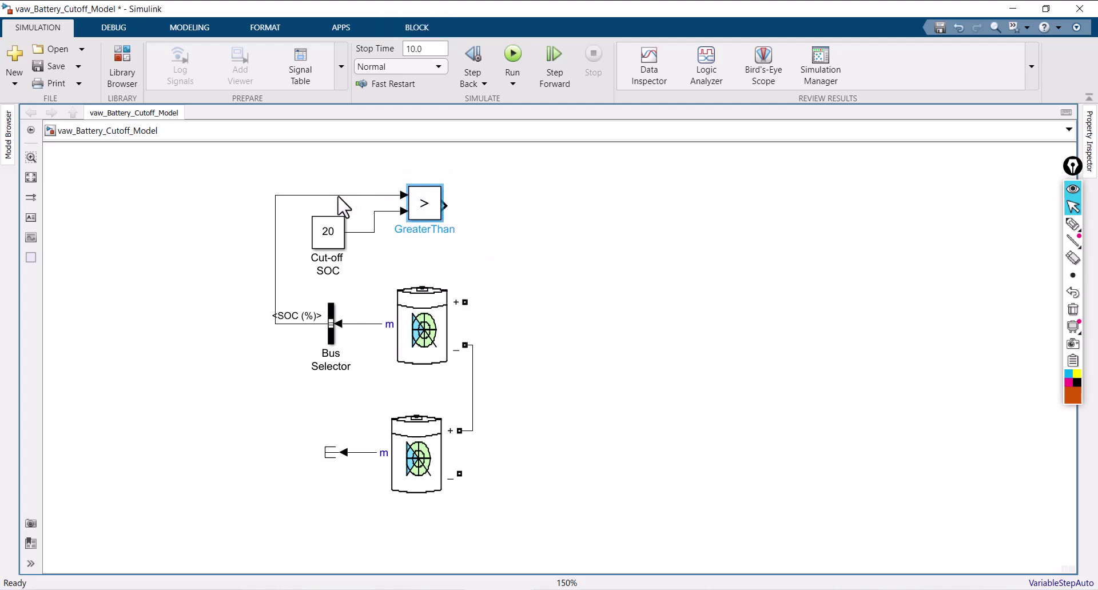
{"action": "left_click_drag", "start_coordinate": [338, 196], "coordinate": [339, 174]}
{"action": "left_click_drag", "start_coordinate": [422, 215], "coordinate": [465, 214]}
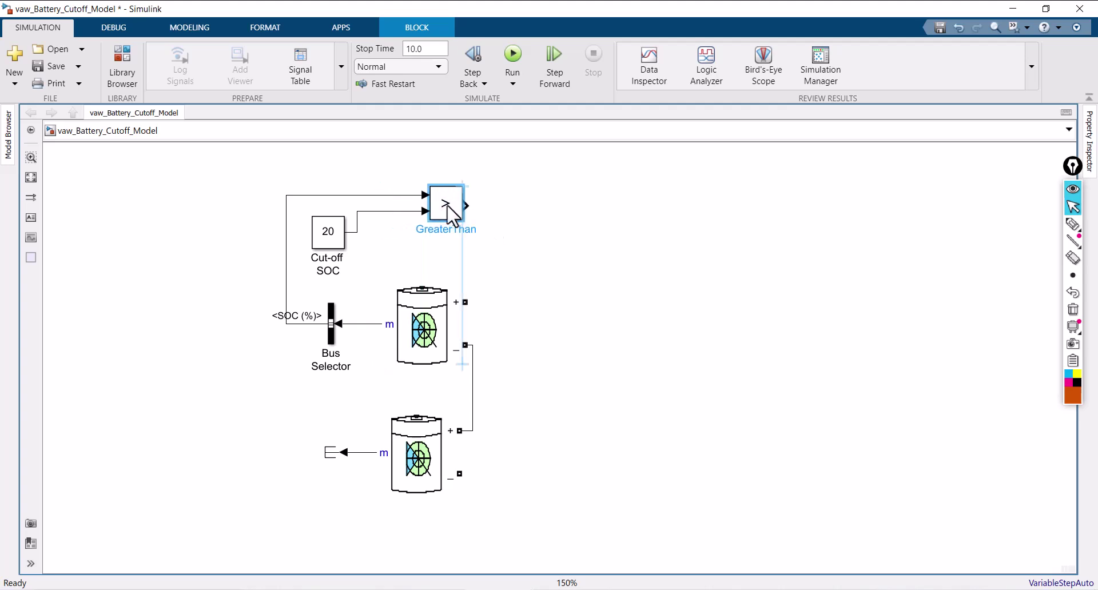
Insert a Mosfet block and turn off its measurement output.
{"action": "double_click", "coordinate": [599, 214]}
{"action": "type", "text": "mo"}
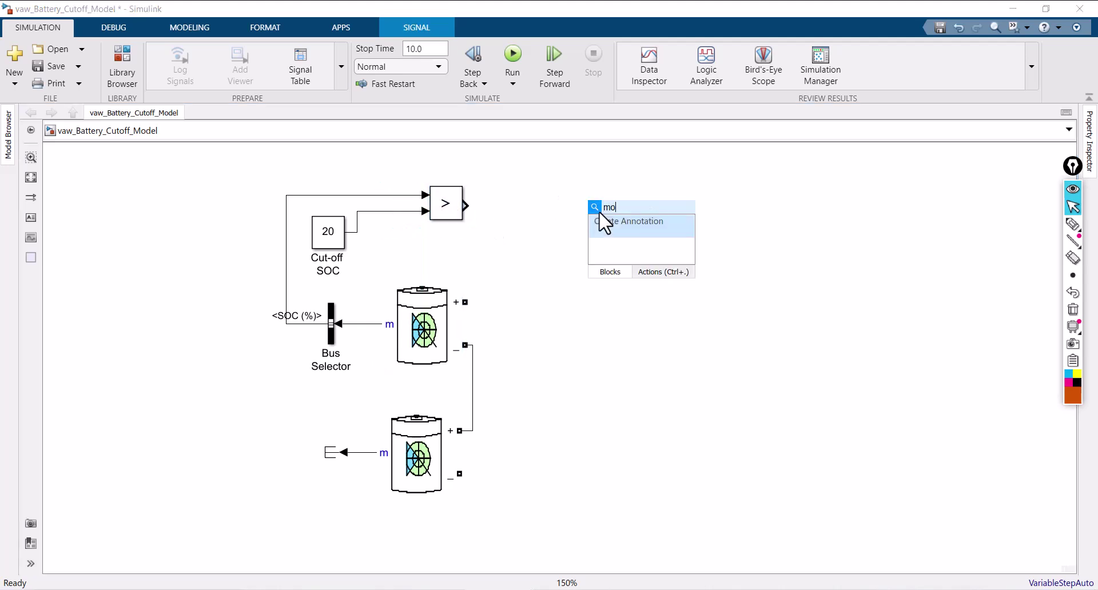
{"action": "type", "text": "sfet"}
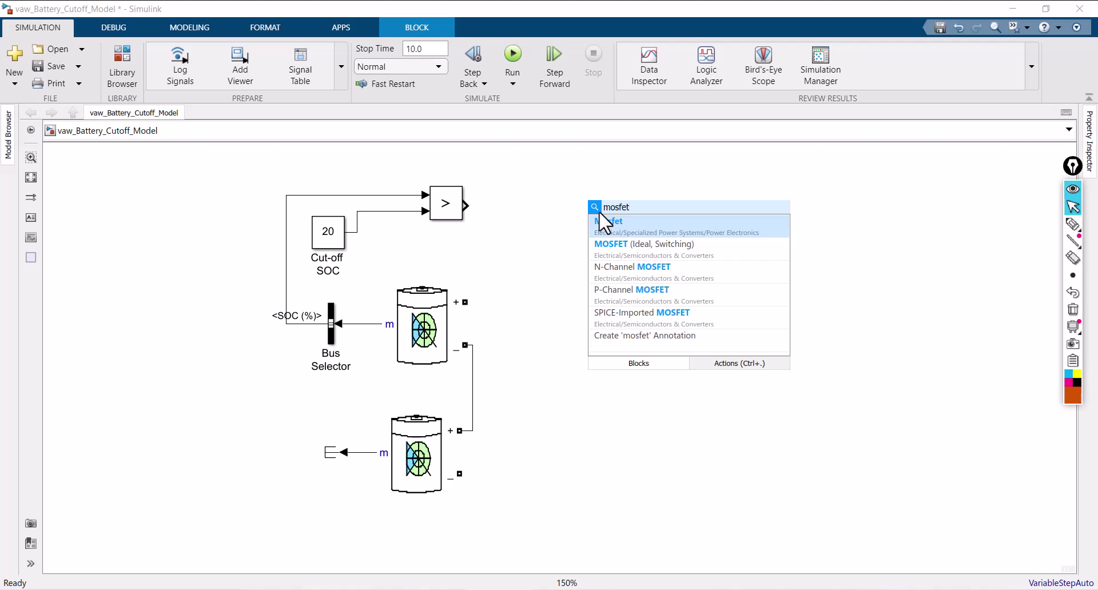
{"action": "left_click", "coordinate": [644, 232]}
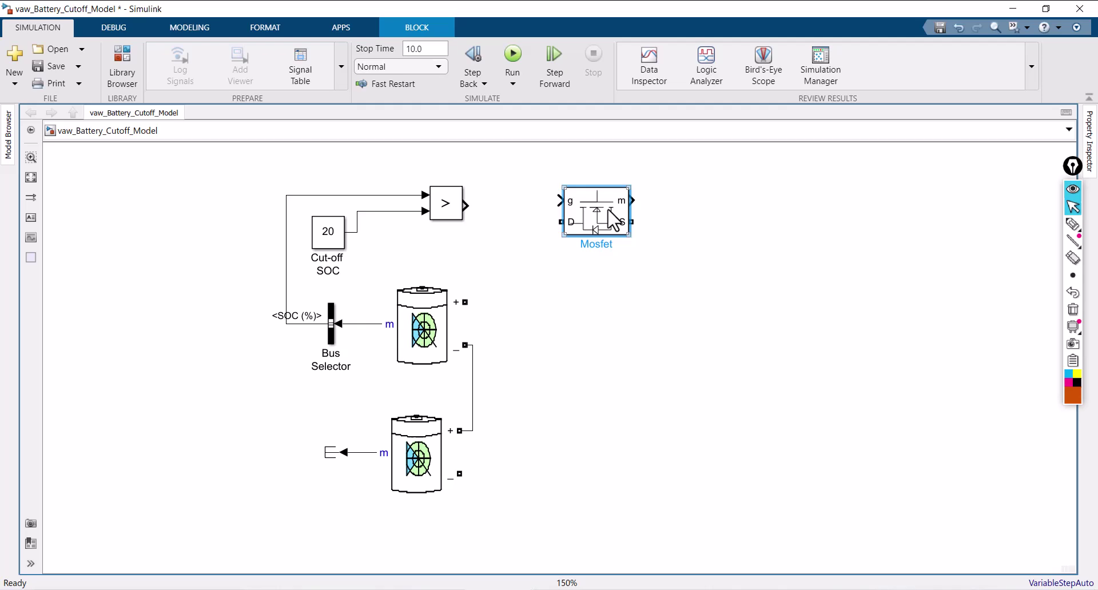
{"action": "double_click", "coordinate": [610, 212]}
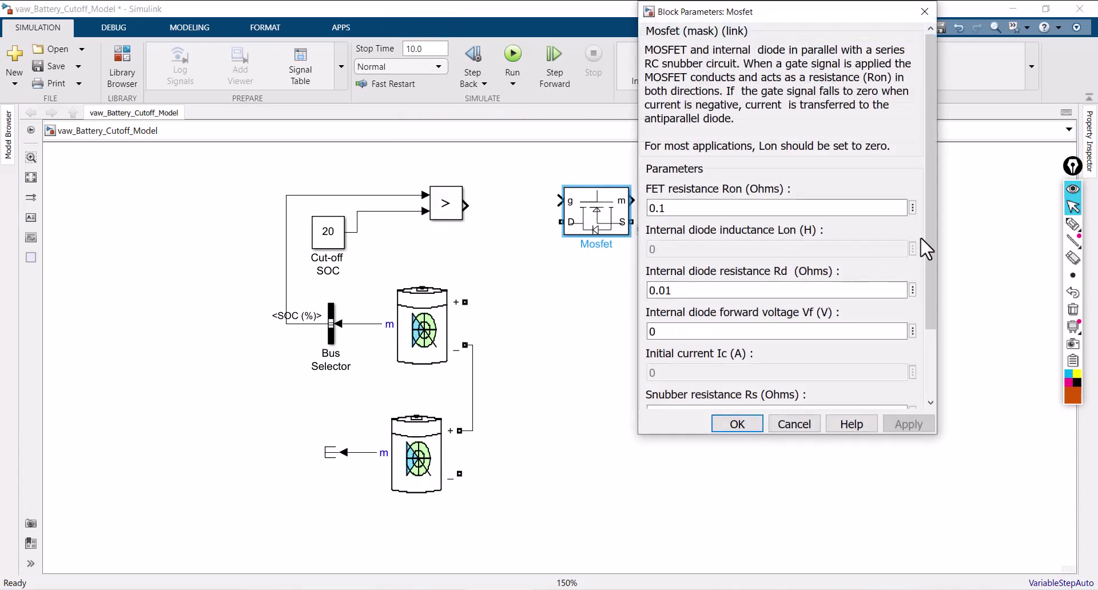
{"action": "left_click_drag", "start_coordinate": [929, 231], "coordinate": [920, 329]}
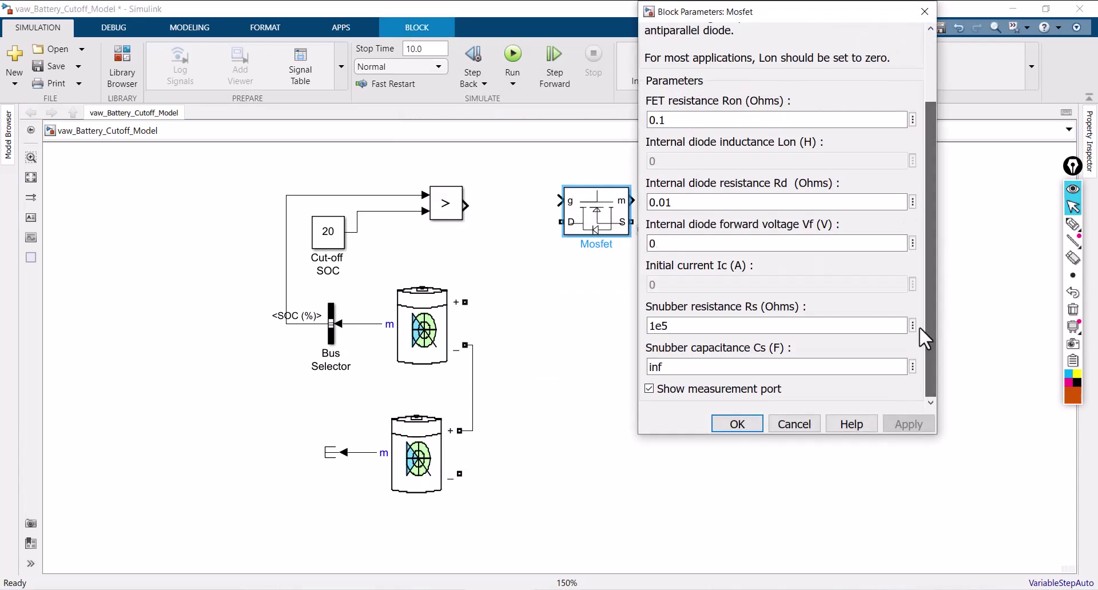
{"action": "left_click", "coordinate": [650, 389]}
{"action": "left_click", "coordinate": [737, 424]}
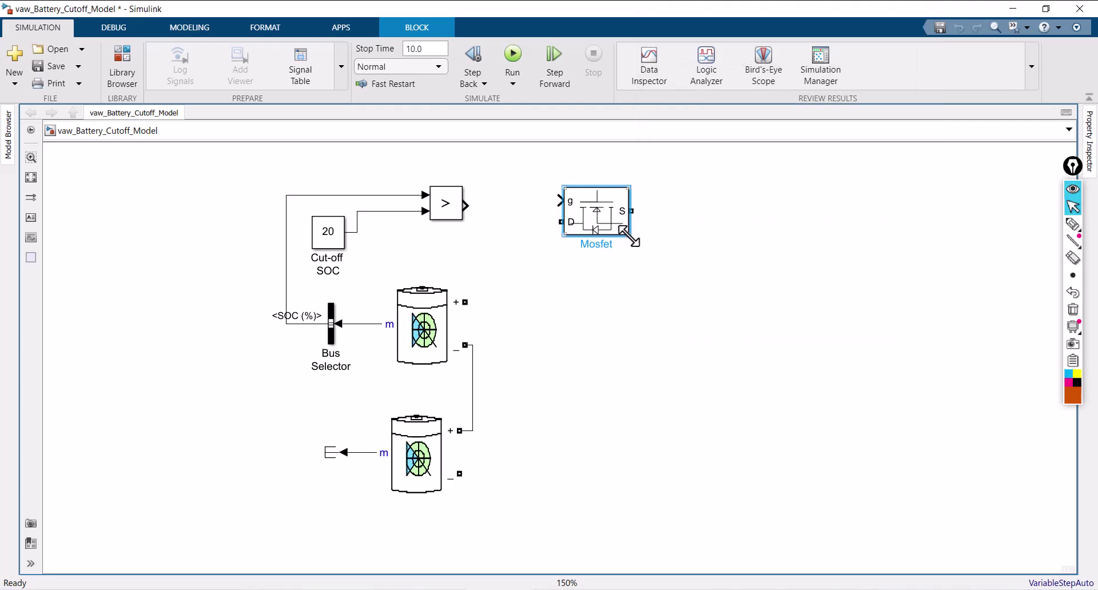
Enlarge the Mosfet block, fit the diagram to view, and move the Mosfet down.
{"action": "left_click_drag", "start_coordinate": [634, 240], "coordinate": [657, 245]}
{"action": "left_click", "coordinate": [692, 289]}
{"action": "key", "text": "space"}
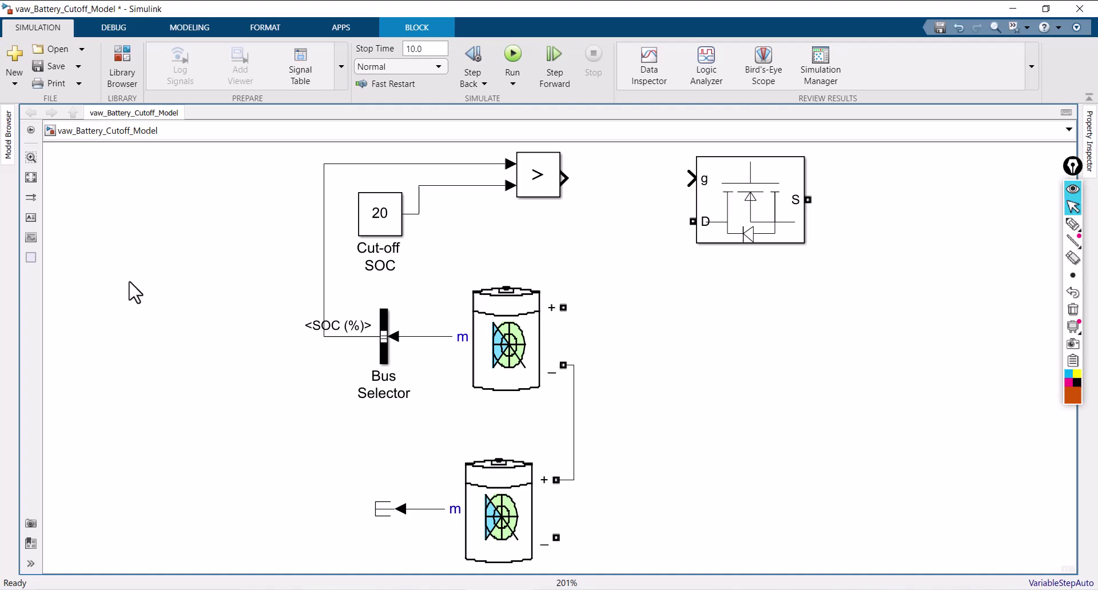
{"action": "scroll", "coordinate": [132, 297], "scroll_direction": "down", "scroll_amount": 1}
{"action": "left_click", "coordinate": [676, 219]}
{"action": "left_click_drag", "start_coordinate": [677, 219], "coordinate": [677, 285]}
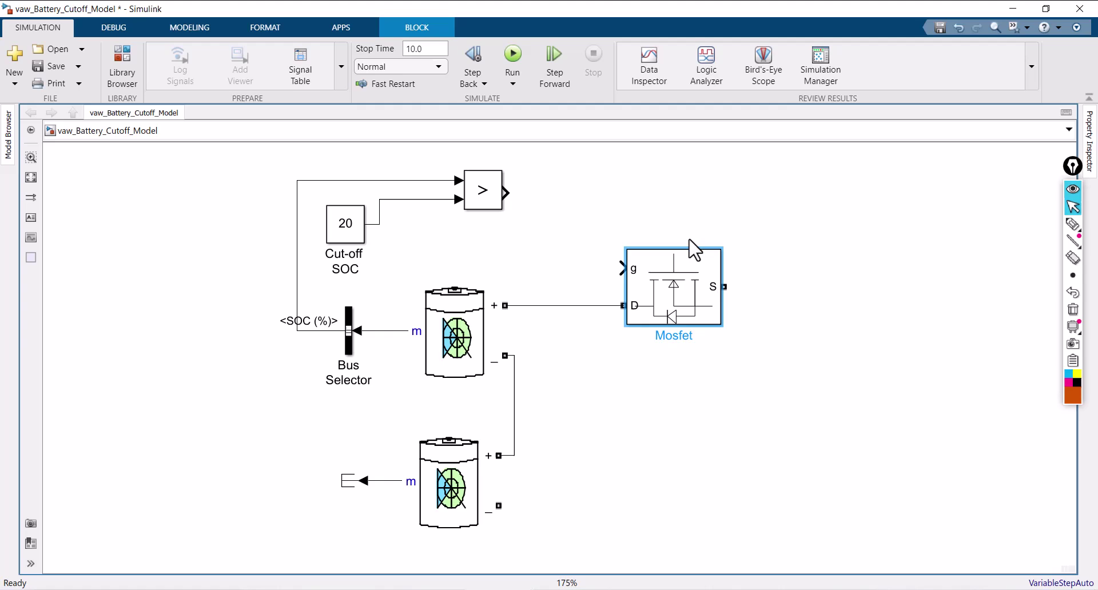
{"action": "double_click", "coordinate": [816, 391]}
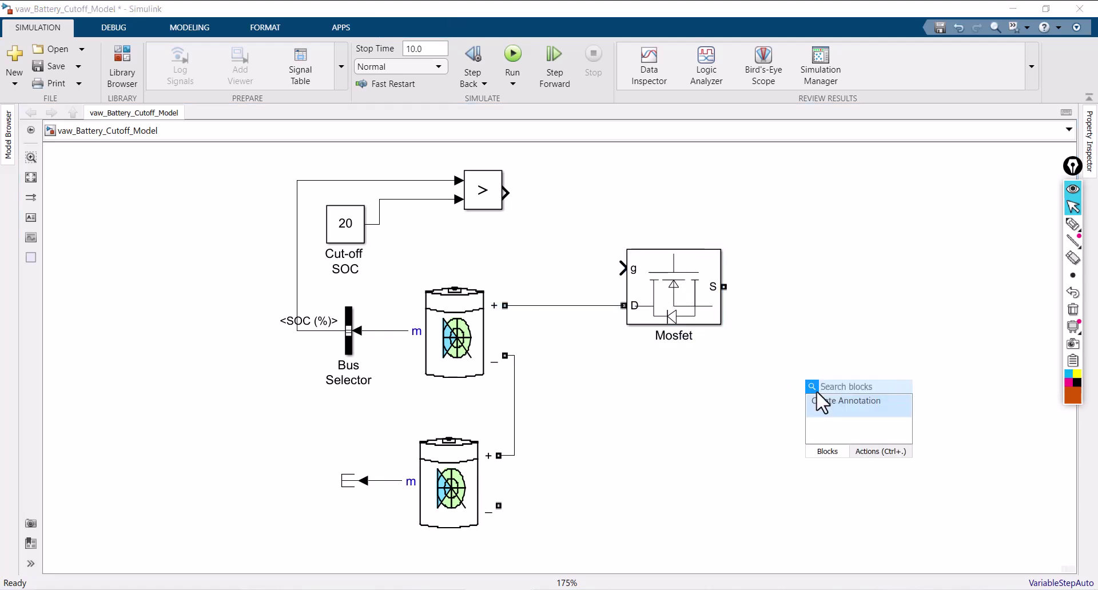
Insert a Series RLC Branch and make it a pure resistor of 10 Ohms.
{"action": "type", "text": "series"}
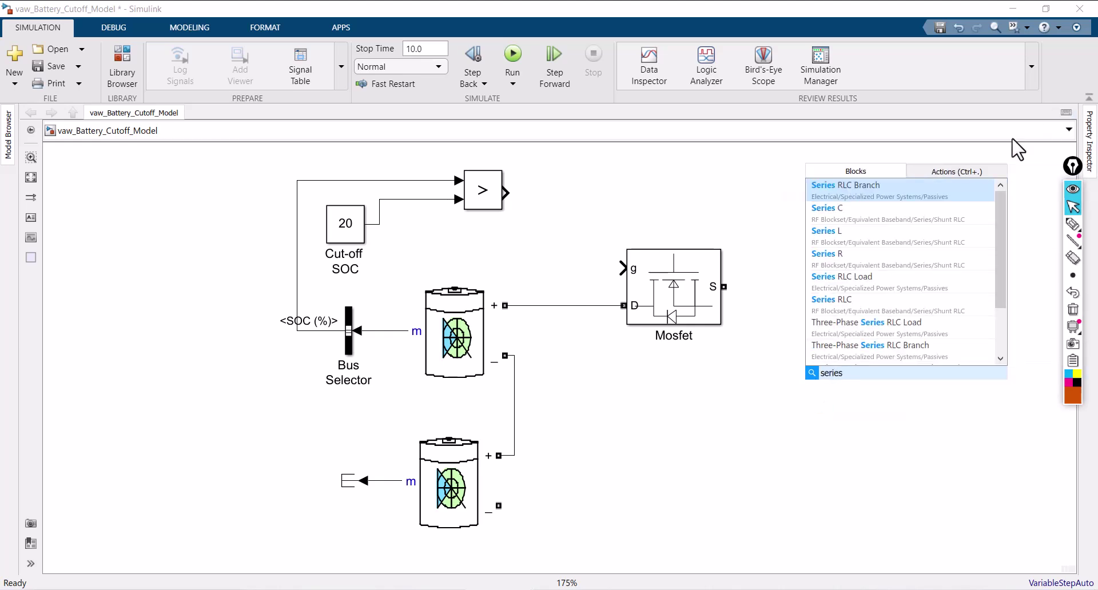
{"action": "left_click", "coordinate": [861, 193]}
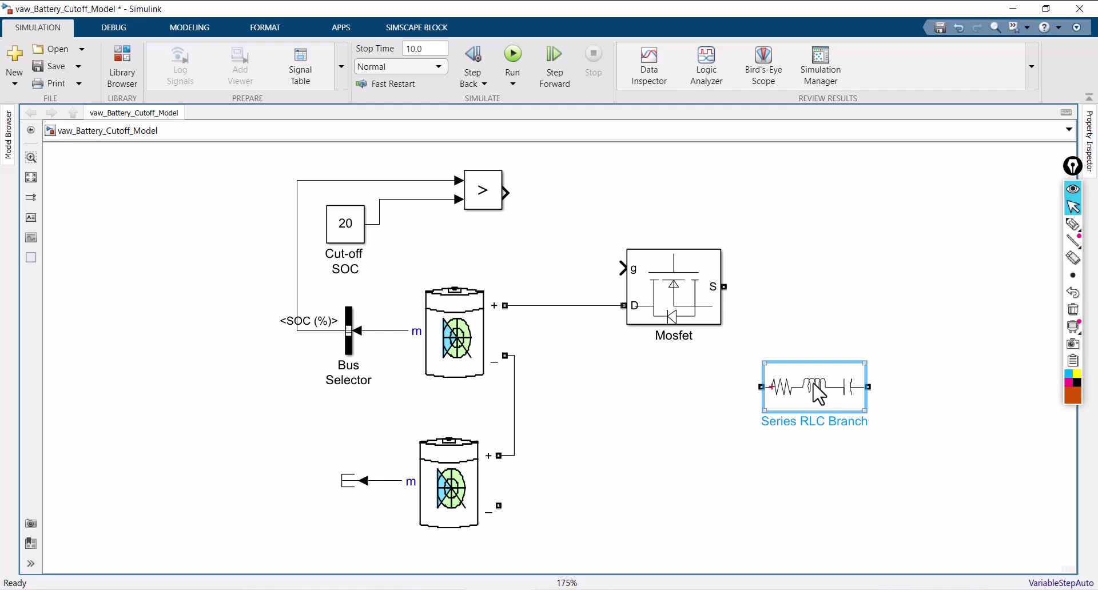
{"action": "double_click", "coordinate": [819, 393]}
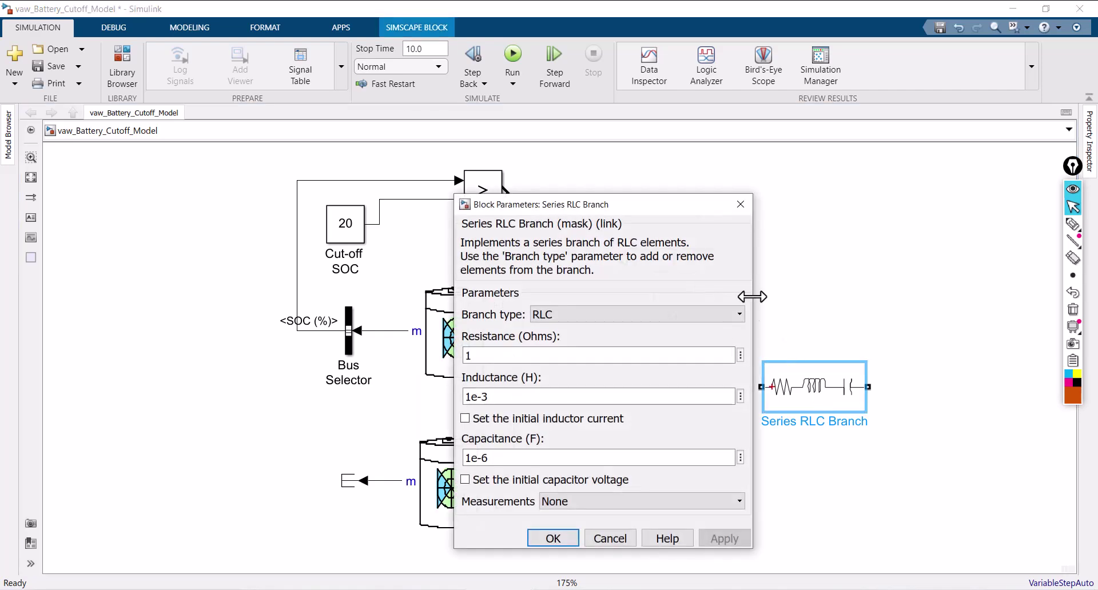
{"action": "left_click", "coordinate": [714, 314]}
{"action": "left_click", "coordinate": [628, 334]}
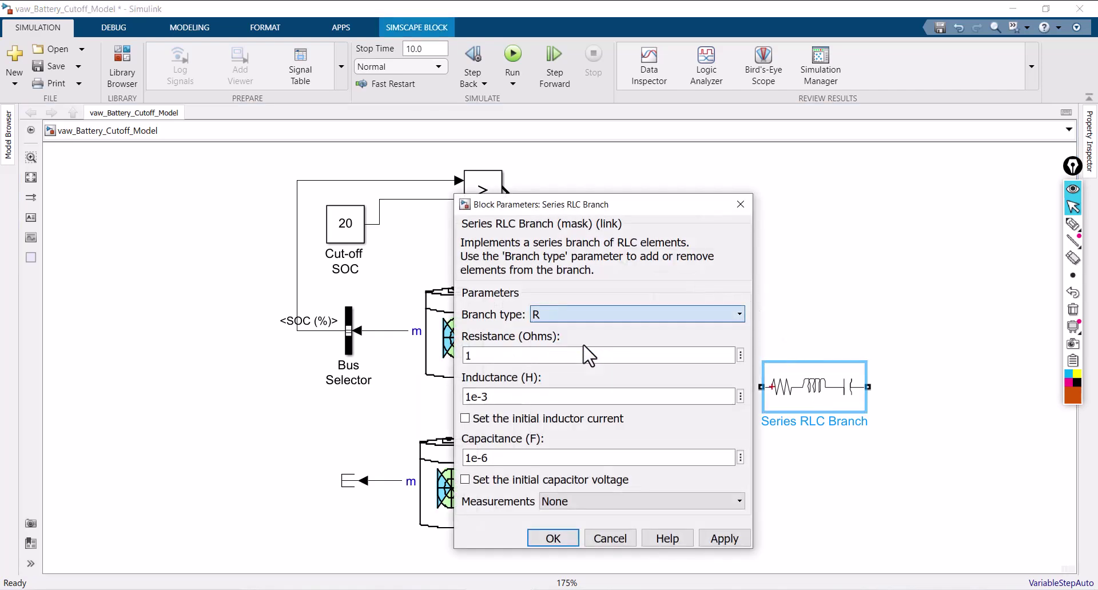
{"action": "type", "text": "1"}
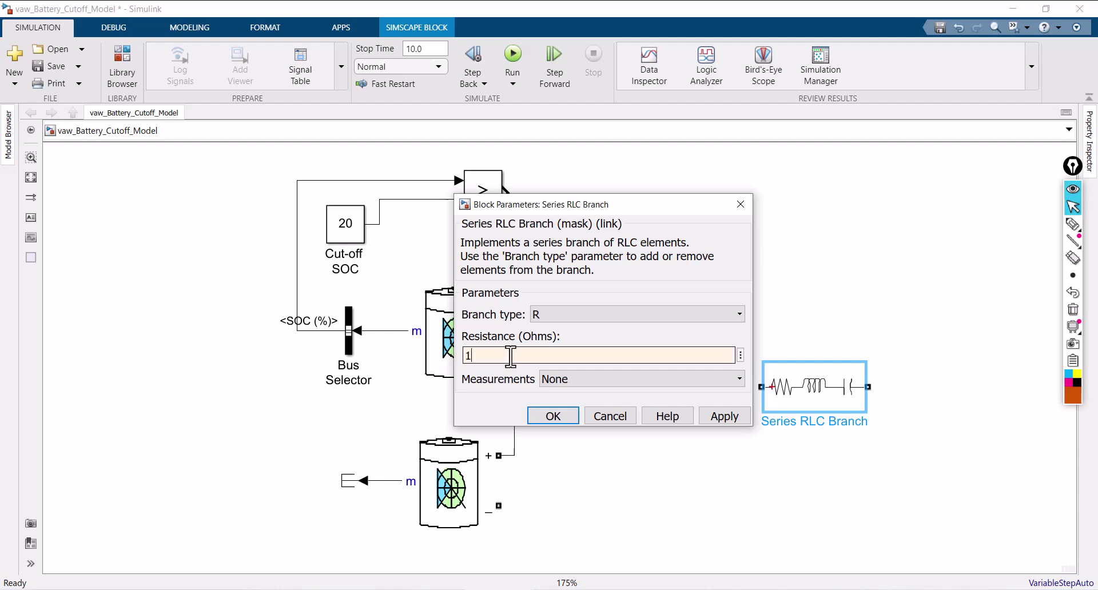
{"action": "left_click", "coordinate": [726, 421]}
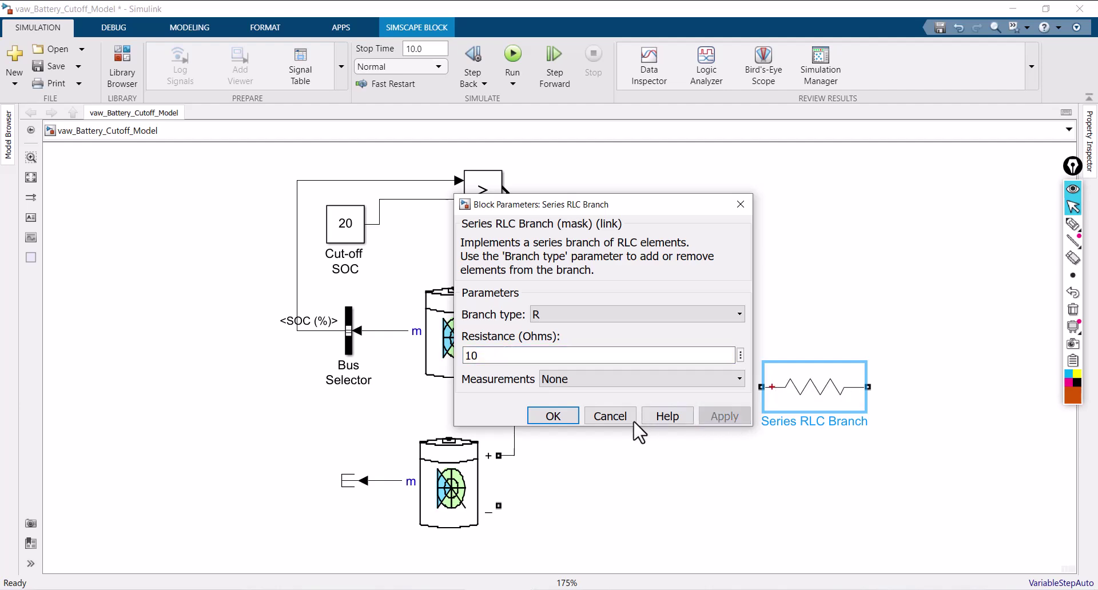
{"action": "left_click", "coordinate": [552, 417]}
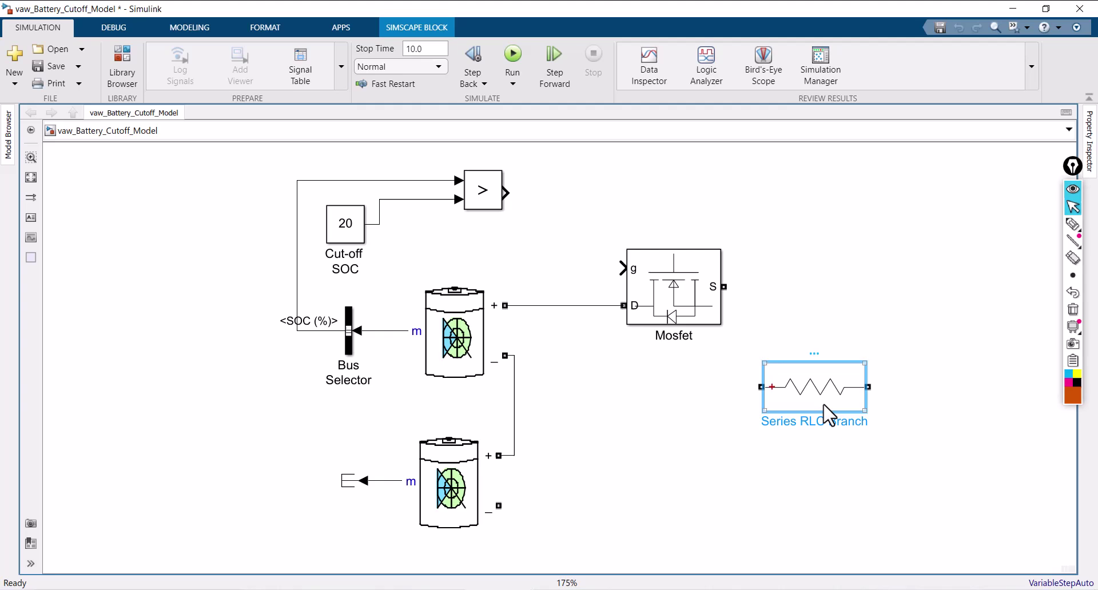
Rotate the resistor vertically, rename it 'Load', and move it into place.
{"action": "key", "text": "ctrl+r"}
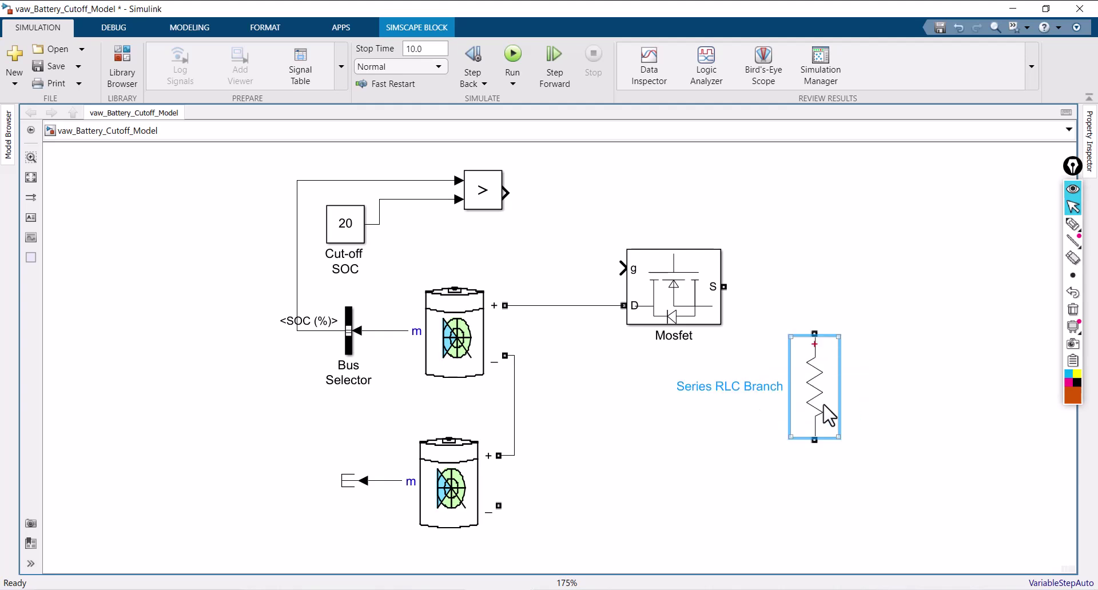
{"action": "left_click", "coordinate": [784, 393]}
{"action": "key", "text": "BackSpace"}
{"action": "key", "text": "BackSpace"}
{"action": "key", "text": "BackSpace"}
{"action": "key", "text": "BackSpace"}
{"action": "key", "text": "BackSpace"}
{"action": "key", "text": "BackSpace"}
{"action": "key", "text": "BackSpace"}
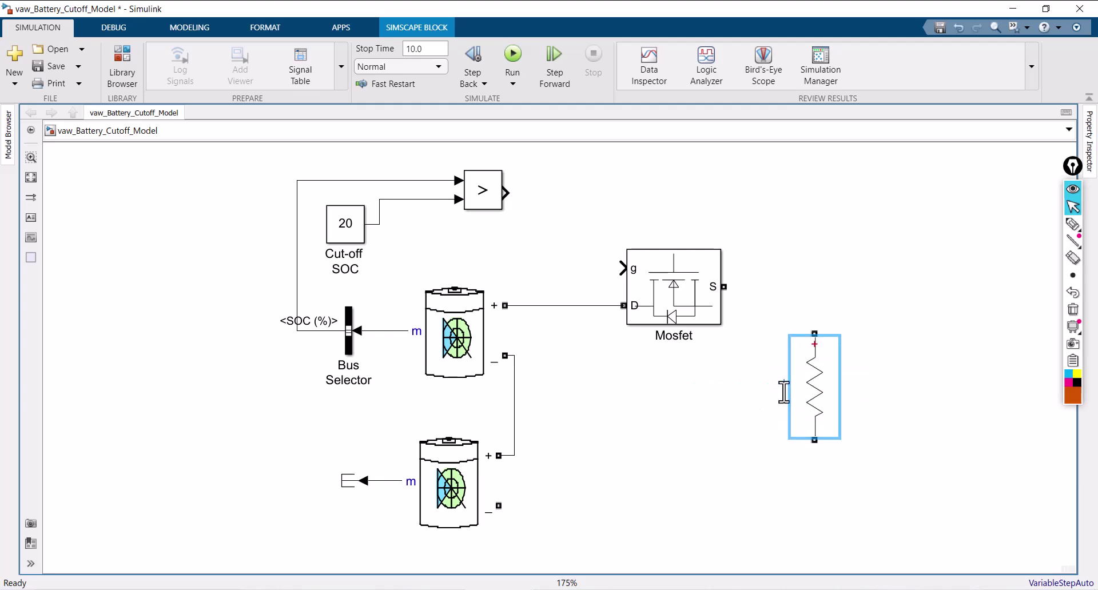
{"action": "type", "text": "Load"}
{"action": "left_click_drag", "start_coordinate": [829, 426], "coordinate": [886, 458]}
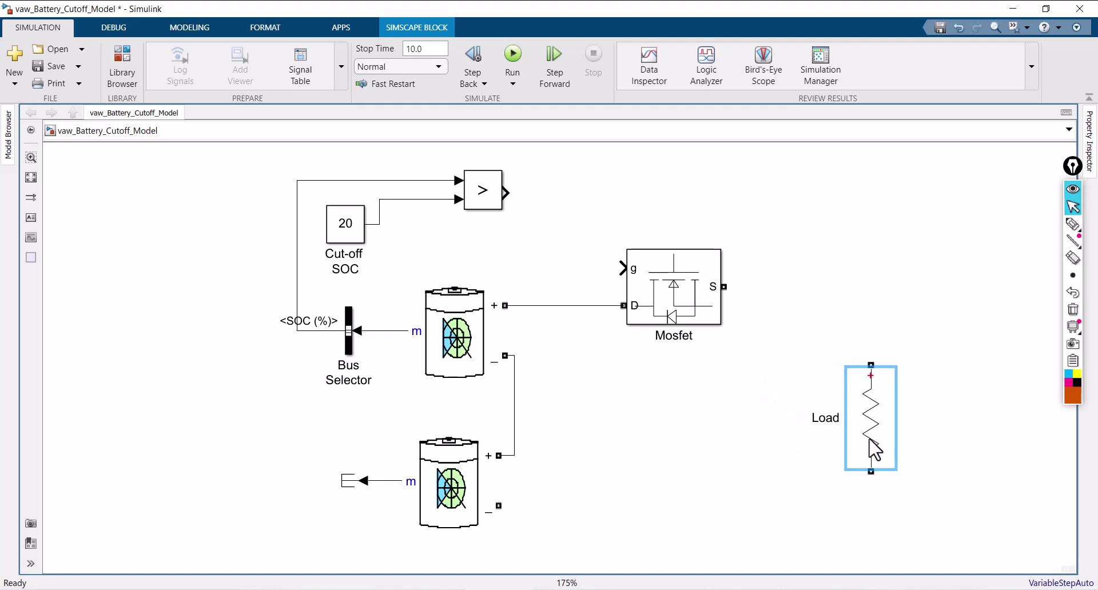
{"action": "left_click", "coordinate": [798, 331]}
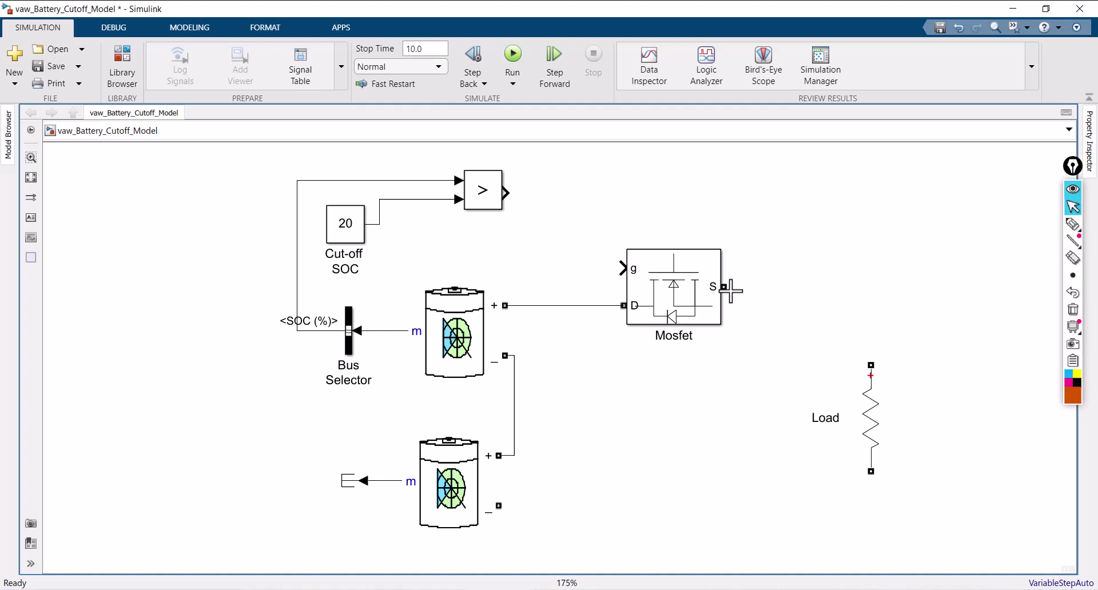
Wire the lower battery's − terminal to Load's bottom and remove the Mosfet-to-Load wire.
{"action": "mouse_move", "coordinate": [731, 291]}
{"action": "left_mouse_down"}
{"action": "mouse_move", "coordinate": [802, 302]}
{"action": "mouse_move", "coordinate": [871, 365]}
{"action": "left_mouse_up"}
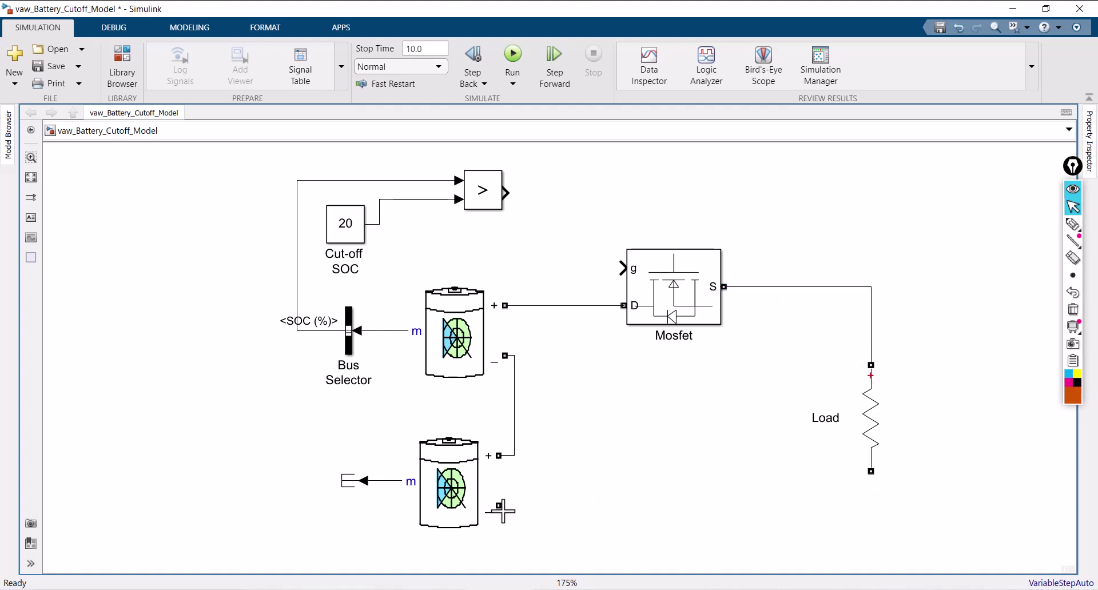
{"action": "mouse_move", "coordinate": [501, 509]}
{"action": "left_mouse_down"}
{"action": "mouse_move", "coordinate": [870, 497]}
{"action": "mouse_move", "coordinate": [871, 472]}
{"action": "left_mouse_up"}
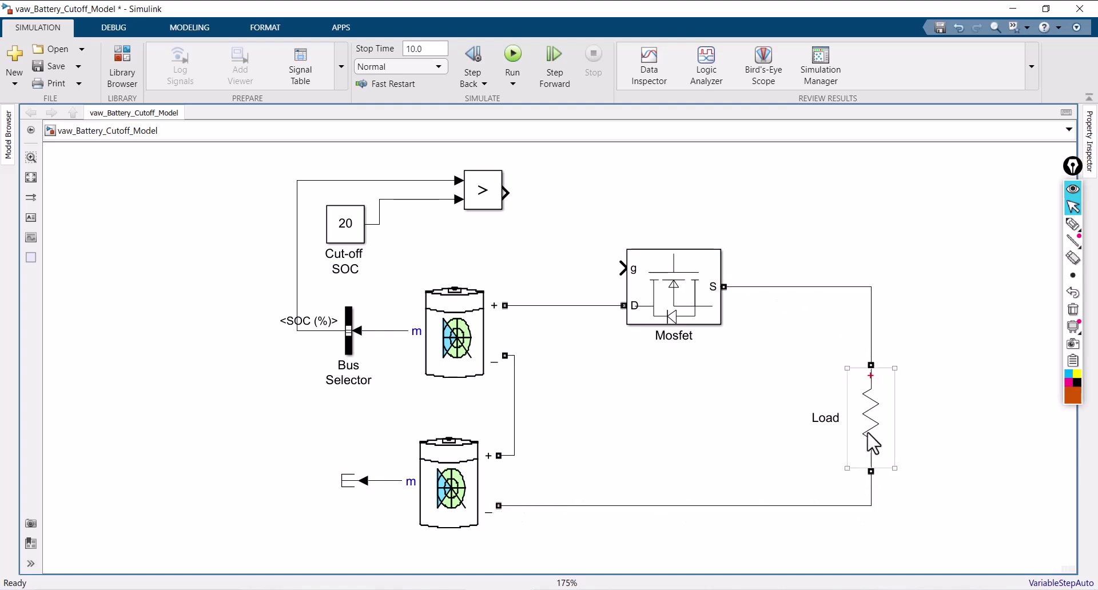
{"action": "left_click_drag", "start_coordinate": [867, 432], "coordinate": [820, 410]}
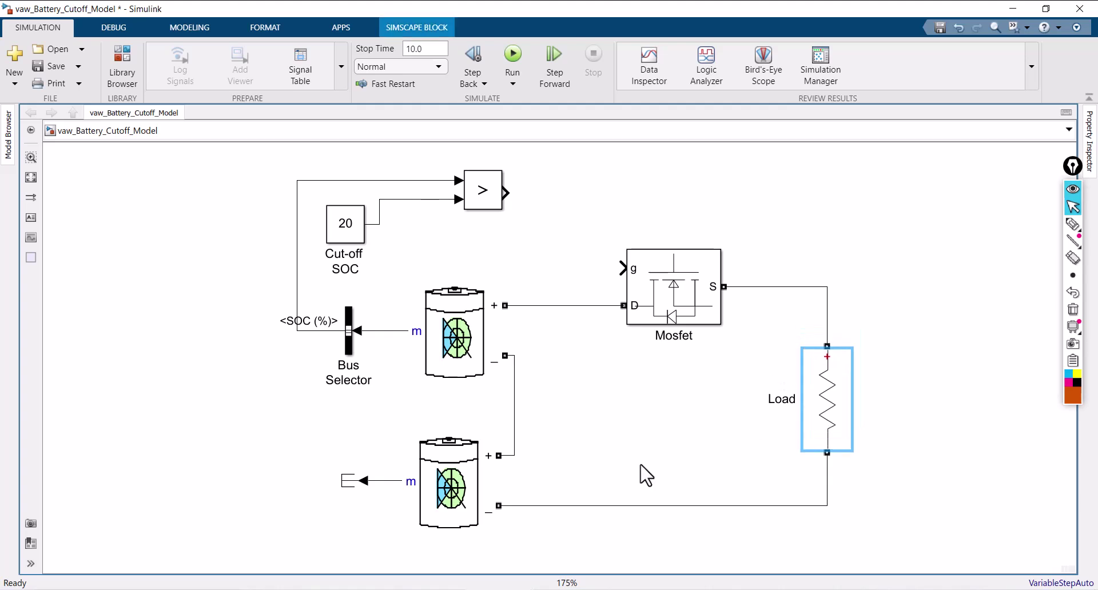
{"action": "left_click", "coordinate": [771, 288]}
{"action": "key", "text": "Delete"}
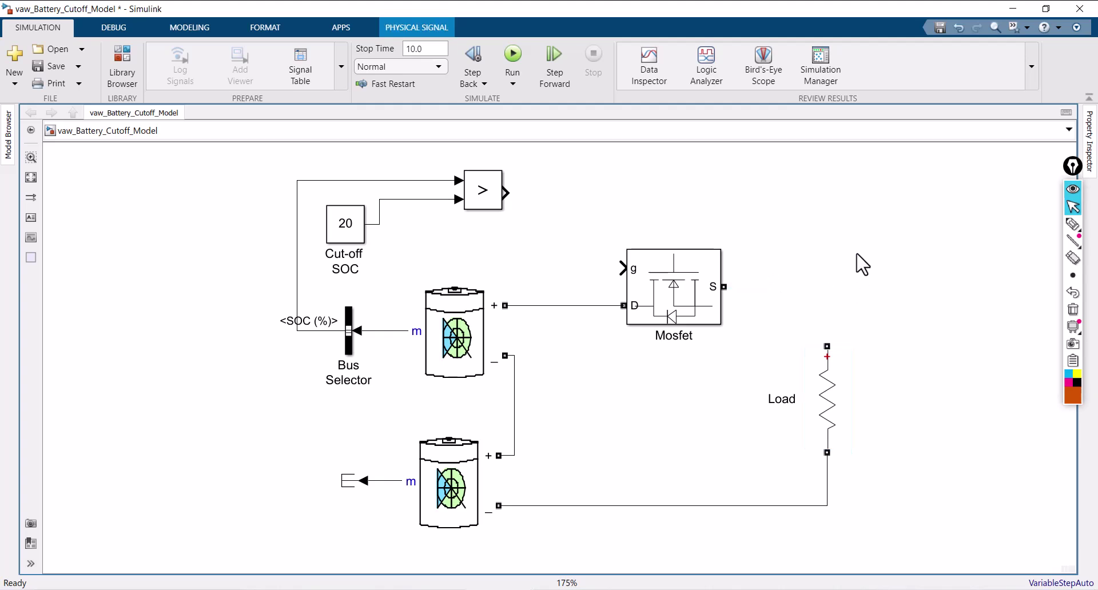
Insert a Current Measurement block with a two-line label at the Mosfet's S port.
{"action": "double_click", "coordinate": [856, 253]}
{"action": "type", "text": "d"}
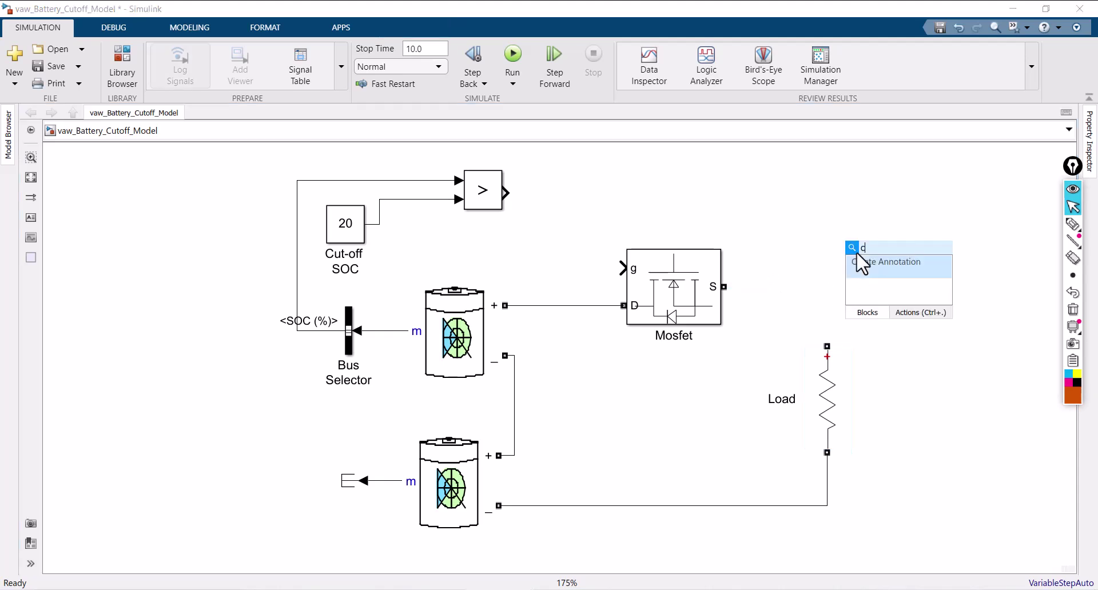
{"action": "type", "text": "rr"}
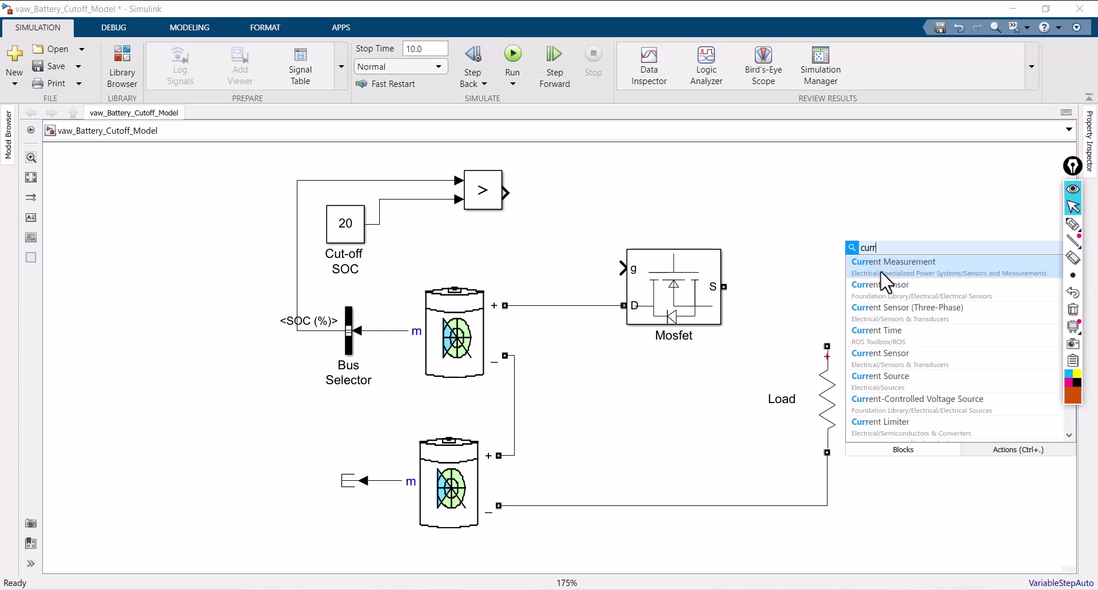
{"action": "left_click", "coordinate": [889, 283]}
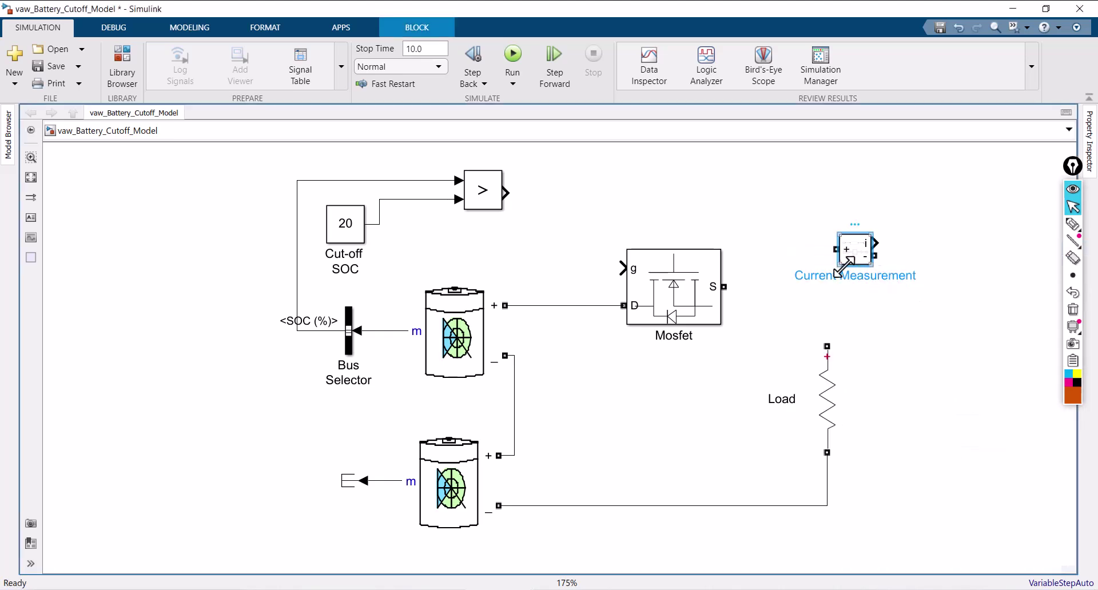
{"action": "left_click", "coordinate": [841, 277]}
{"action": "key", "text": "Return"}
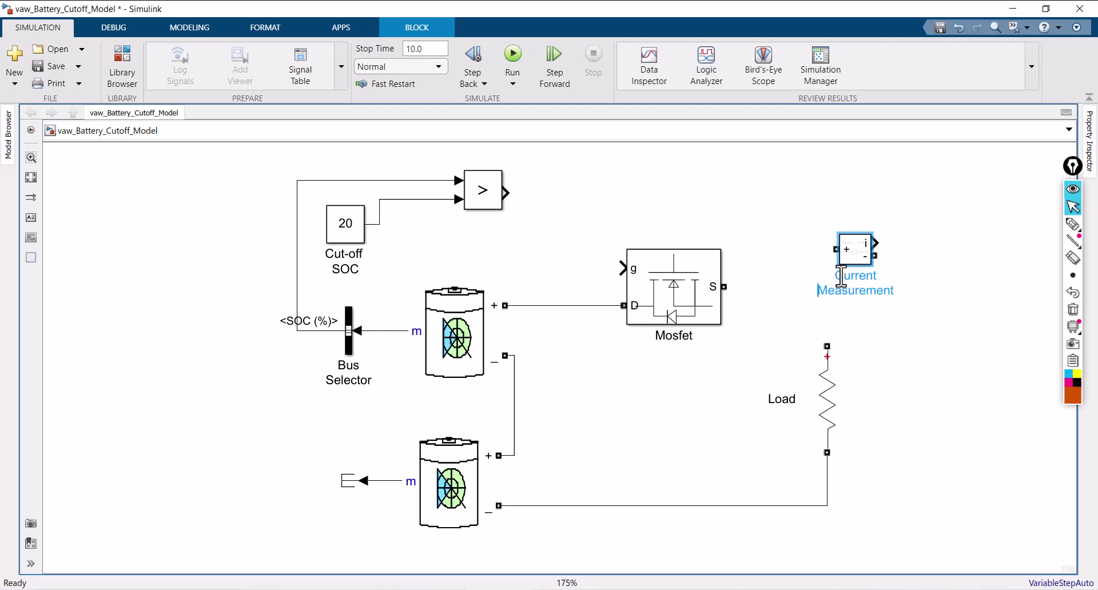
{"action": "left_click", "coordinate": [780, 335]}
{"action": "left_click_drag", "start_coordinate": [718, 295], "coordinate": [667, 295]}
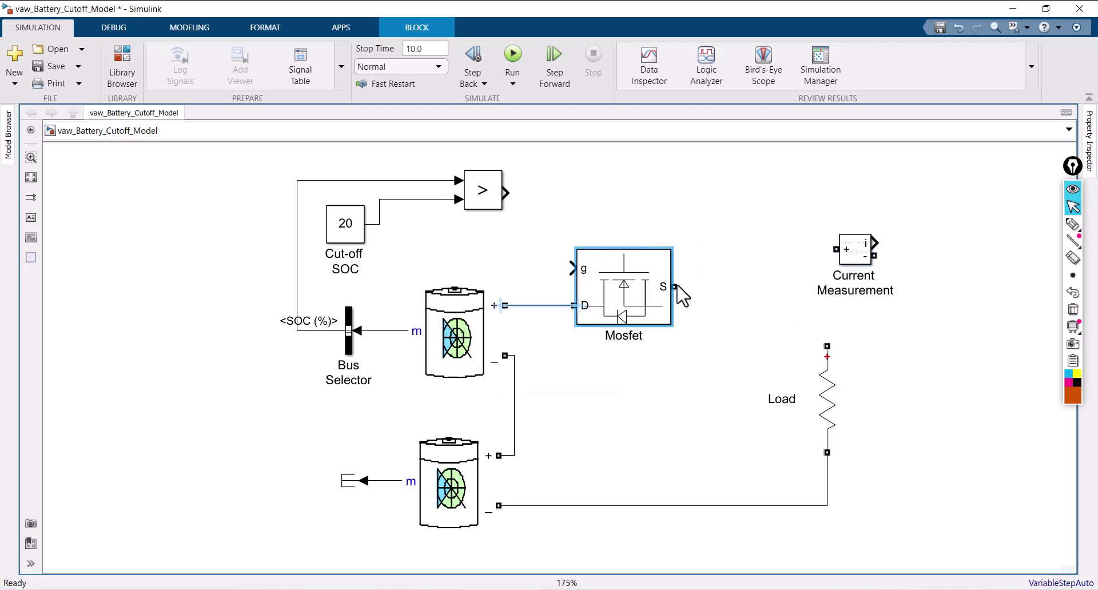
{"action": "left_click_drag", "start_coordinate": [852, 260], "coordinate": [827, 349]}
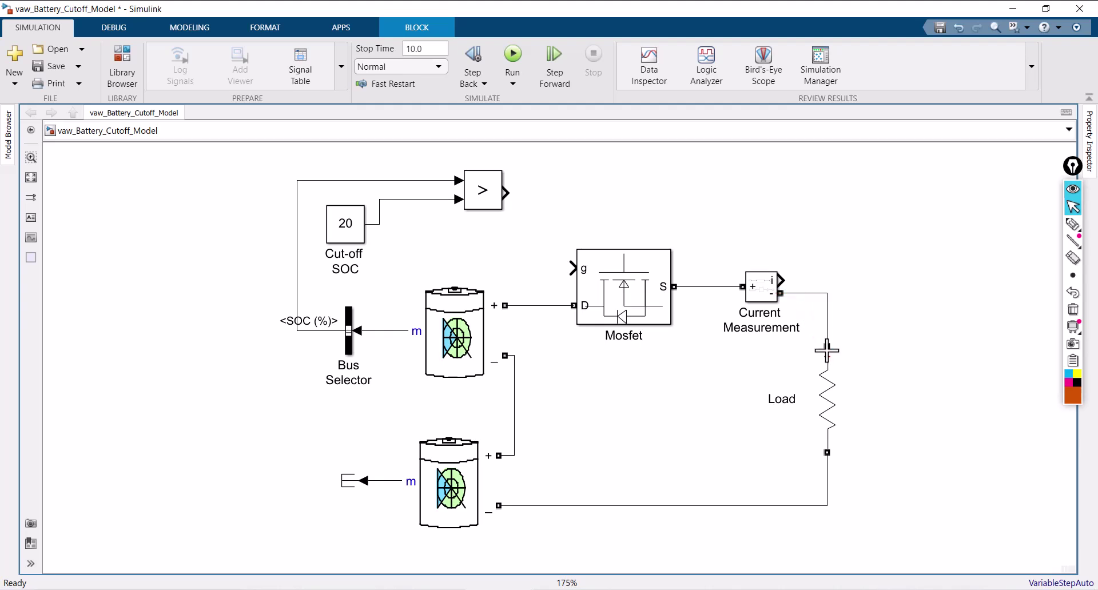
Add a Voltage Measurement block beside Load, wiring its + and − inputs across it.
{"action": "double_click", "coordinate": [900, 345]}
{"action": "type", "text": "vol"}
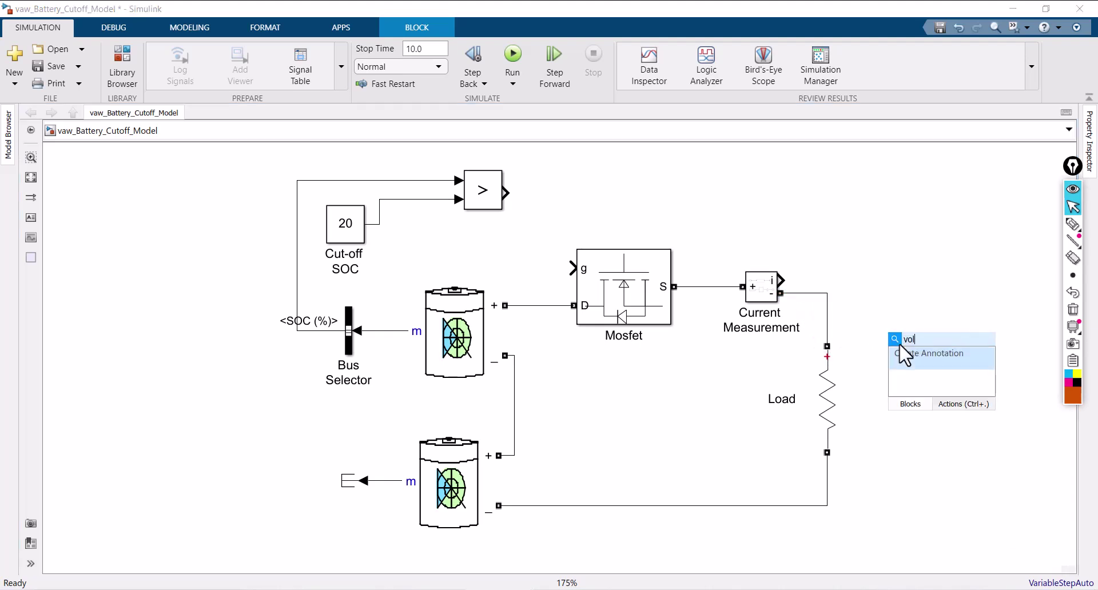
{"action": "left_click", "coordinate": [864, 356]}
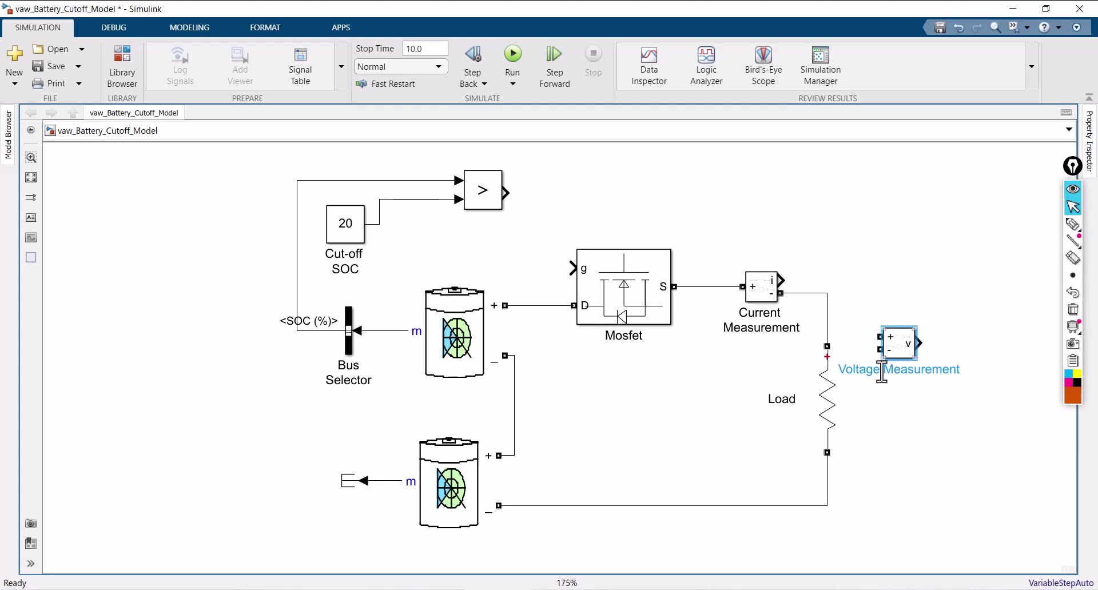
{"action": "left_click", "coordinate": [883, 372]}
{"action": "key", "text": "Return"}
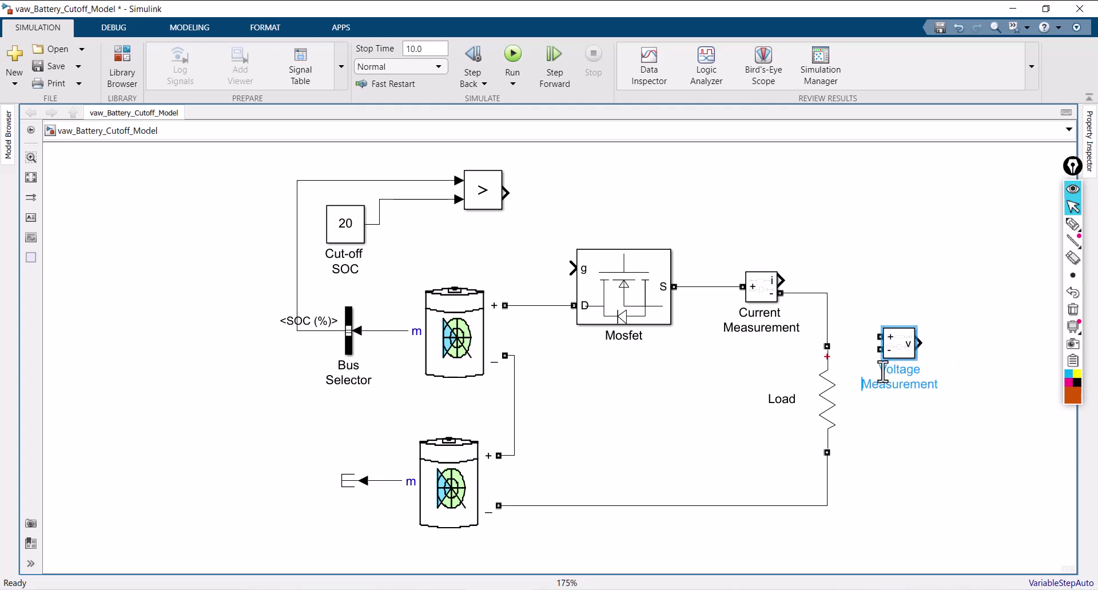
{"action": "left_click", "coordinate": [888, 444]}
{"action": "left_click_drag", "start_coordinate": [911, 342], "coordinate": [923, 404]}
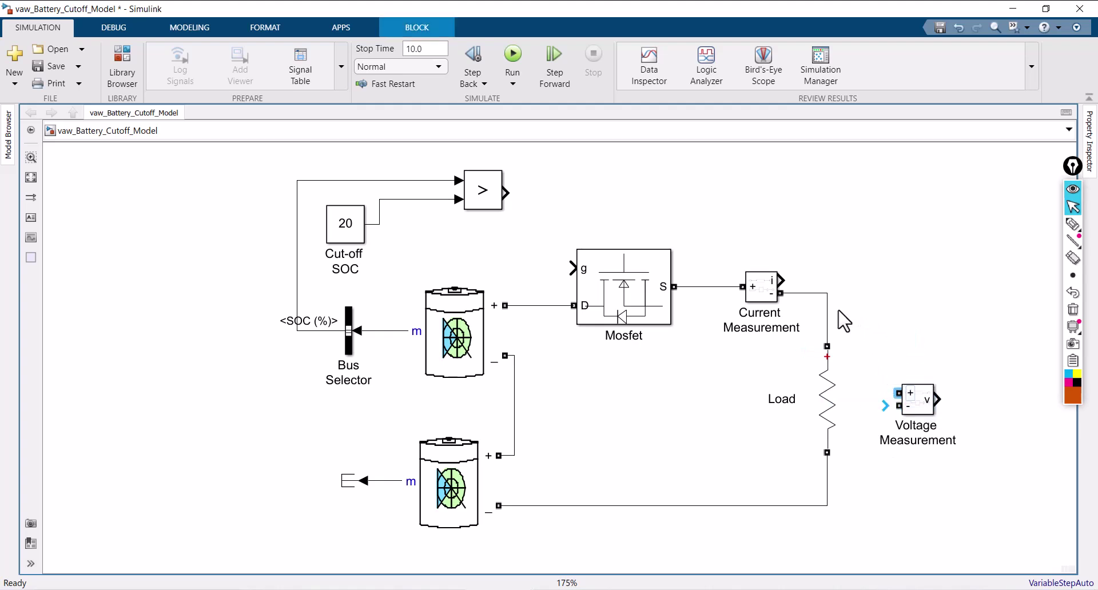
{"action": "mouse_move", "coordinate": [900, 393]}
{"action": "left_mouse_down"}
{"action": "mouse_move", "coordinate": [853, 323]}
{"action": "mouse_move", "coordinate": [827, 311]}
{"action": "left_mouse_up"}
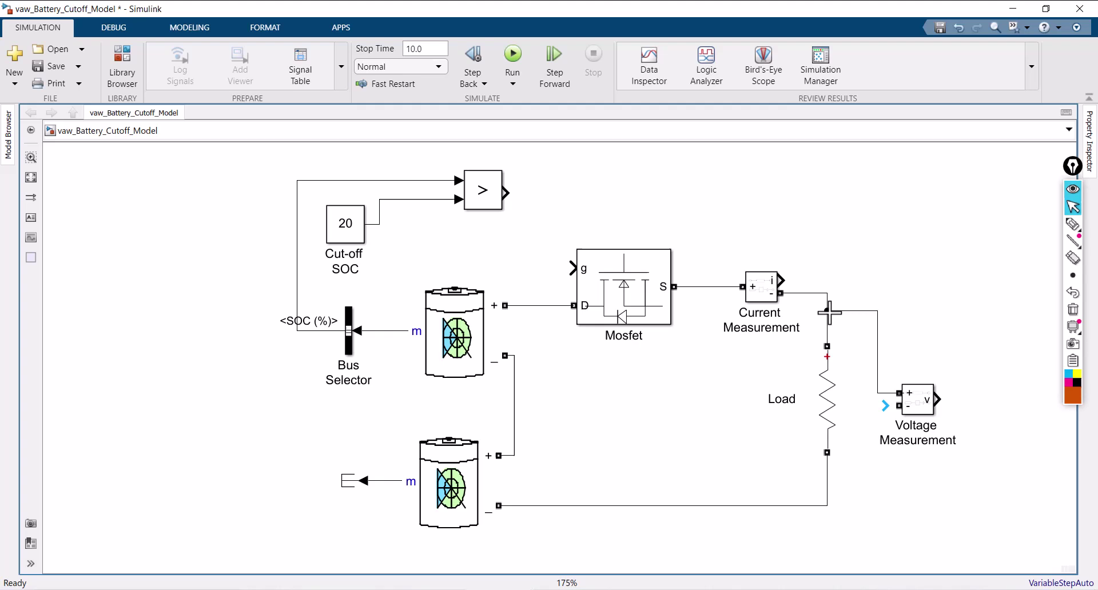
{"action": "left_click_drag", "start_coordinate": [897, 408], "coordinate": [827, 493]}
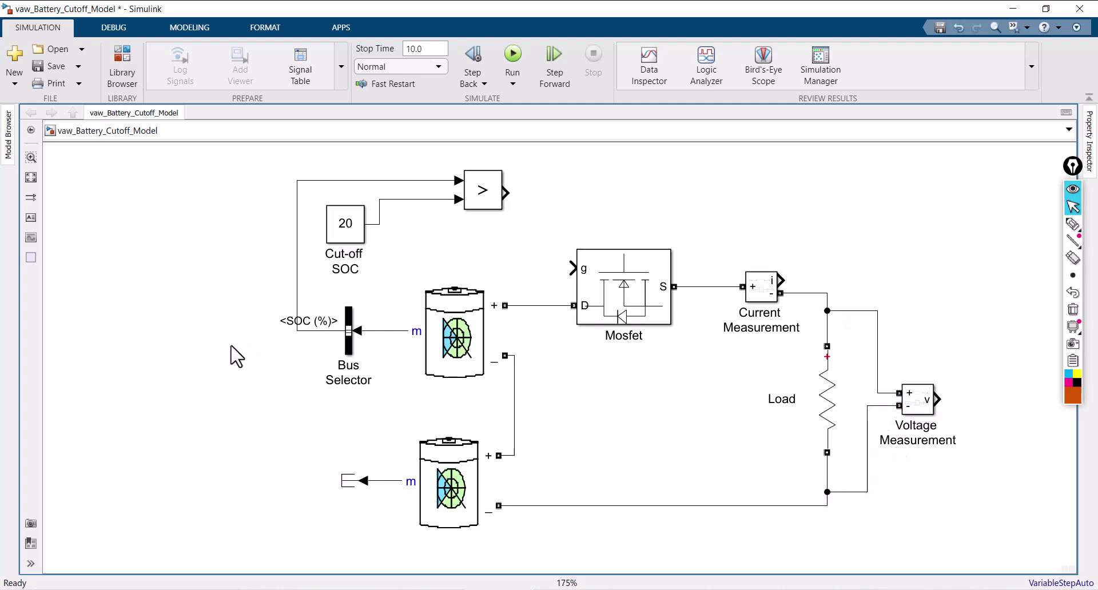
{"action": "scroll", "coordinate": [236, 356], "scroll_direction": "down", "scroll_amount": 1}
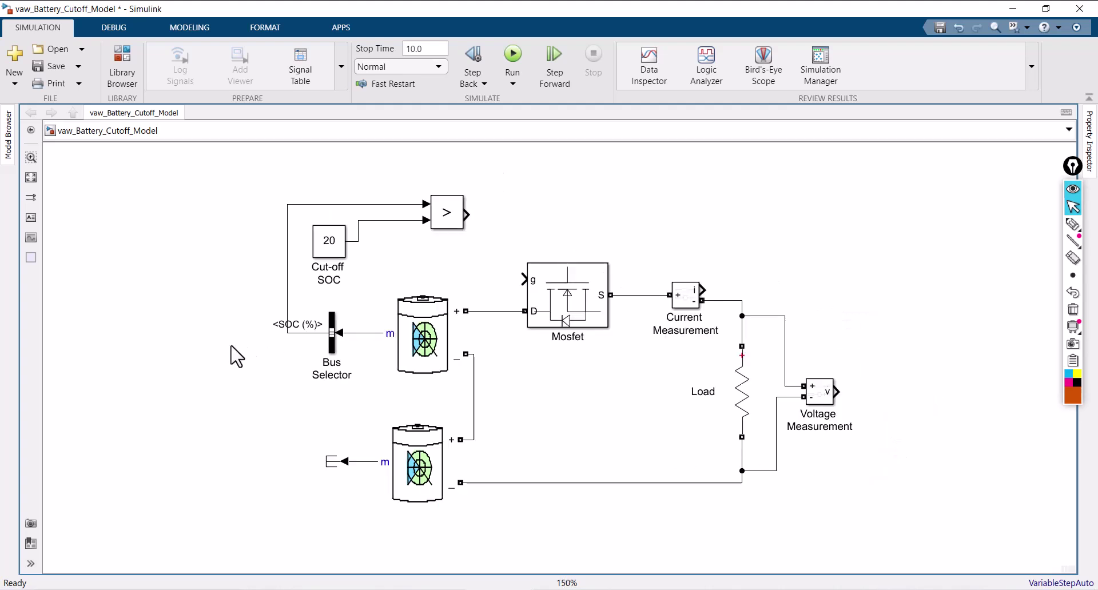
Insert a Goto block with Quick Insert, flip it and place it left of the Bus Selector.
{"action": "double_click", "coordinate": [848, 279]}
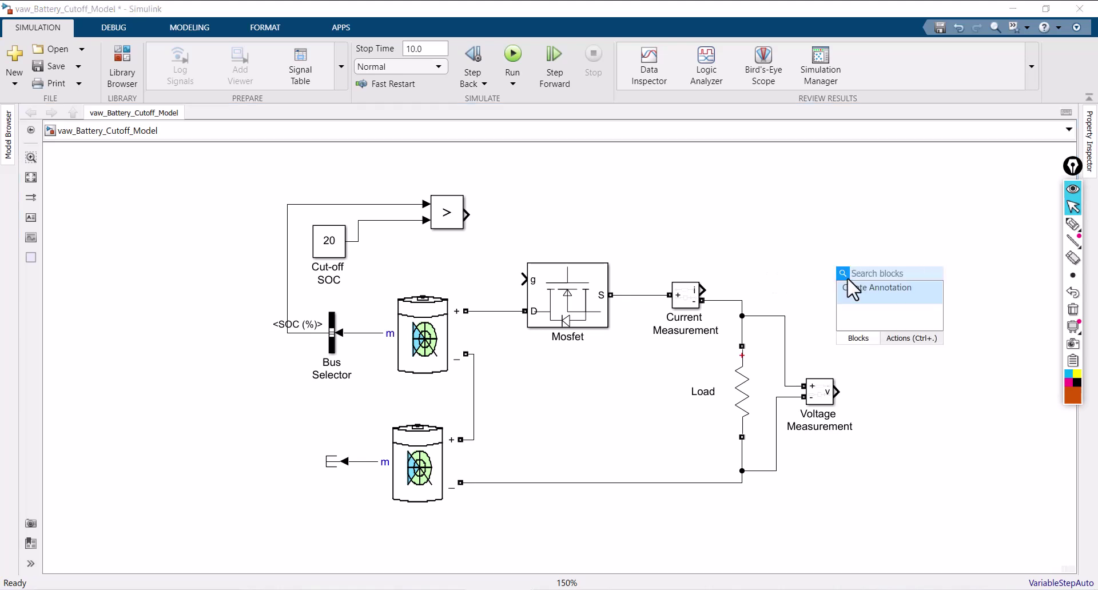
{"action": "type", "text": "goto"}
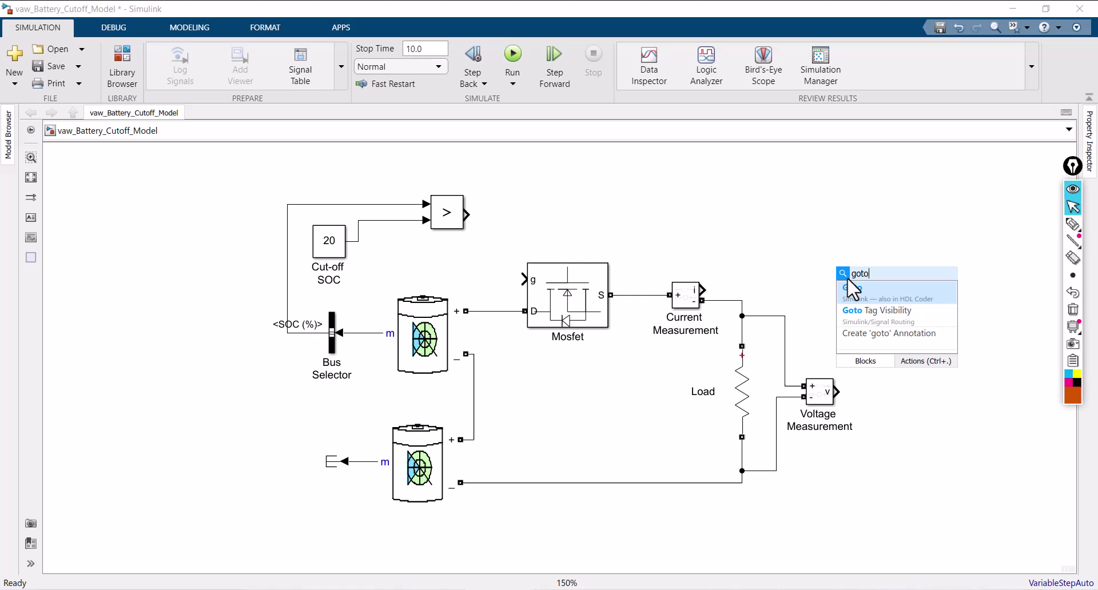
{"action": "left_click", "coordinate": [853, 291]}
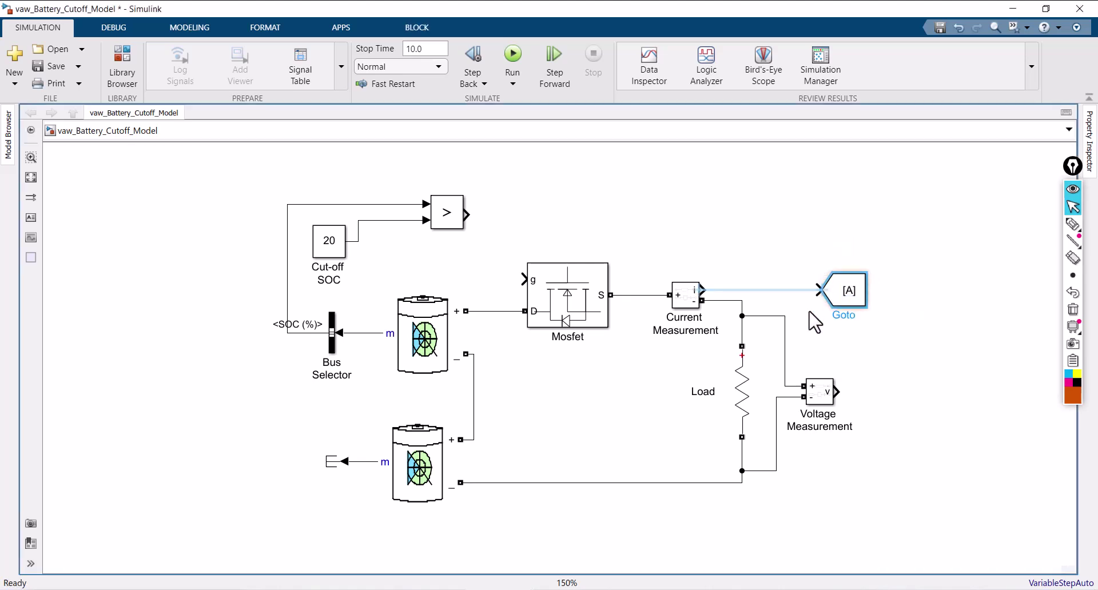
{"action": "left_click_drag", "start_coordinate": [852, 307], "coordinate": [209, 410]}
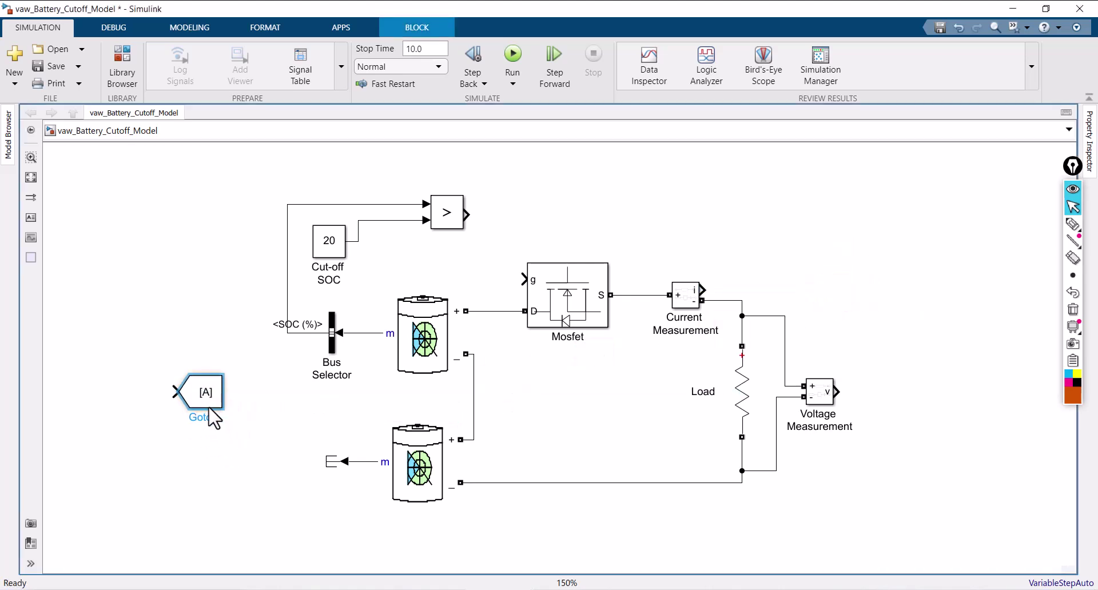
{"action": "key", "text": "ctrl+i"}
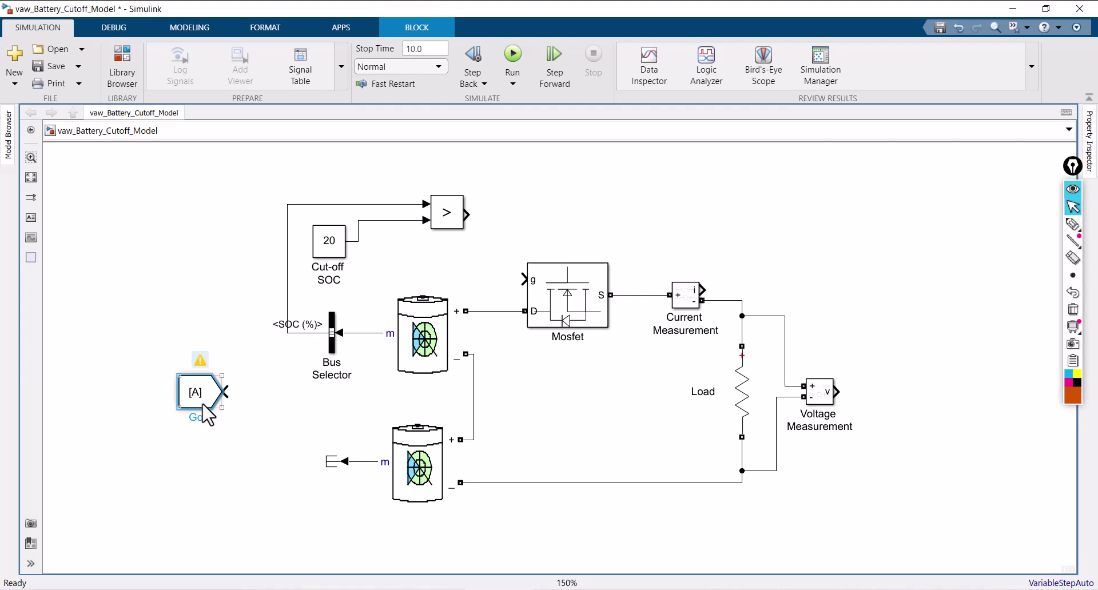
{"action": "left_click_drag", "start_coordinate": [205, 413], "coordinate": [221, 355]}
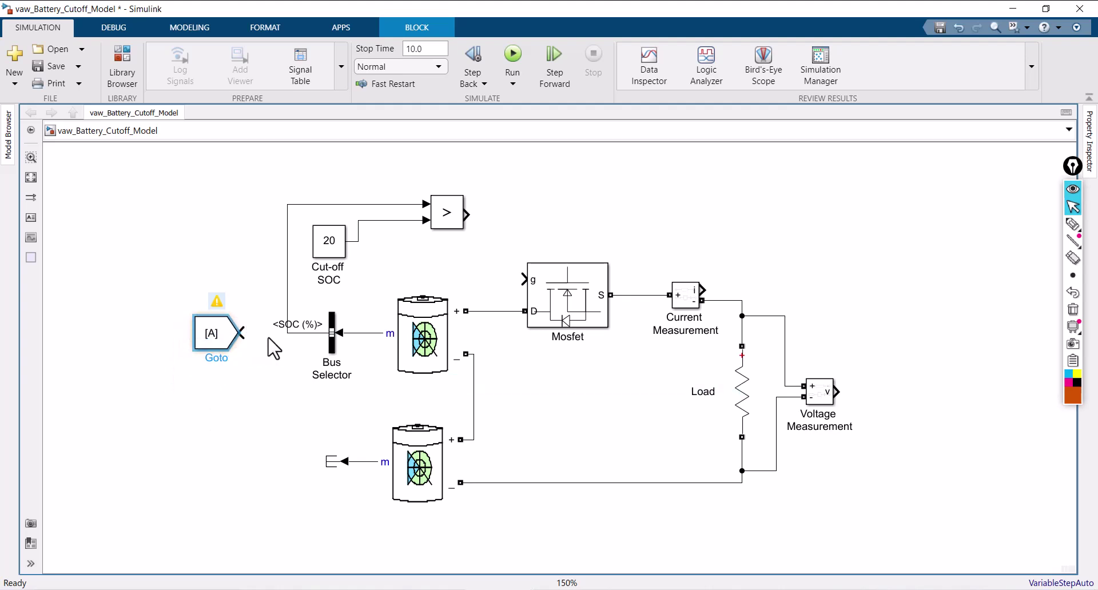
Route the SOC signal into the Goto block and open its parameters.
{"action": "mouse_move", "coordinate": [286, 333]}
{"action": "left_mouse_down"}
{"action": "mouse_move", "coordinate": [252, 333]}
{"action": "mouse_move", "coordinate": [277, 333]}
{"action": "left_mouse_up"}
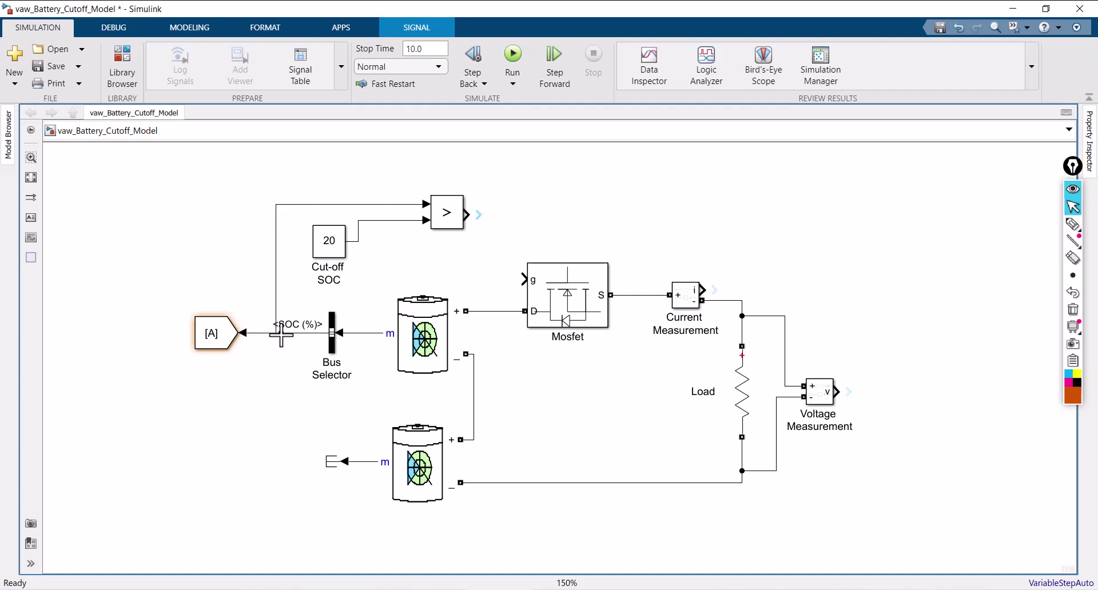
{"action": "left_click", "coordinate": [216, 338]}
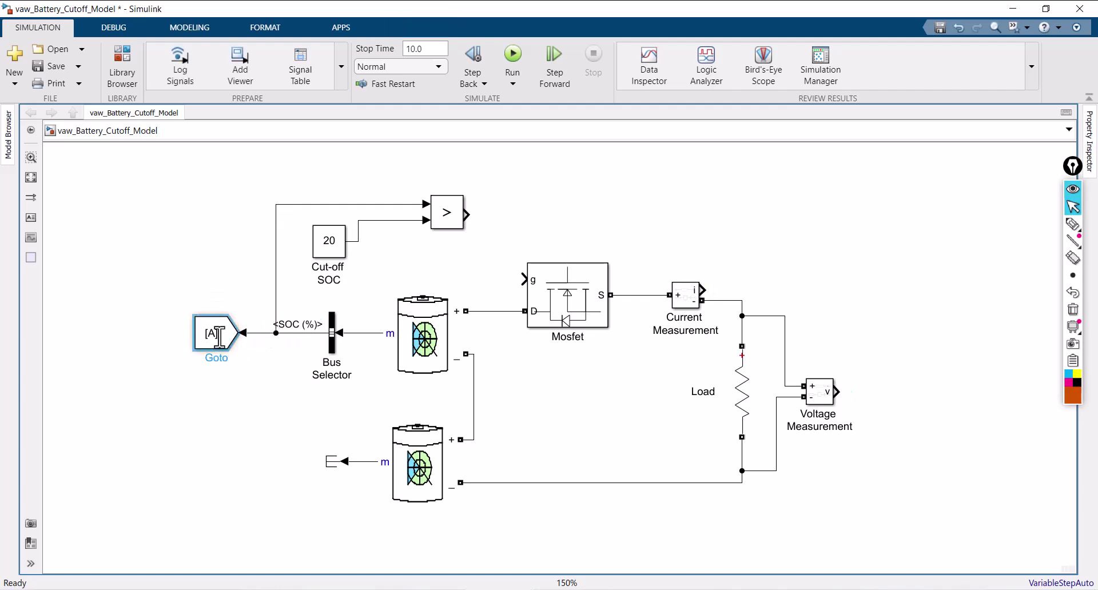
{"action": "double_click", "coordinate": [219, 336]}
Change the Goto tag to soc with global tag visibility, apply and confirm.
{"action": "double_click", "coordinate": [348, 309]}
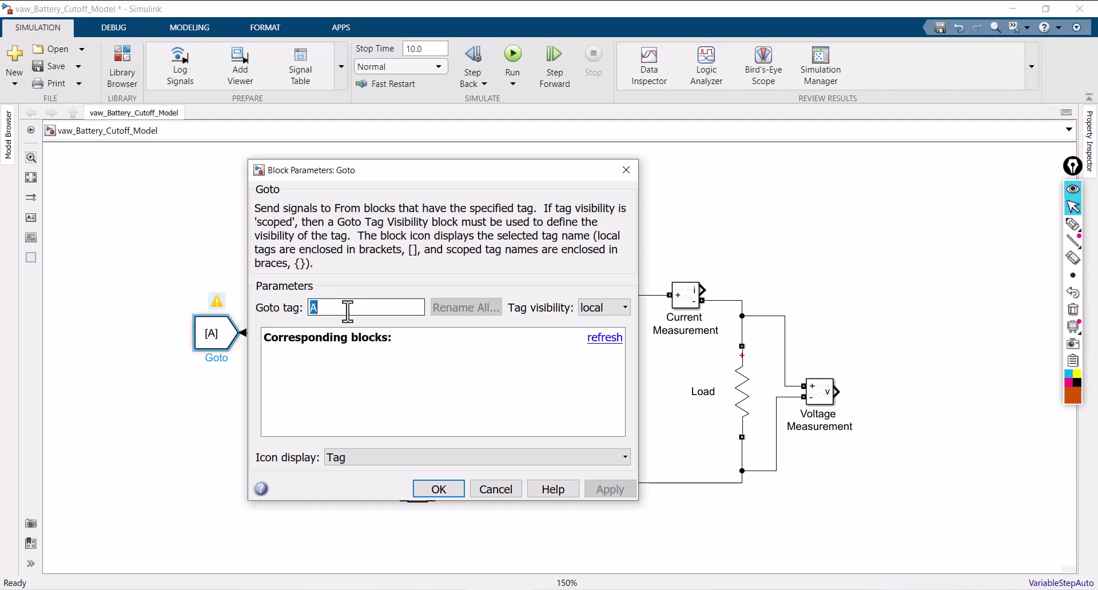
{"action": "type", "text": "soc"}
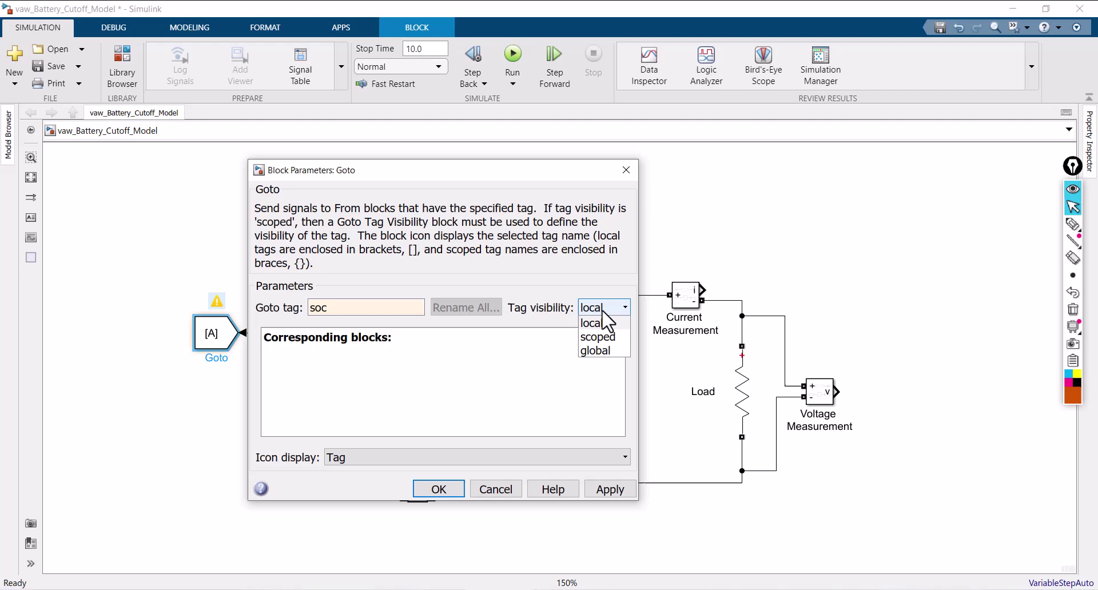
{"action": "left_click", "coordinate": [595, 351]}
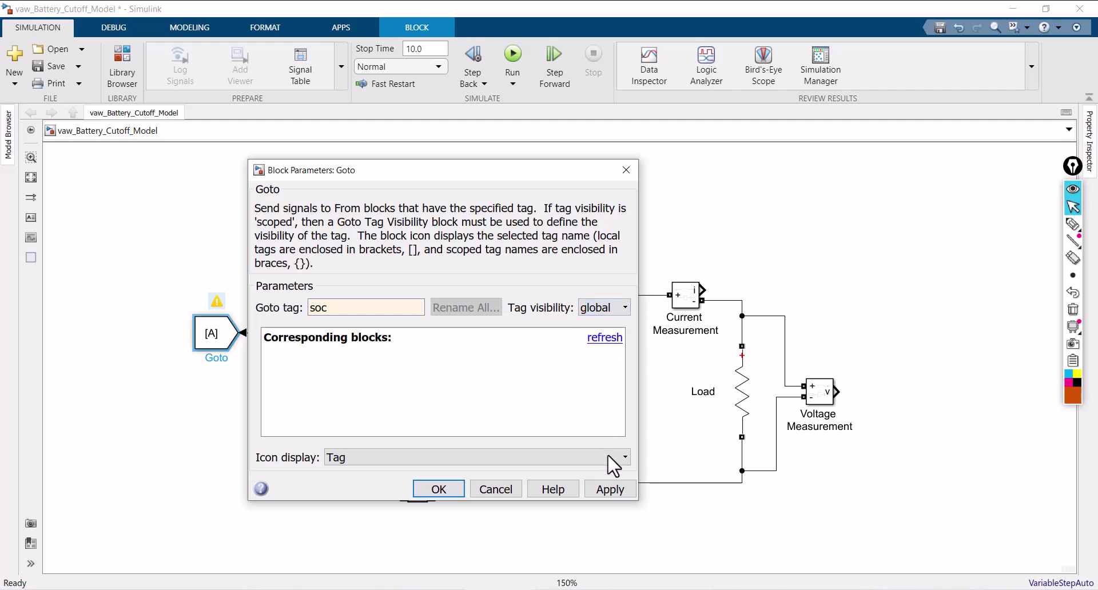
{"action": "left_click", "coordinate": [616, 491]}
{"action": "left_click", "coordinate": [438, 492]}
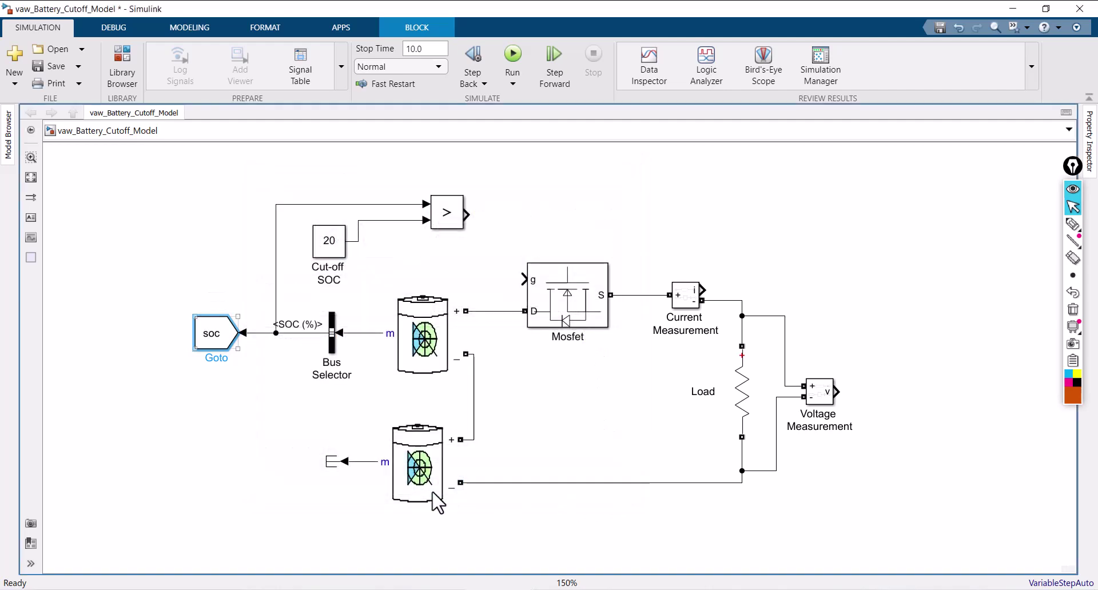
{"action": "left_click", "coordinate": [269, 455]}
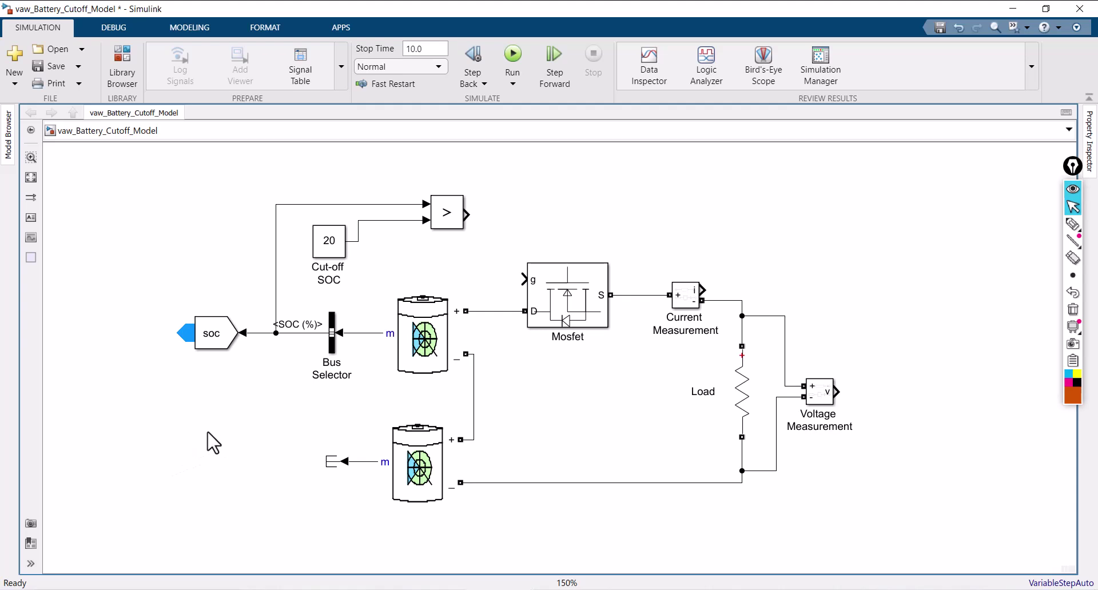
Insert a Scope and wire the Current and Voltage Measurement outputs into it.
{"action": "double_click", "coordinate": [872, 260]}
{"action": "type", "text": "scope"}
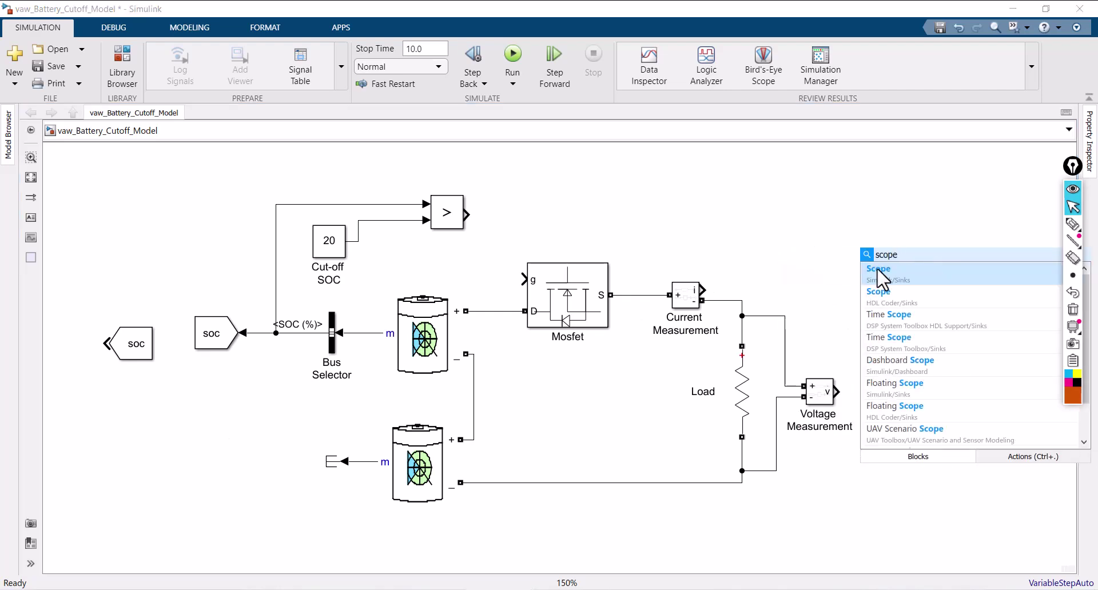
{"action": "left_click", "coordinate": [877, 266]}
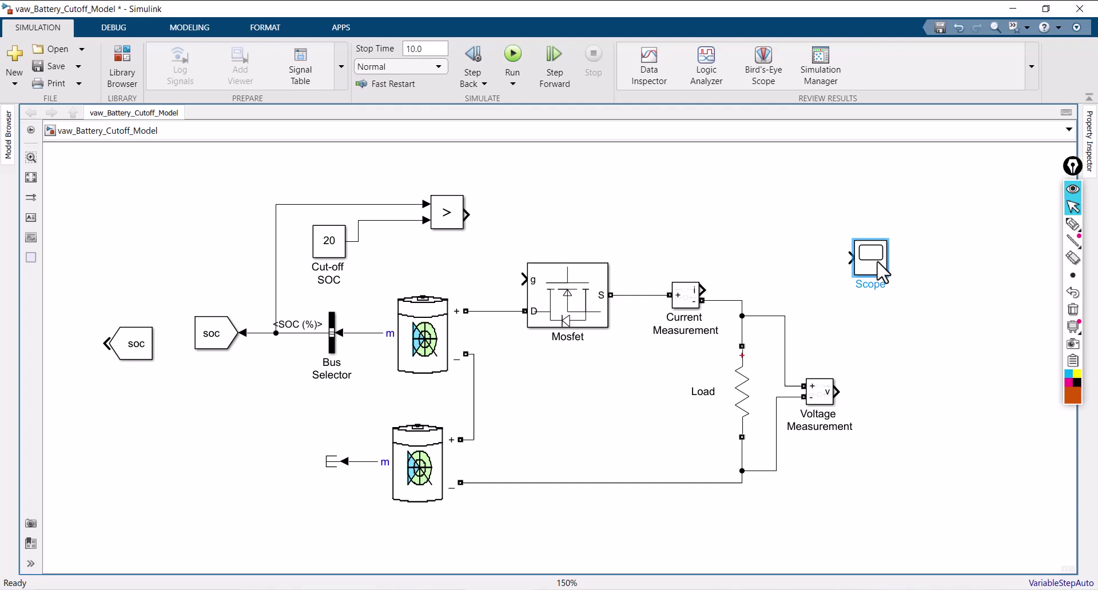
{"action": "left_click_drag", "start_coordinate": [881, 274], "coordinate": [956, 316]}
{"action": "left_click_drag", "start_coordinate": [702, 290], "coordinate": [918, 306]}
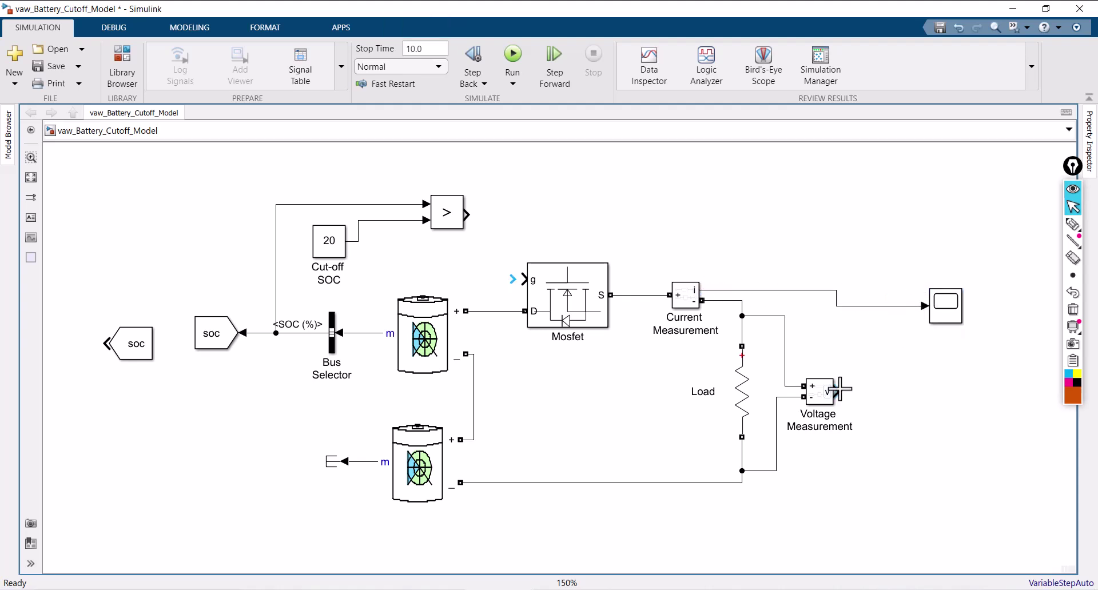
{"action": "left_click_drag", "start_coordinate": [840, 390], "coordinate": [919, 316]}
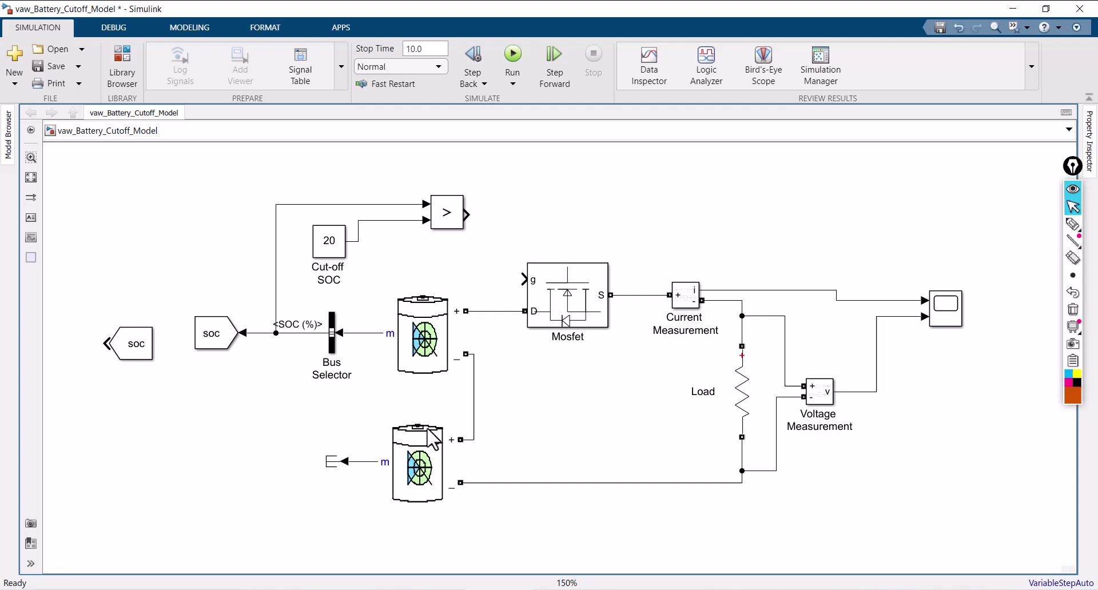
Flip the soc From block beside the Scope as its third input, then tidy lines and layout.
{"action": "left_click_drag", "start_coordinate": [152, 357], "coordinate": [950, 426]}
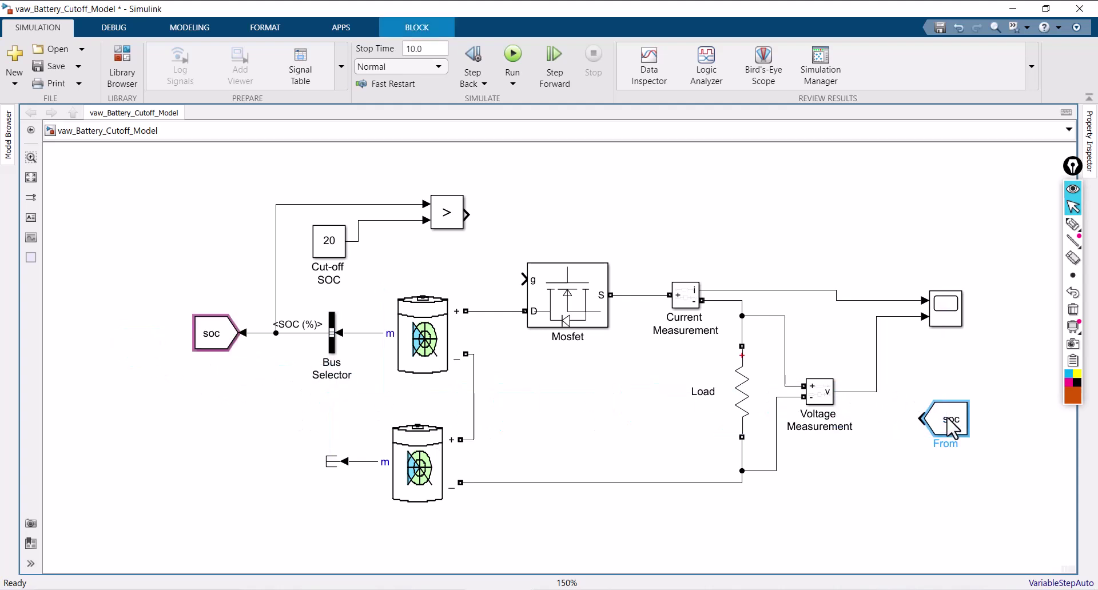
{"action": "key", "text": "ctrl+i"}
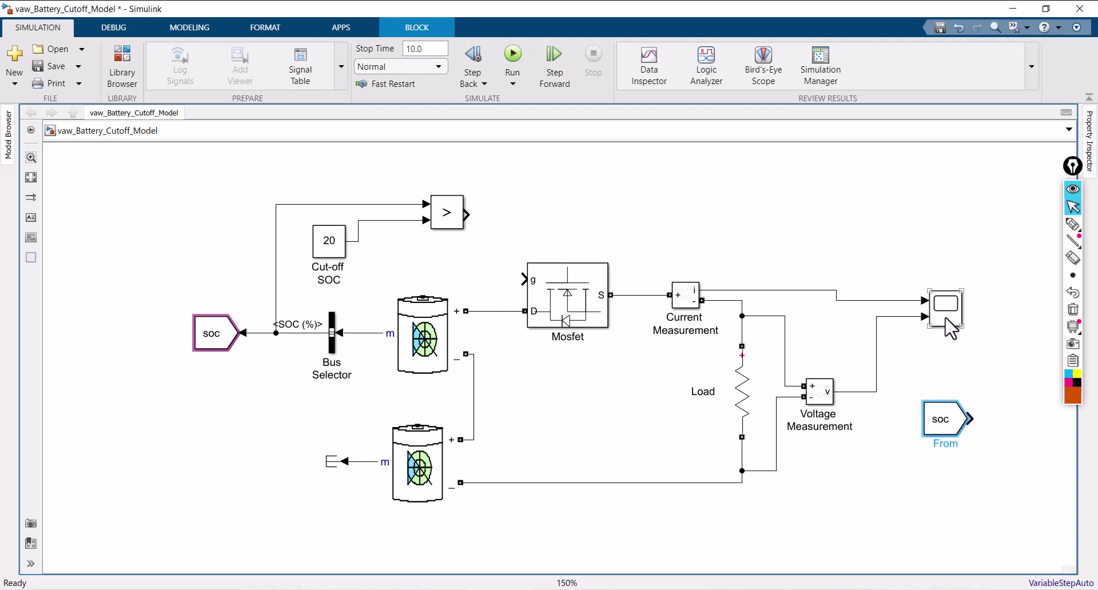
{"action": "left_click_drag", "start_coordinate": [968, 309], "coordinate": [1021, 297]}
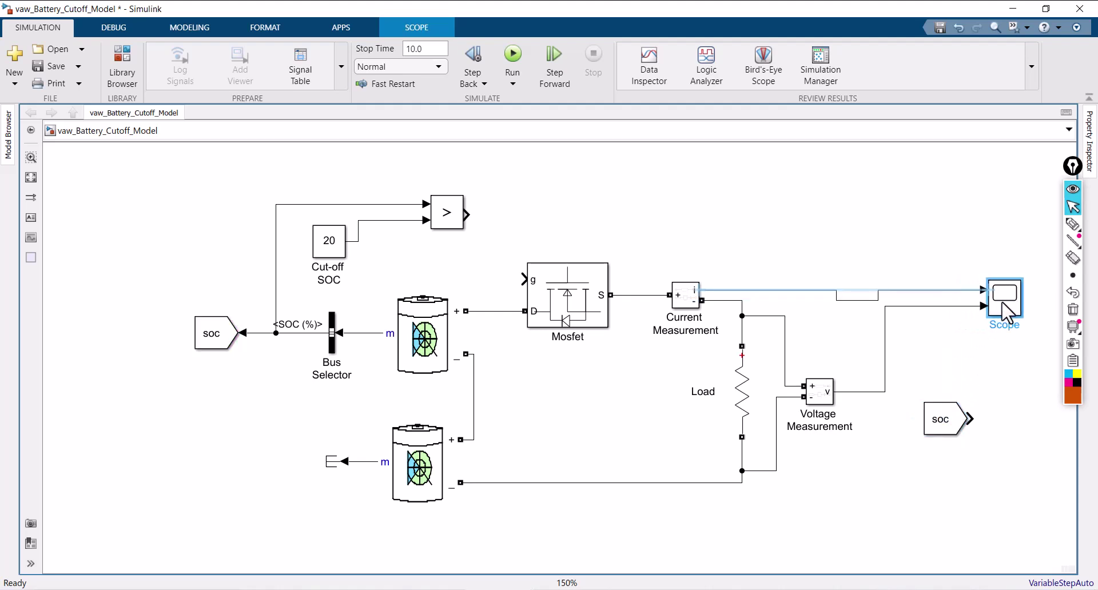
{"action": "left_click", "coordinate": [862, 299]}
{"action": "left_click_drag", "start_coordinate": [862, 302], "coordinate": [863, 298]}
{"action": "mouse_move", "coordinate": [940, 433]}
{"action": "left_mouse_down"}
{"action": "mouse_move", "coordinate": [917, 346]}
{"action": "mouse_move", "coordinate": [994, 308]}
{"action": "left_mouse_up"}
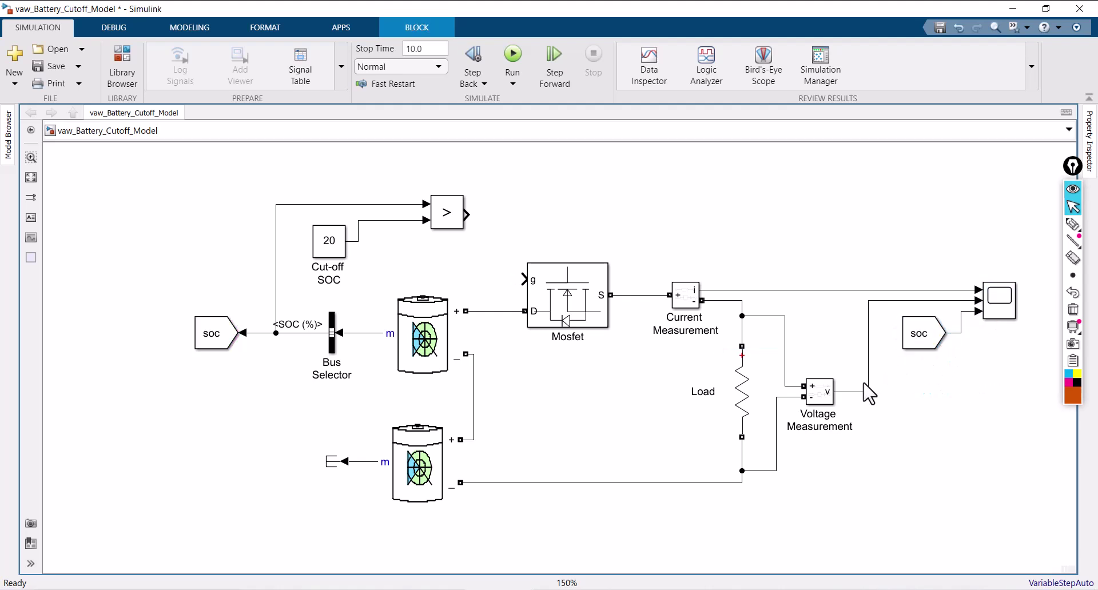
{"action": "left_click_drag", "start_coordinate": [868, 373], "coordinate": [847, 371]}
{"action": "left_click_drag", "start_coordinate": [921, 336], "coordinate": [877, 339]}
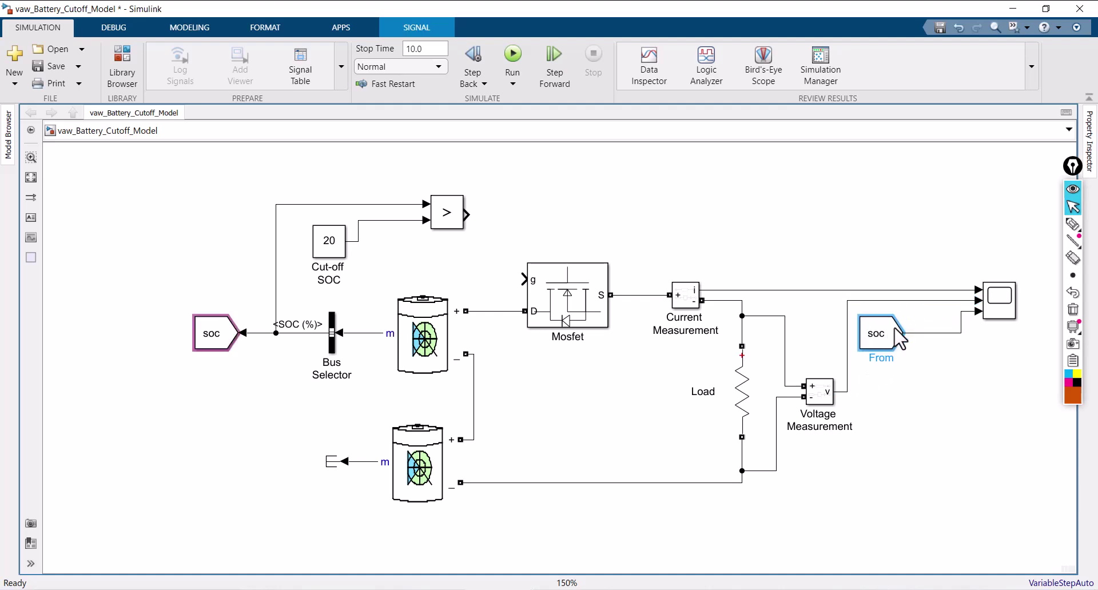
{"action": "left_click_drag", "start_coordinate": [1007, 320], "coordinate": [971, 348]}
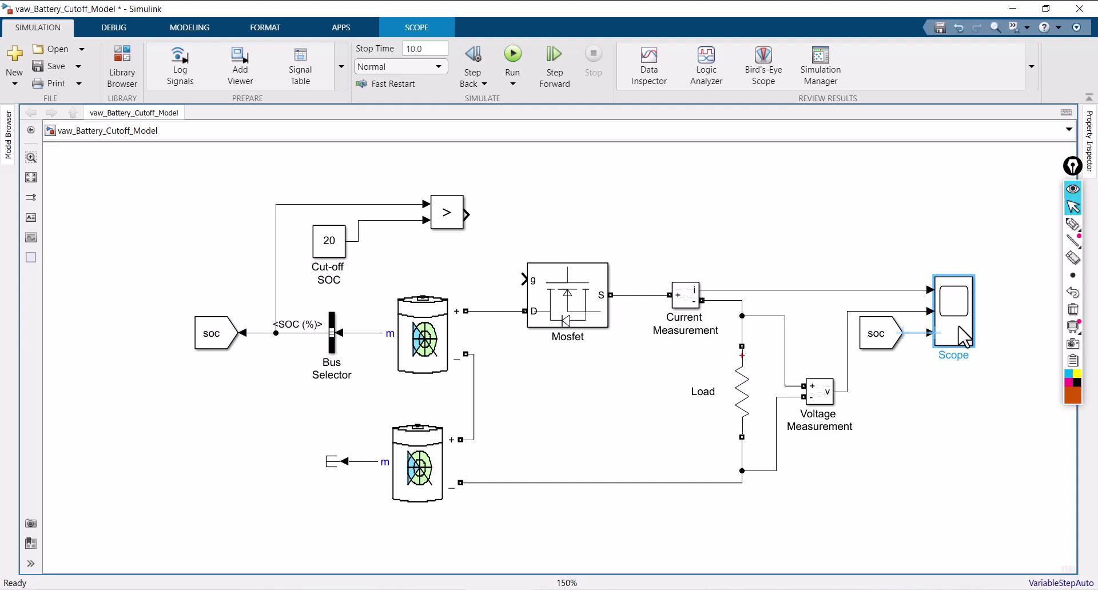
{"action": "left_click", "coordinate": [892, 332]}
{"action": "left_click", "coordinate": [950, 361]}
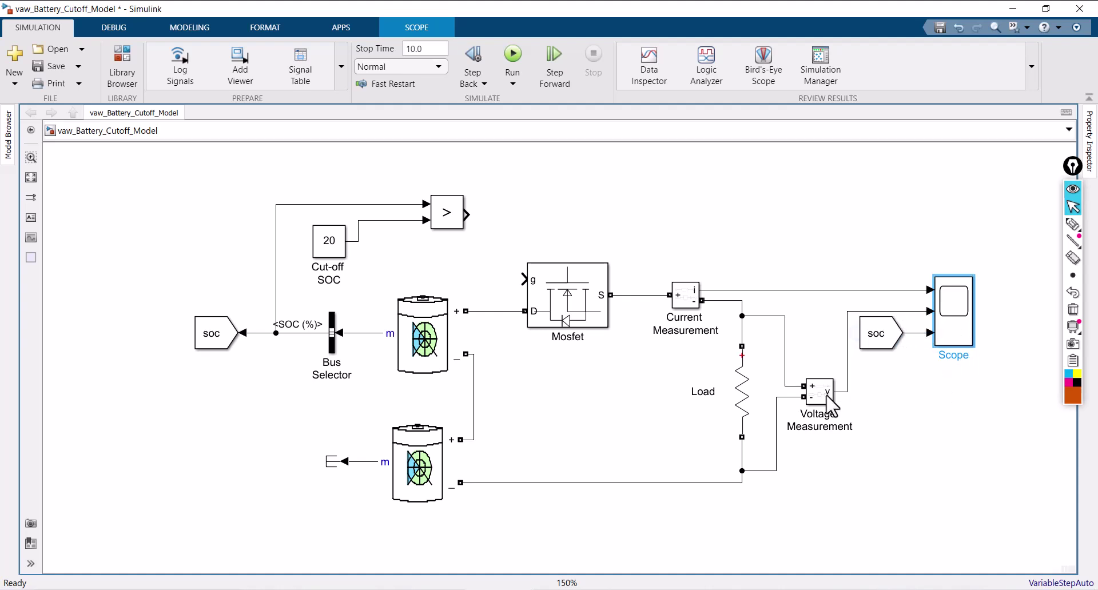
{"action": "left_click_drag", "start_coordinate": [571, 304], "coordinate": [555, 304]}
Move the greater-than comparison block slightly left.
{"action": "left_click", "coordinate": [447, 217]}
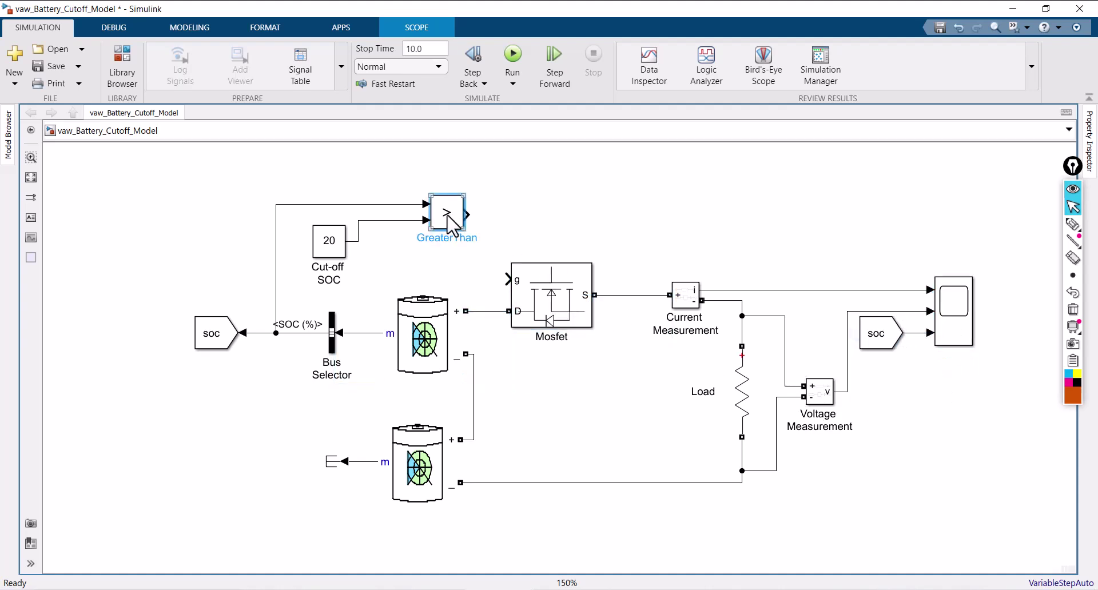
{"action": "left_click_drag", "start_coordinate": [448, 217], "coordinate": [416, 215]}
{"action": "left_click", "coordinate": [513, 216]}
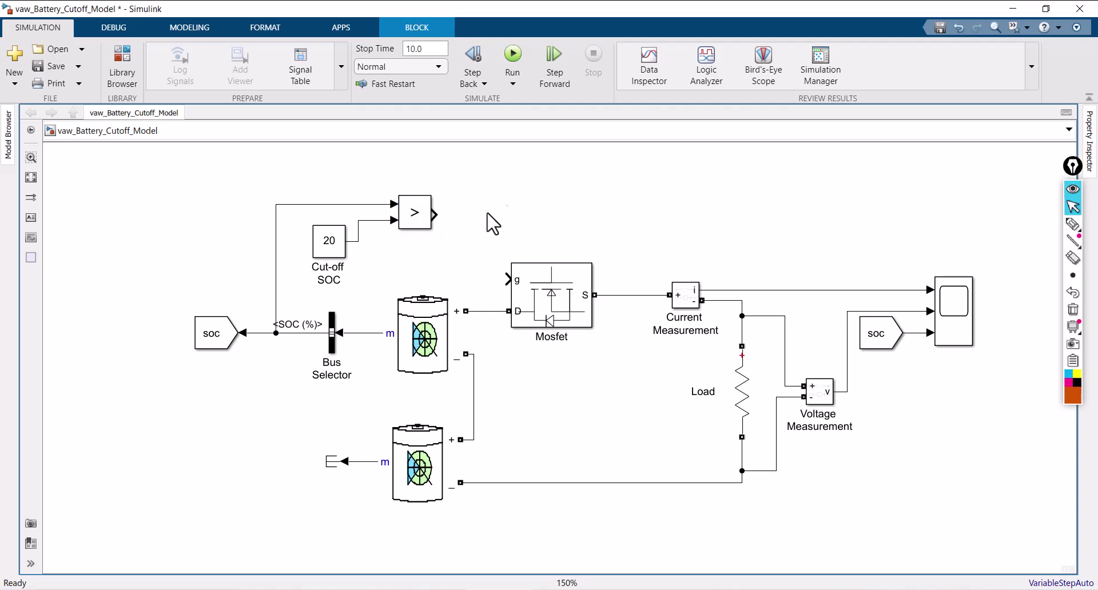
{"action": "left_click", "coordinate": [382, 308]}
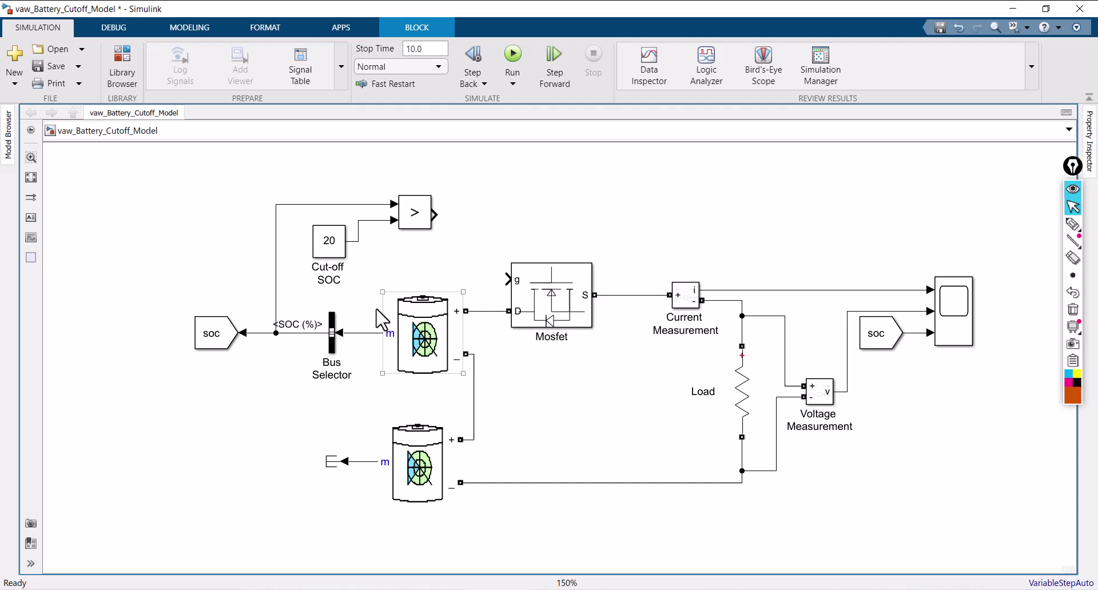
{"action": "left_click", "coordinate": [578, 309]}
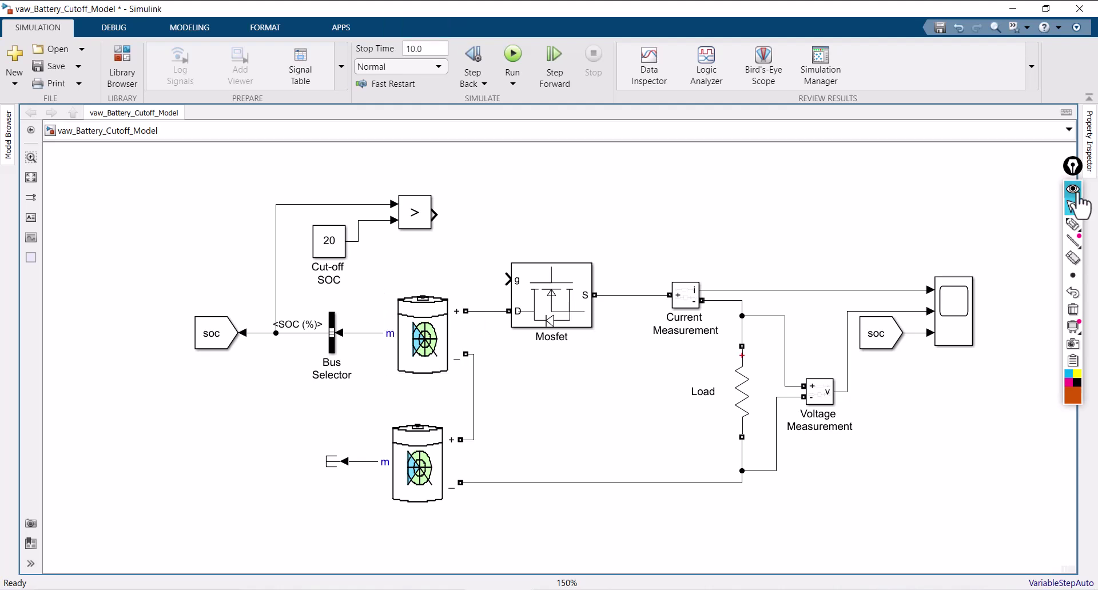
Write an ON/off note over the Mosfet with the annotation pen, then erase it.
{"action": "left_click", "coordinate": [1073, 224]}
{"action": "mouse_move", "coordinate": [534, 219]}
{"action": "left_mouse_down"}
{"action": "mouse_move", "coordinate": [556, 255]}
{"action": "mouse_move", "coordinate": [562, 222]}
{"action": "mouse_move", "coordinate": [583, 203]}
{"action": "left_mouse_up"}
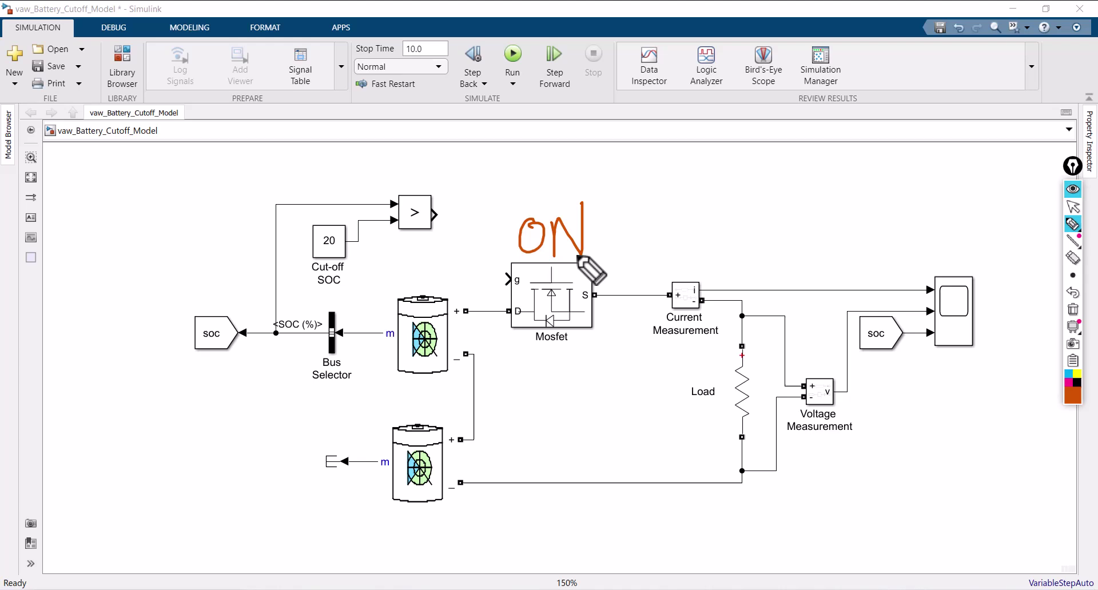
{"action": "left_click_drag", "start_coordinate": [603, 184], "coordinate": [582, 298]}
{"action": "left_click_drag", "start_coordinate": [608, 234], "coordinate": [605, 235]}
{"action": "mouse_move", "coordinate": [639, 216]}
{"action": "left_mouse_down"}
{"action": "mouse_move", "coordinate": [625, 256]}
{"action": "mouse_move", "coordinate": [656, 258]}
{"action": "left_mouse_up"}
{"action": "left_click", "coordinate": [1073, 309]}
{"action": "left_click", "coordinate": [1073, 206]}
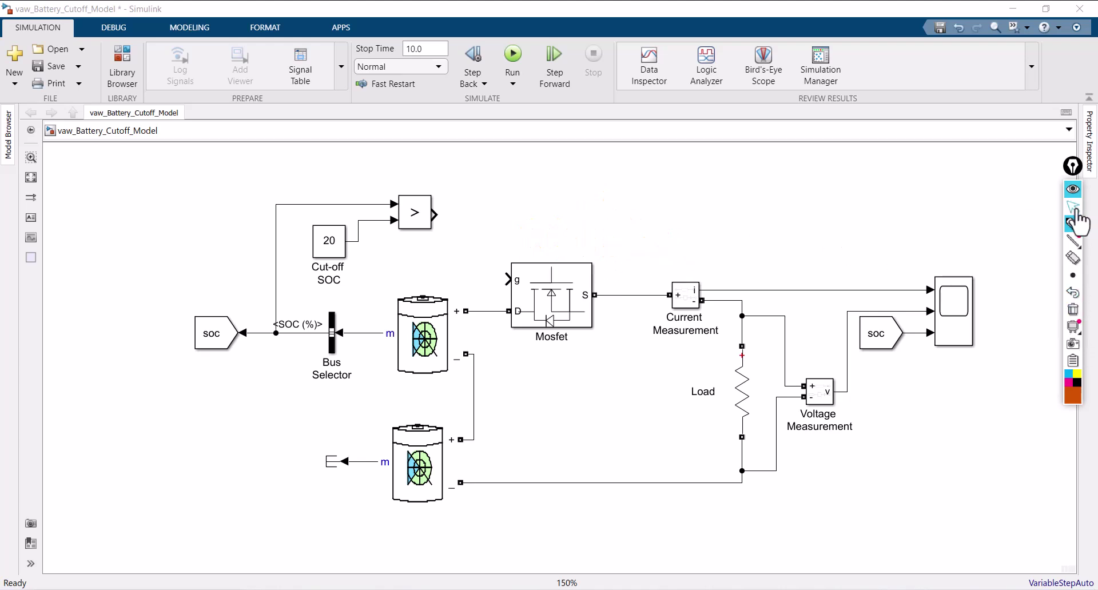
Connect the comparator output to the Mosfet g port and align Battery1 with its terminator.
{"action": "mouse_move", "coordinate": [434, 215]}
{"action": "left_mouse_down"}
{"action": "mouse_move", "coordinate": [514, 280]}
{"action": "mouse_move", "coordinate": [572, 301]}
{"action": "mouse_move", "coordinate": [559, 302]}
{"action": "left_mouse_up"}
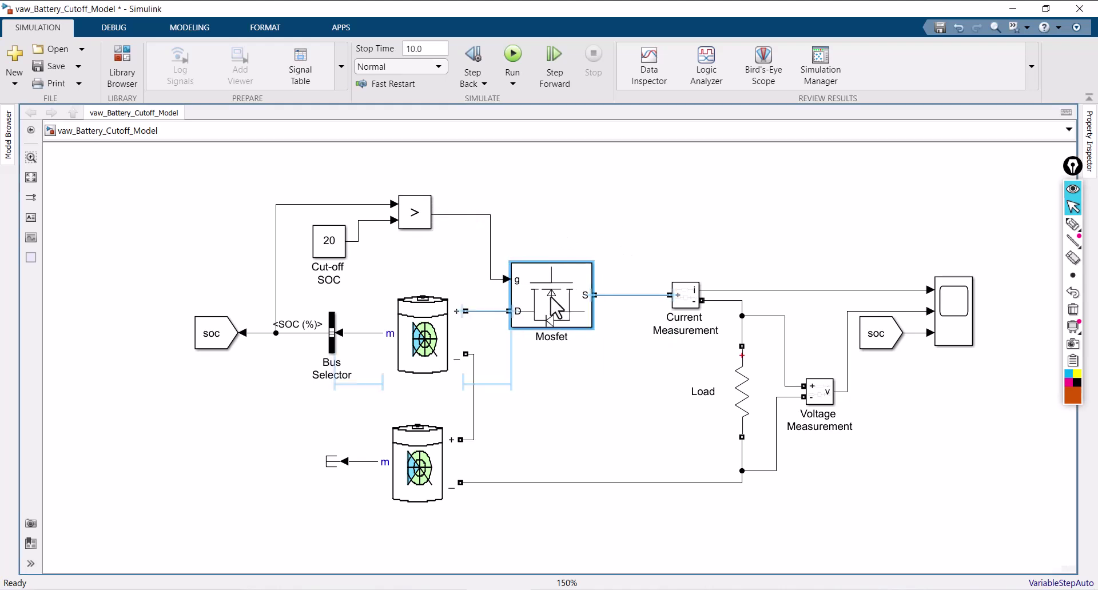
{"action": "left_click", "coordinate": [425, 476]}
{"action": "left_click_drag", "start_coordinate": [425, 476], "coordinate": [414, 463]}
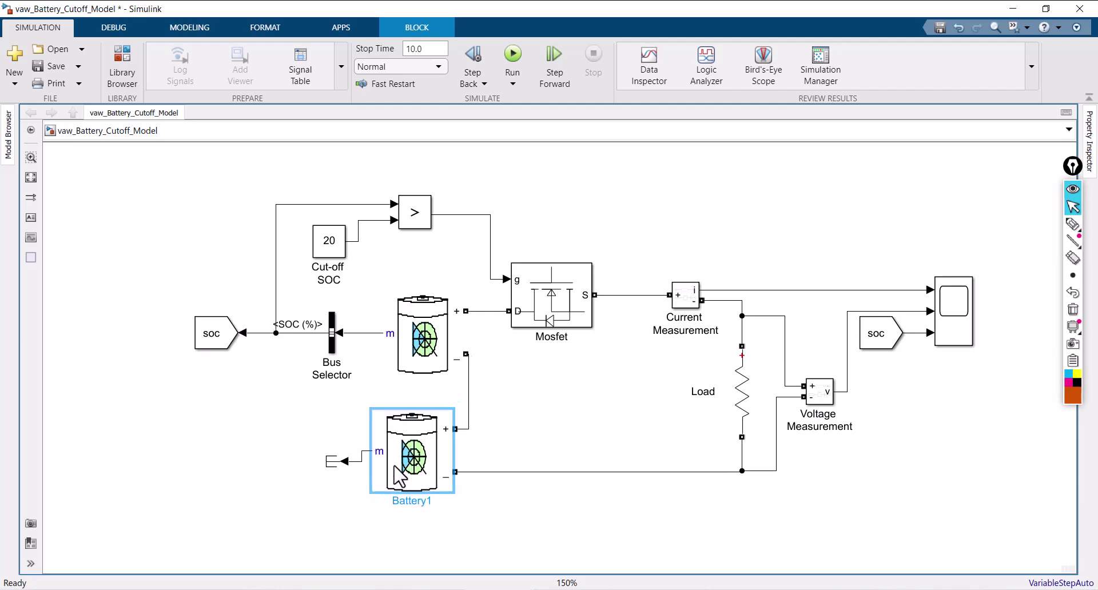
{"action": "left_click_drag", "start_coordinate": [325, 461], "coordinate": [320, 451]}
{"action": "left_click", "coordinate": [680, 219]}
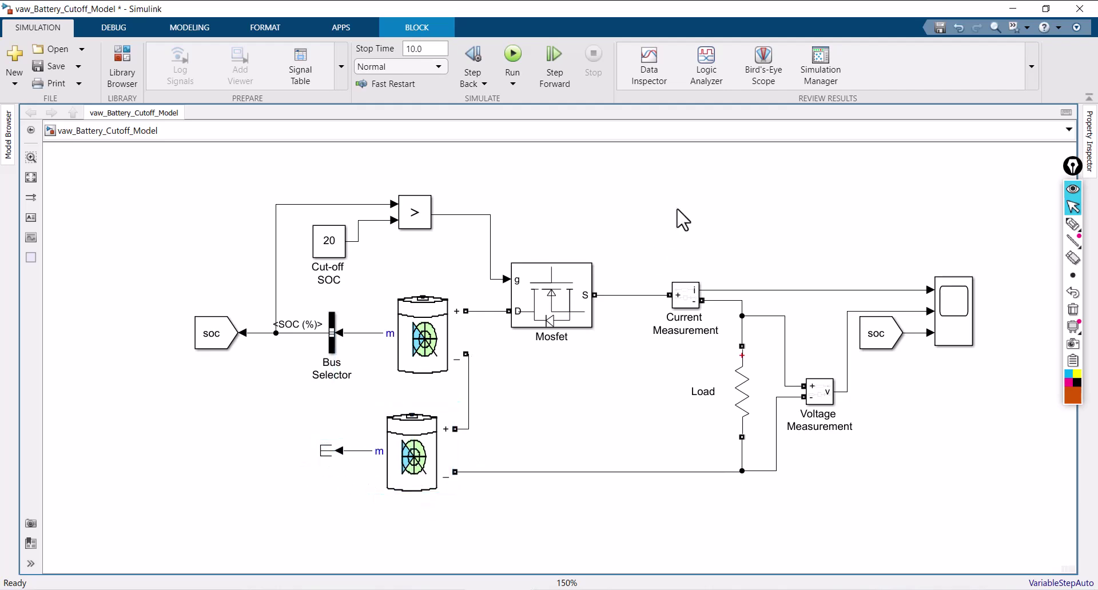
Insert a Continuous powergui block at the diagram's upper right.
{"action": "scroll", "coordinate": [679, 217], "scroll_direction": "up", "scroll_amount": 2}
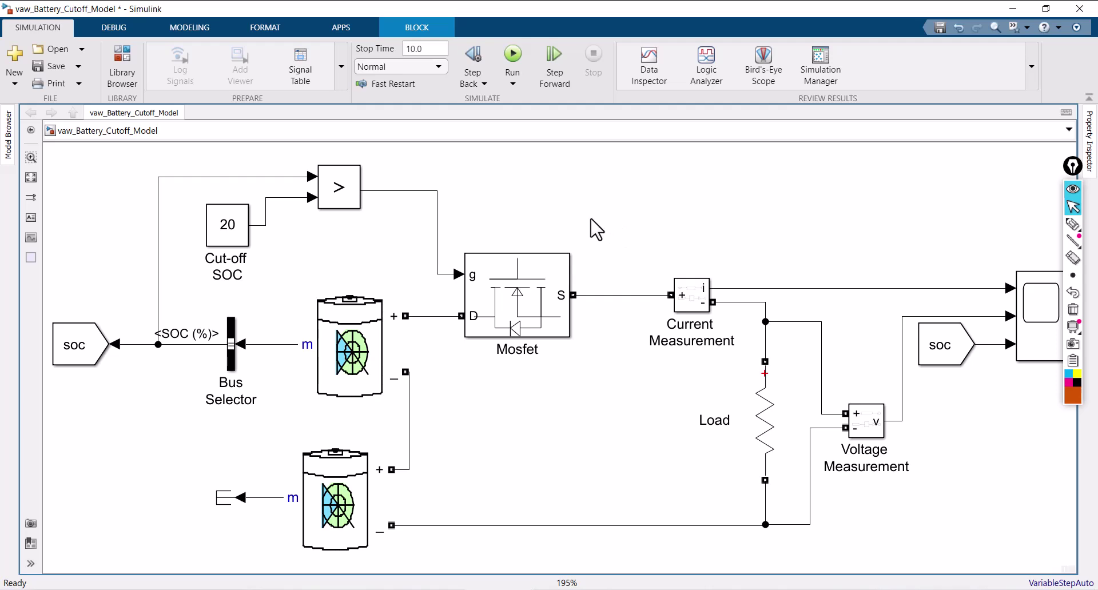
{"action": "double_click", "coordinate": [602, 207]}
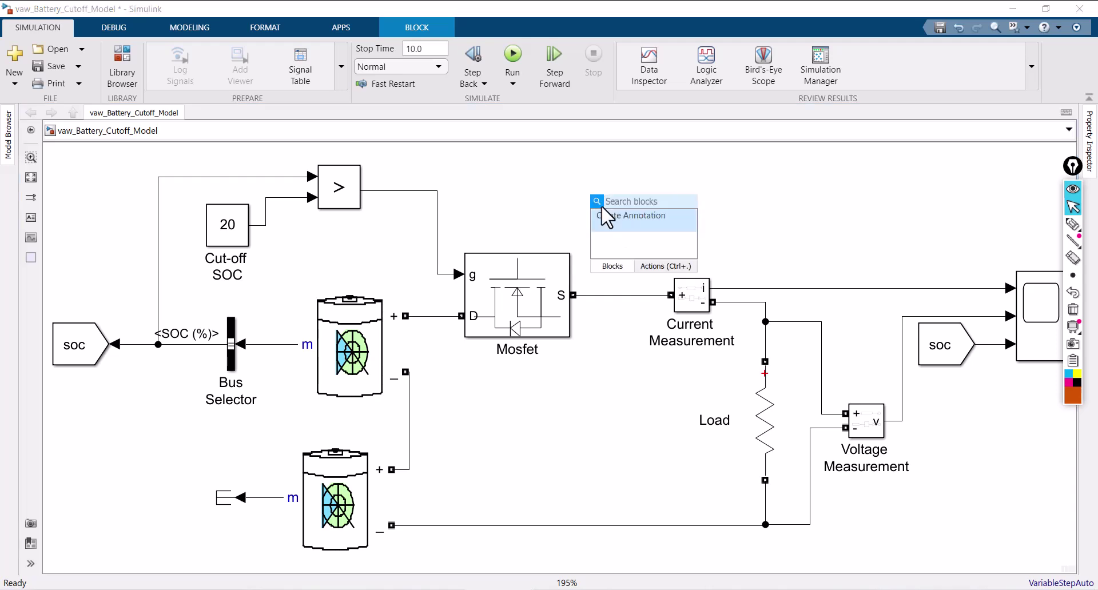
{"action": "type", "text": "power"}
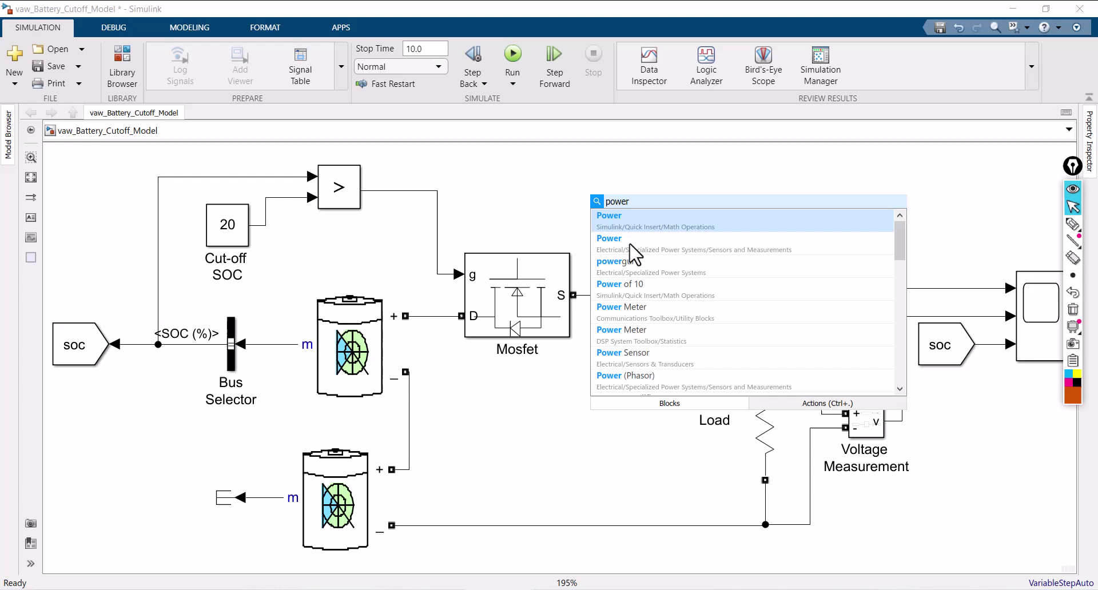
{"action": "left_click", "coordinate": [631, 271]}
{"action": "left_click_drag", "start_coordinate": [633, 247], "coordinate": [701, 215]}
Review the Load resistor and Battery parameters without changing them.
{"action": "double_click", "coordinate": [765, 440]}
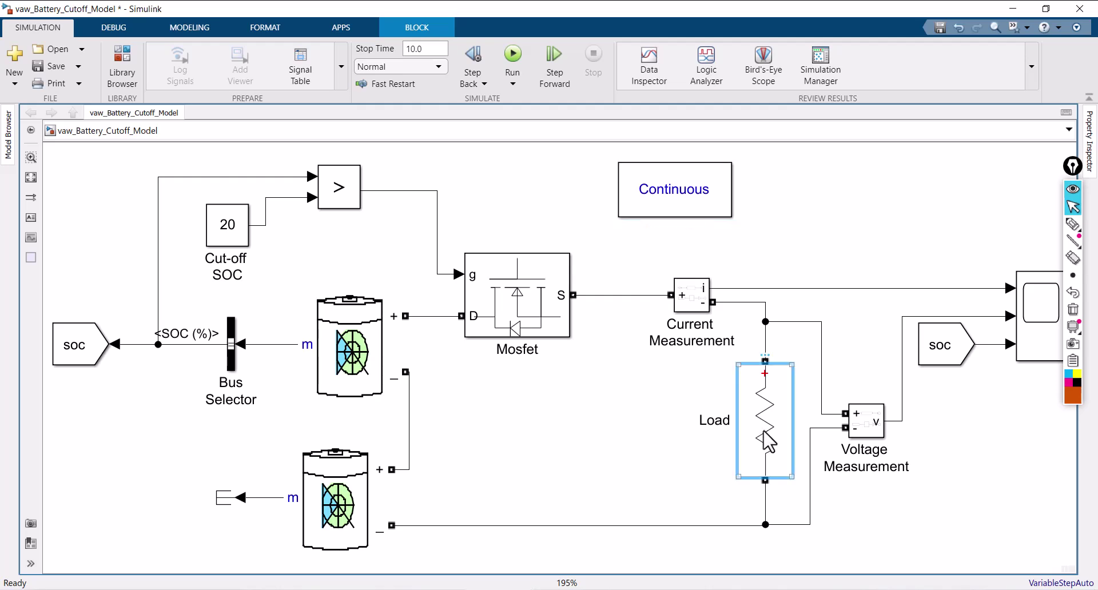
{"action": "left_click", "coordinate": [718, 296]}
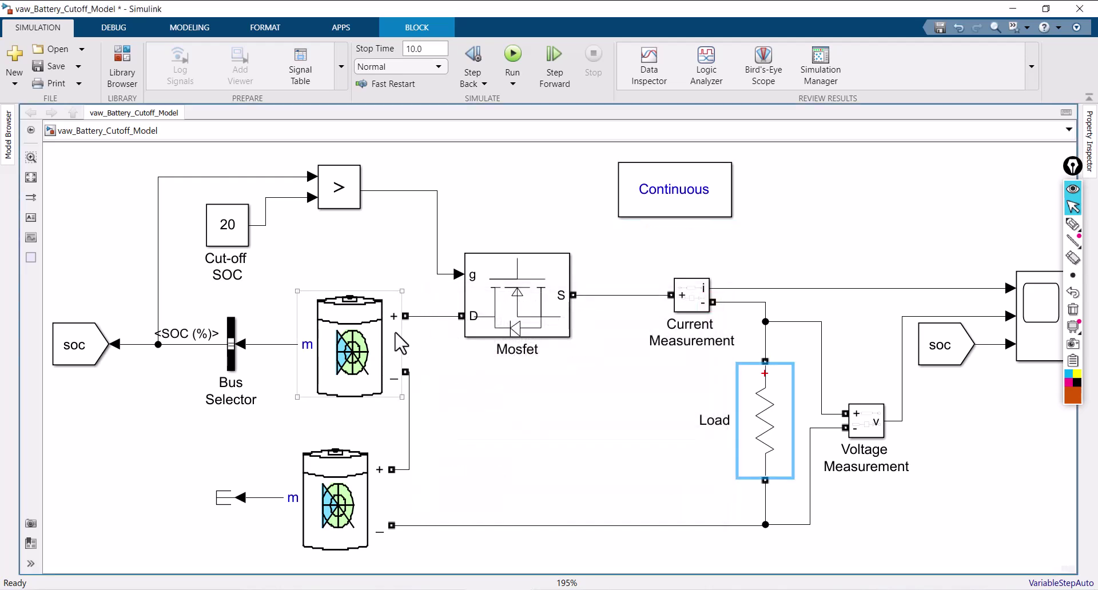
{"action": "left_click", "coordinate": [367, 342]}
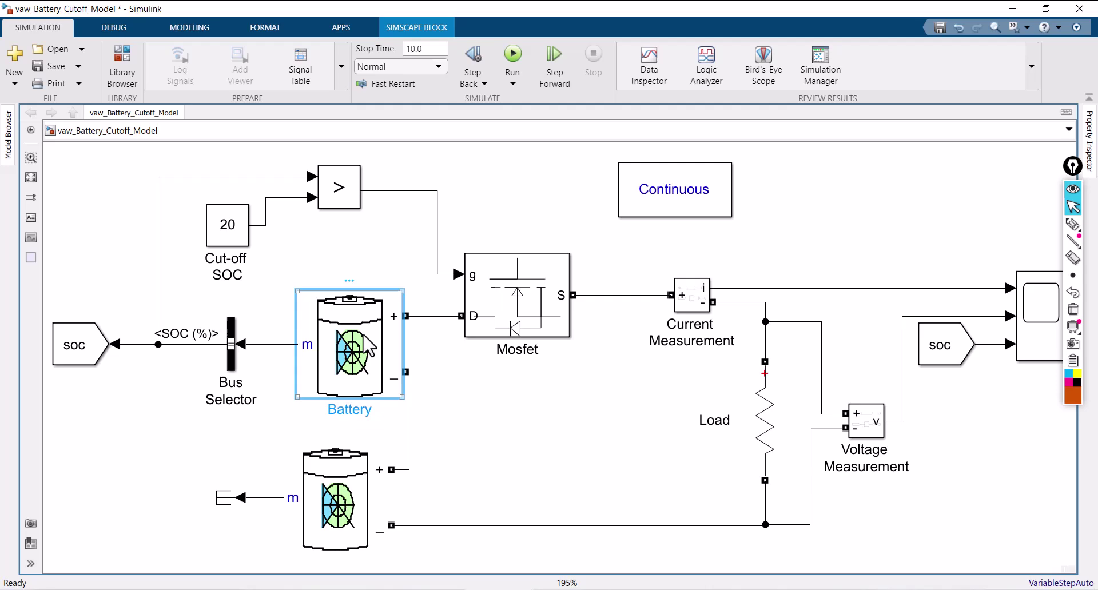
{"action": "double_click", "coordinate": [366, 343]}
{"action": "left_click", "coordinate": [585, 521]}
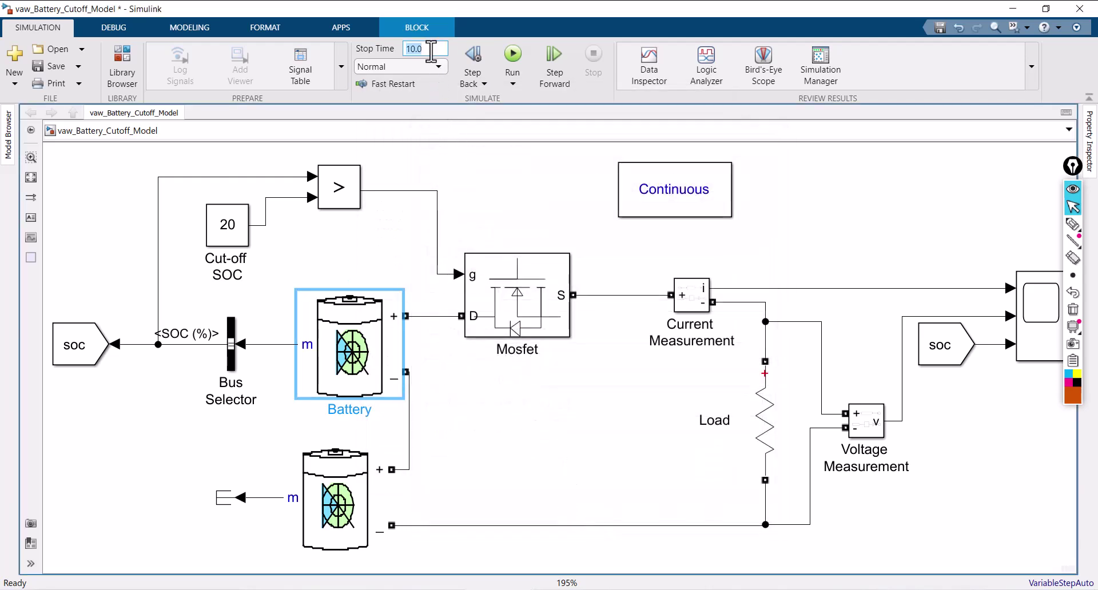
Set the simulation stop time to 5000 s and save the model.
{"action": "type", "text": "000"}
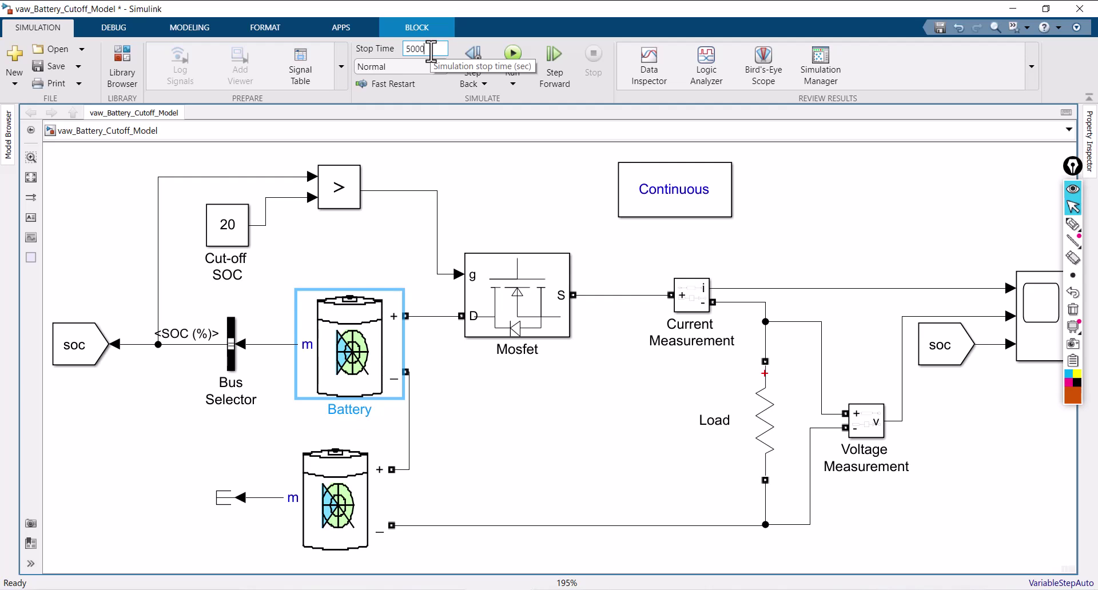
{"action": "left_click", "coordinate": [486, 175]}
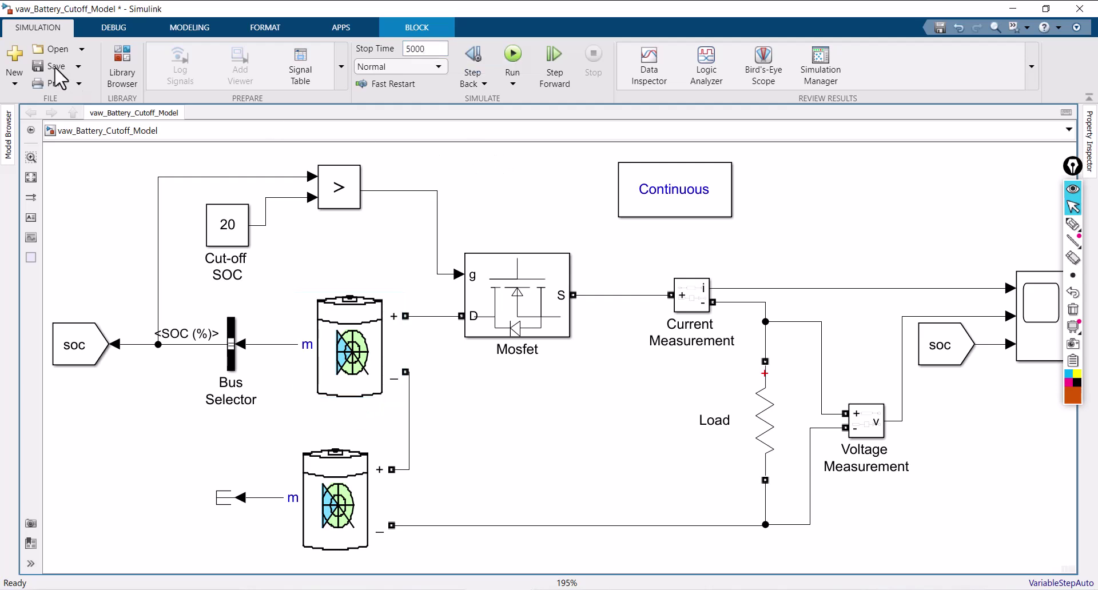
{"action": "left_click", "coordinate": [1030, 344]}
{"action": "key", "text": "ctrl+s"}
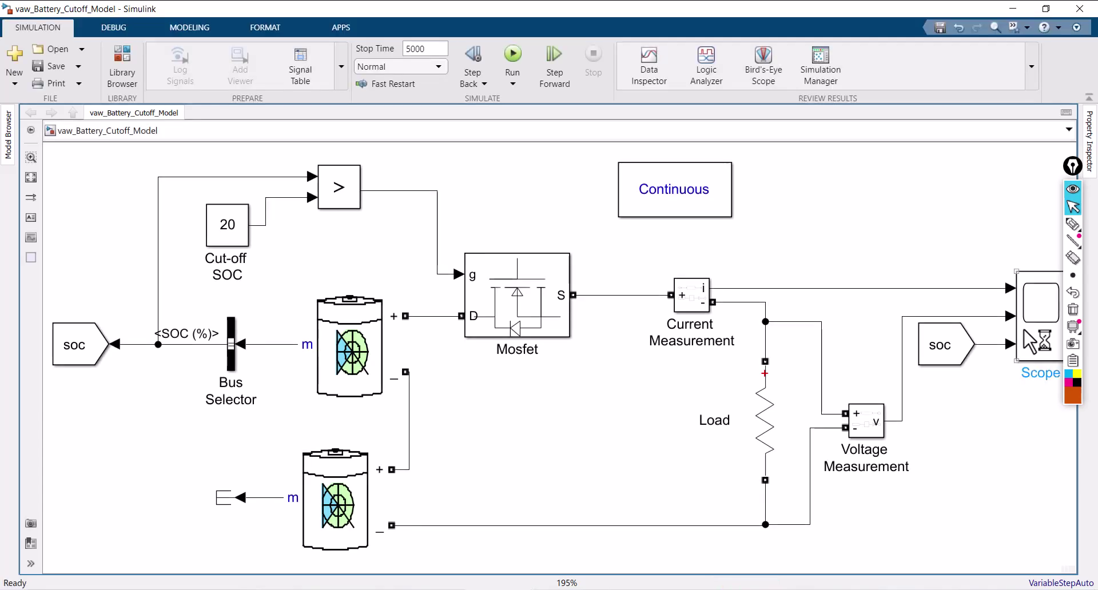
In the Scope style settings, make the axes background white and axes lines black.
{"action": "left_click", "coordinate": [1031, 341]}
{"action": "double_click", "coordinate": [1031, 341]}
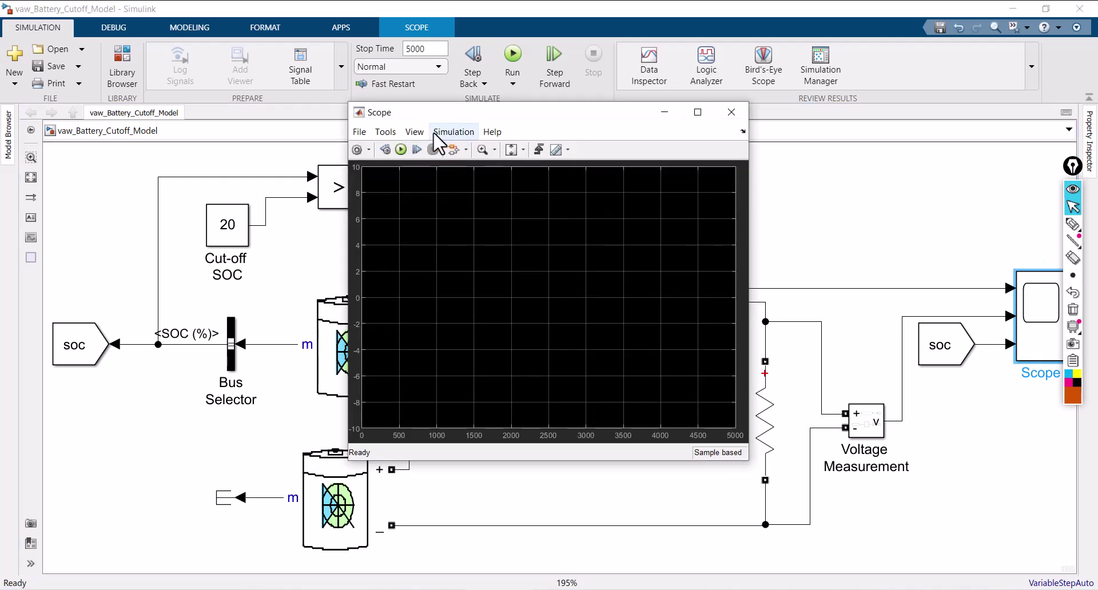
{"action": "left_click", "coordinate": [414, 131]}
{"action": "left_click", "coordinate": [432, 176]}
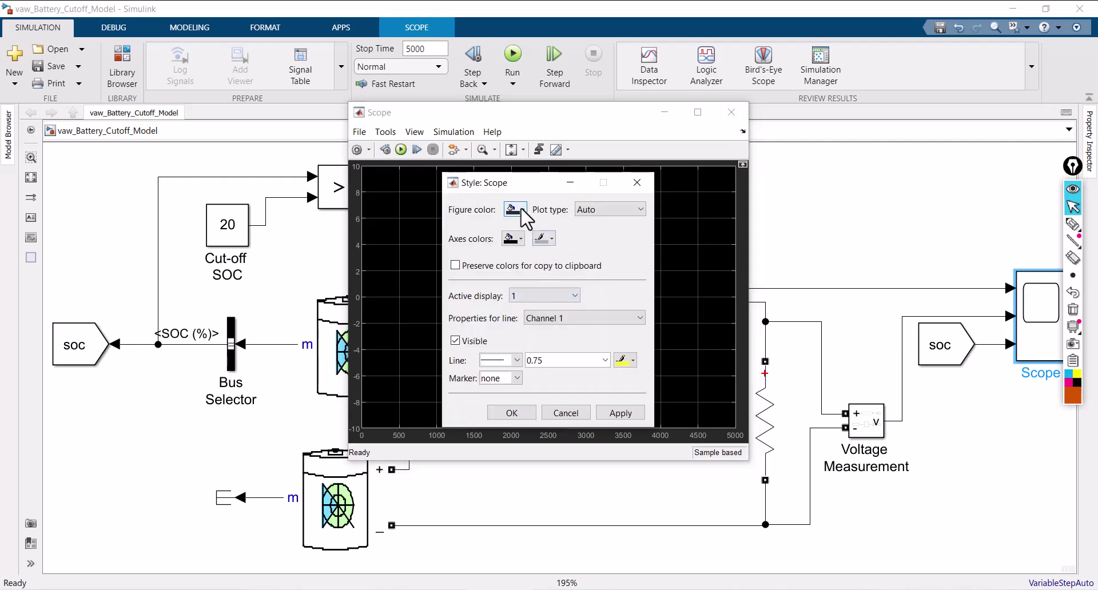
{"action": "left_click", "coordinate": [516, 210]}
{"action": "left_click", "coordinate": [526, 243]}
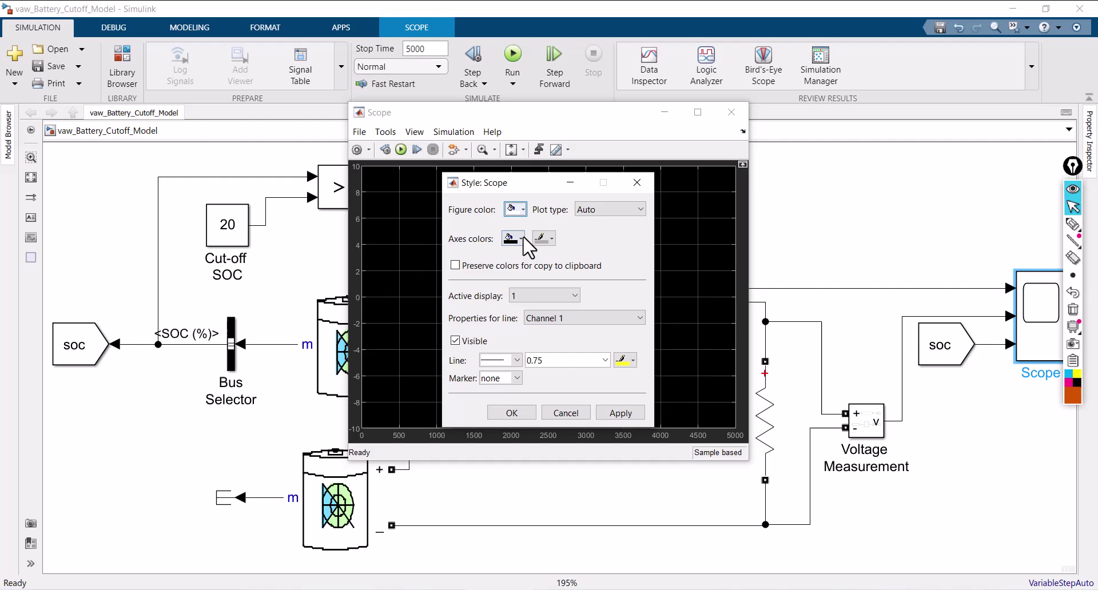
{"action": "left_click", "coordinate": [518, 239]}
{"action": "left_click", "coordinate": [527, 257]}
{"action": "left_click", "coordinate": [544, 239]}
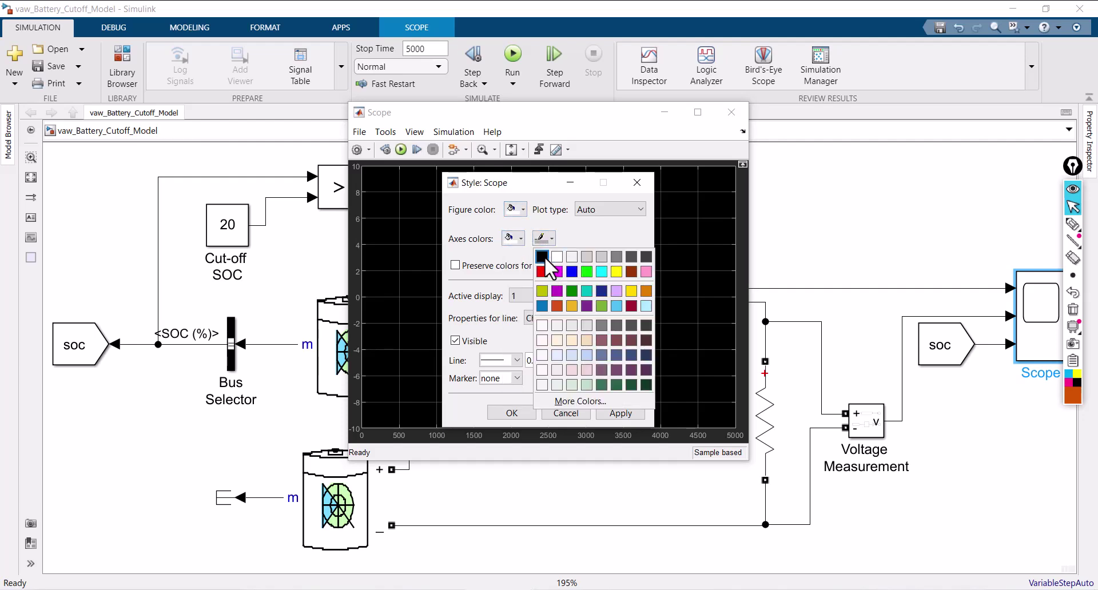
{"action": "left_click", "coordinate": [542, 257]}
Give Channel 1 a black line of width 3.0 and apply.
{"action": "left_click", "coordinate": [572, 319]}
{"action": "left_click", "coordinate": [574, 319]}
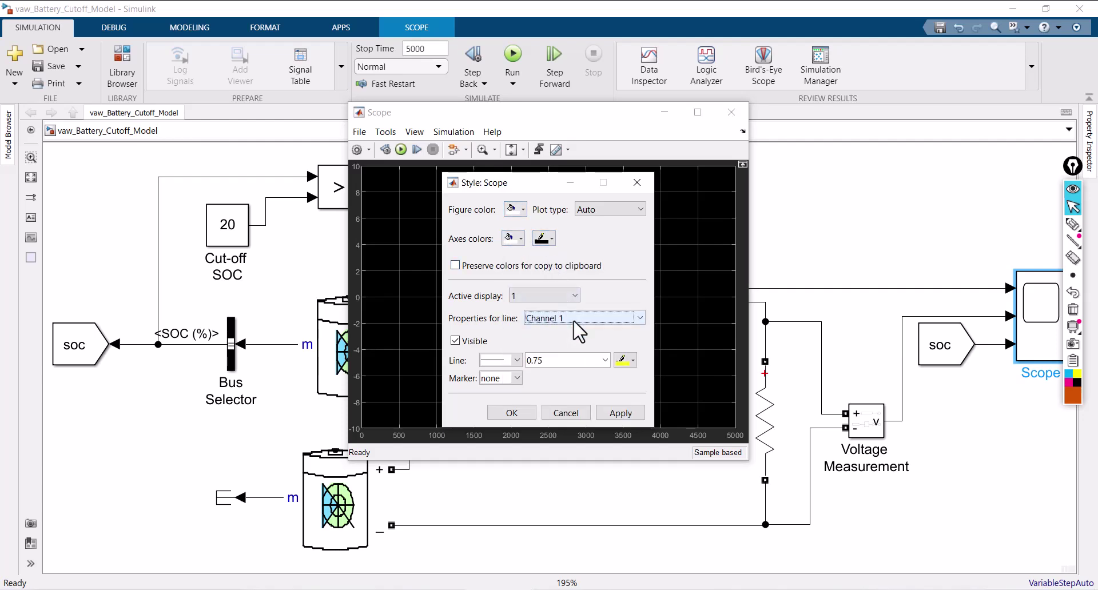
{"action": "left_click", "coordinate": [573, 319]}
{"action": "left_click", "coordinate": [573, 321]}
{"action": "left_click", "coordinate": [605, 360]}
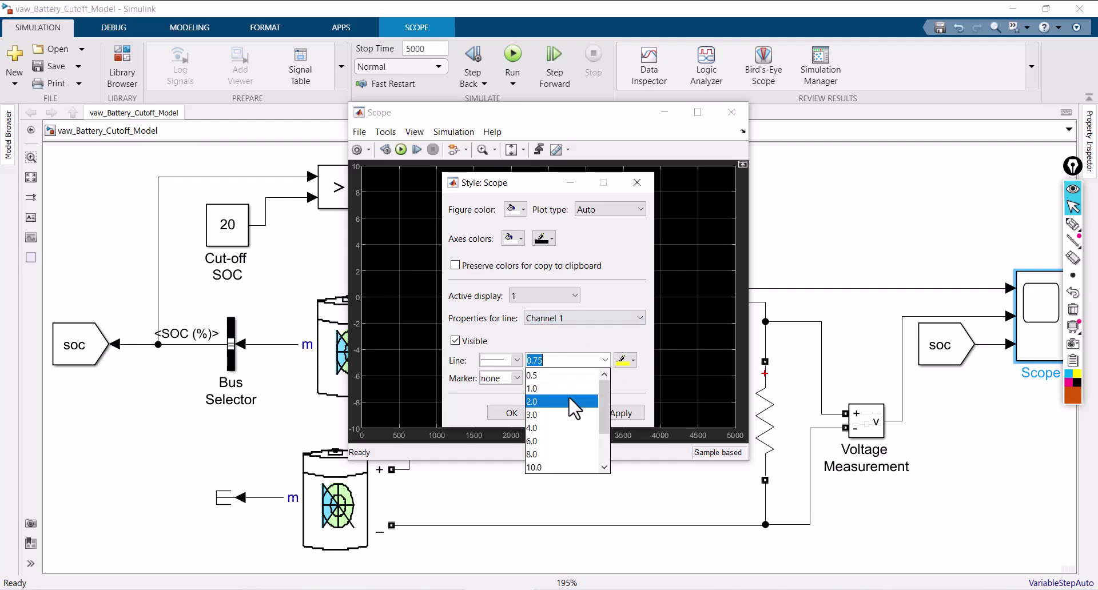
{"action": "left_click", "coordinate": [561, 410]}
{"action": "left_click", "coordinate": [632, 361]}
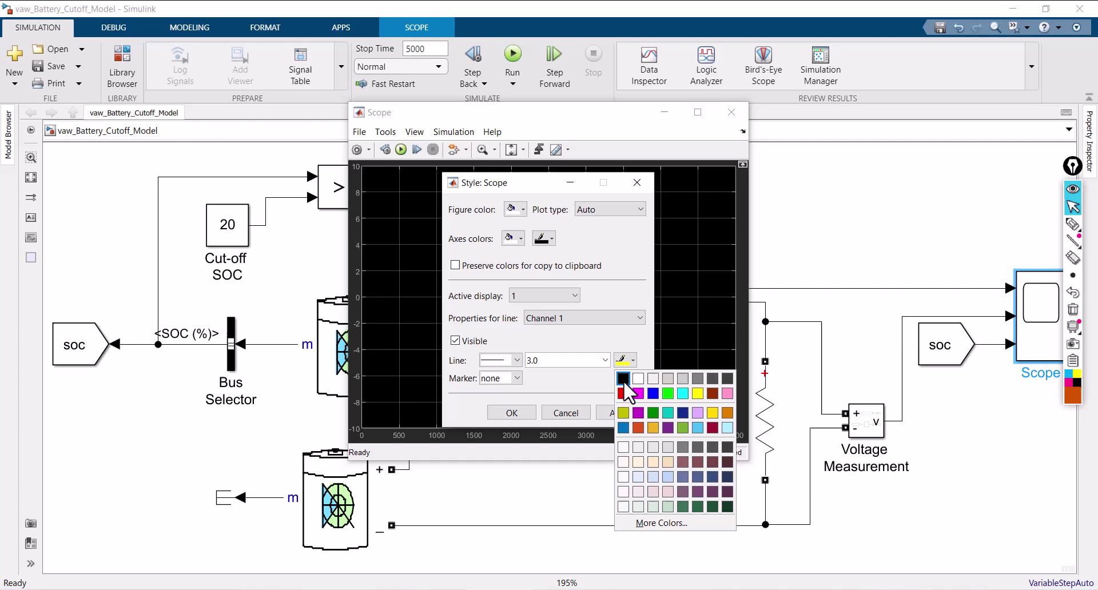
{"action": "left_click", "coordinate": [623, 378]}
{"action": "left_click", "coordinate": [619, 413]}
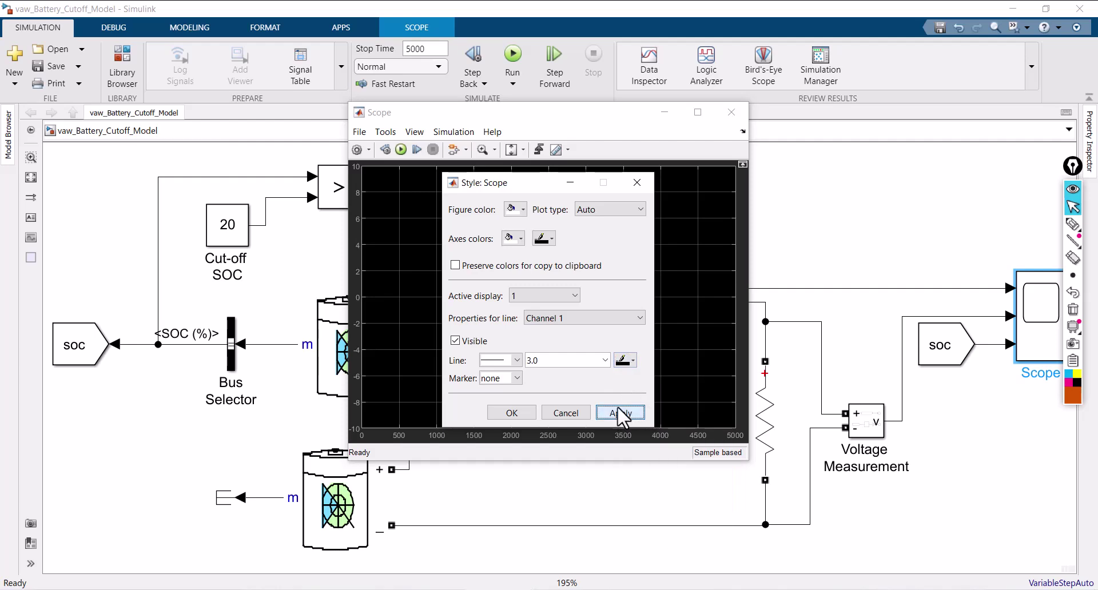
Give Channel 2 a red line of width 3.0 and apply.
{"action": "left_click", "coordinate": [592, 318]}
{"action": "left_click", "coordinate": [592, 342]}
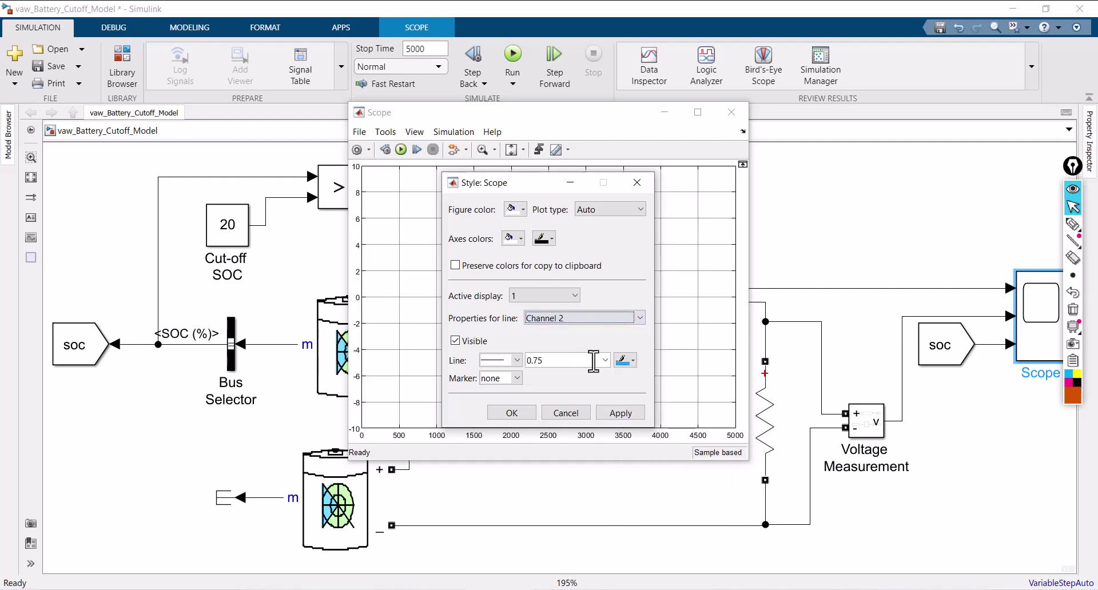
{"action": "left_click", "coordinate": [605, 360]}
{"action": "left_click", "coordinate": [554, 410]}
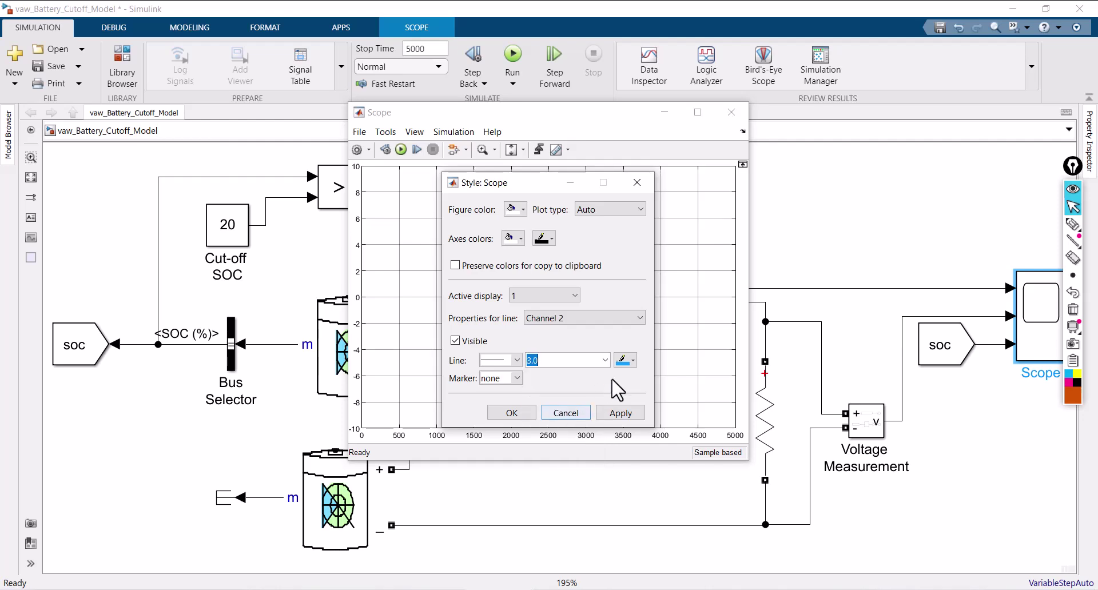
{"action": "left_click", "coordinate": [625, 360]}
{"action": "left_click", "coordinate": [631, 400]}
{"action": "left_click", "coordinate": [621, 413]}
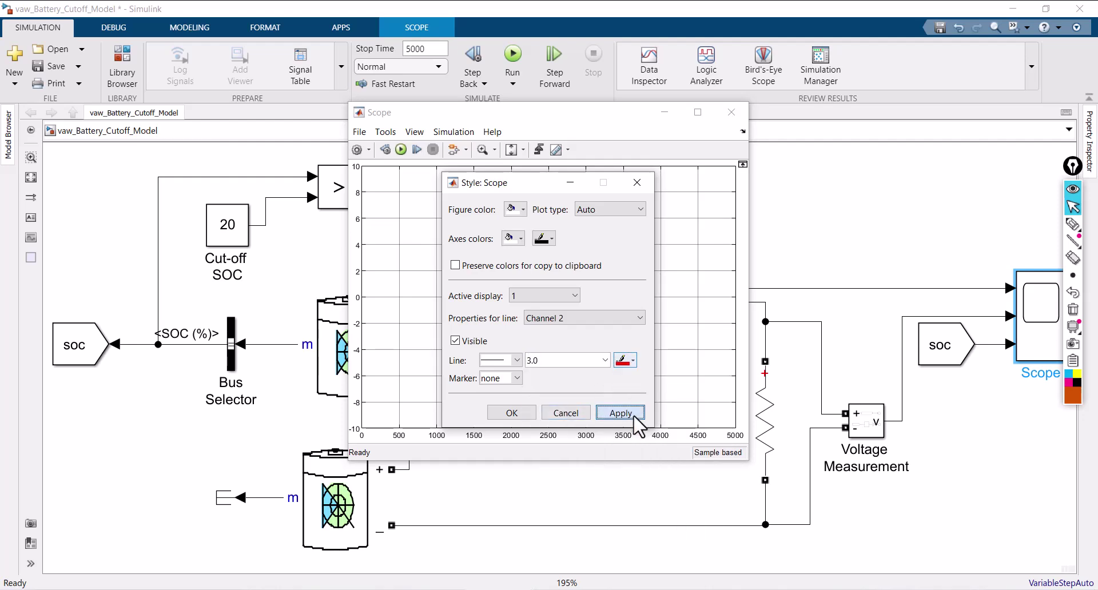
Give Channel 3 a blue line of width 3.0 and apply.
{"action": "left_click", "coordinate": [586, 319]}
{"action": "left_click", "coordinate": [572, 354]}
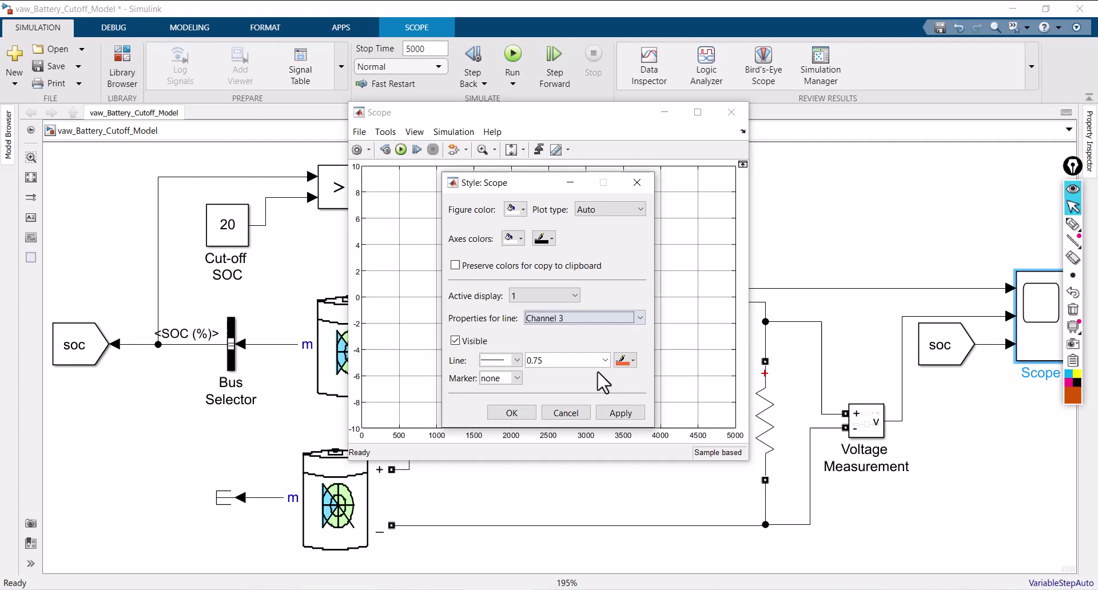
{"action": "left_click", "coordinate": [604, 360]}
{"action": "left_click", "coordinate": [563, 410]}
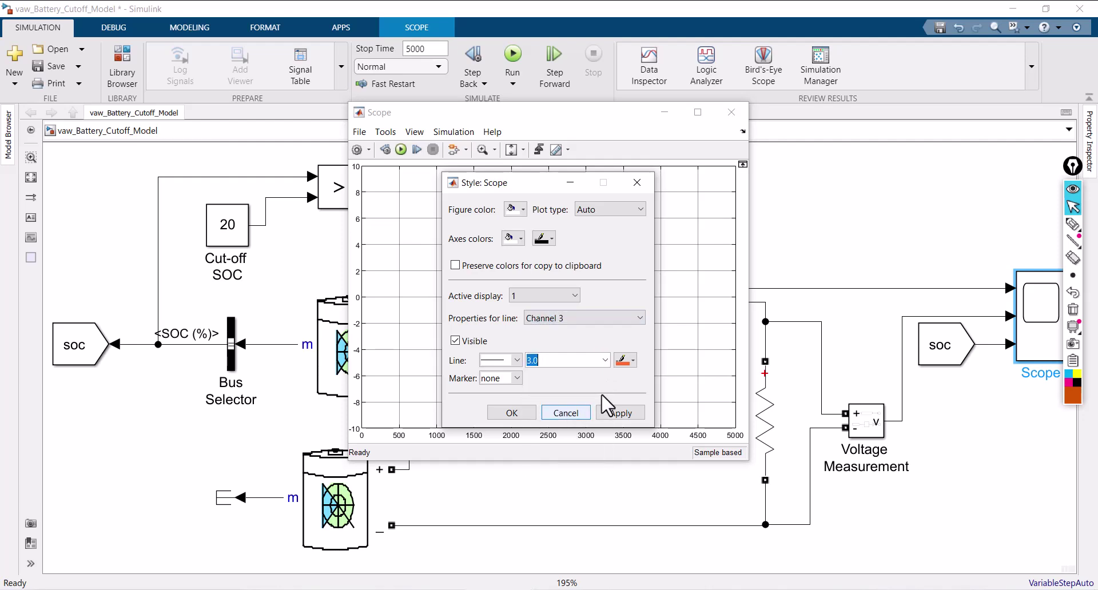
{"action": "left_click", "coordinate": [625, 360]}
{"action": "left_click", "coordinate": [653, 394]}
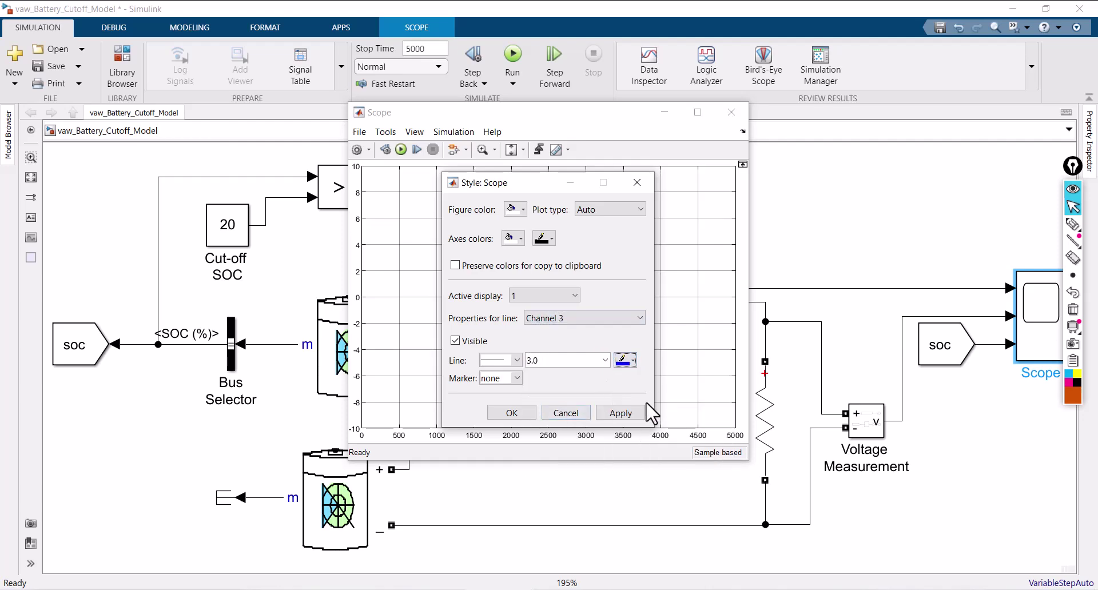
{"action": "left_click", "coordinate": [613, 412]}
Confirm the line style changes and close the Scope window.
{"action": "left_click", "coordinate": [584, 319]}
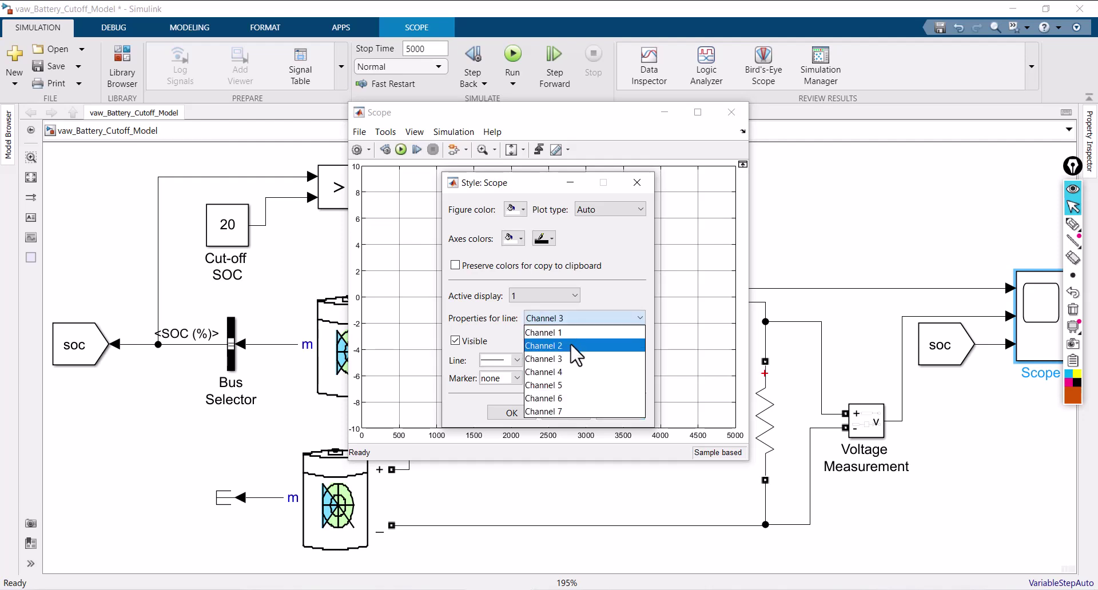
{"action": "left_click", "coordinate": [572, 346]}
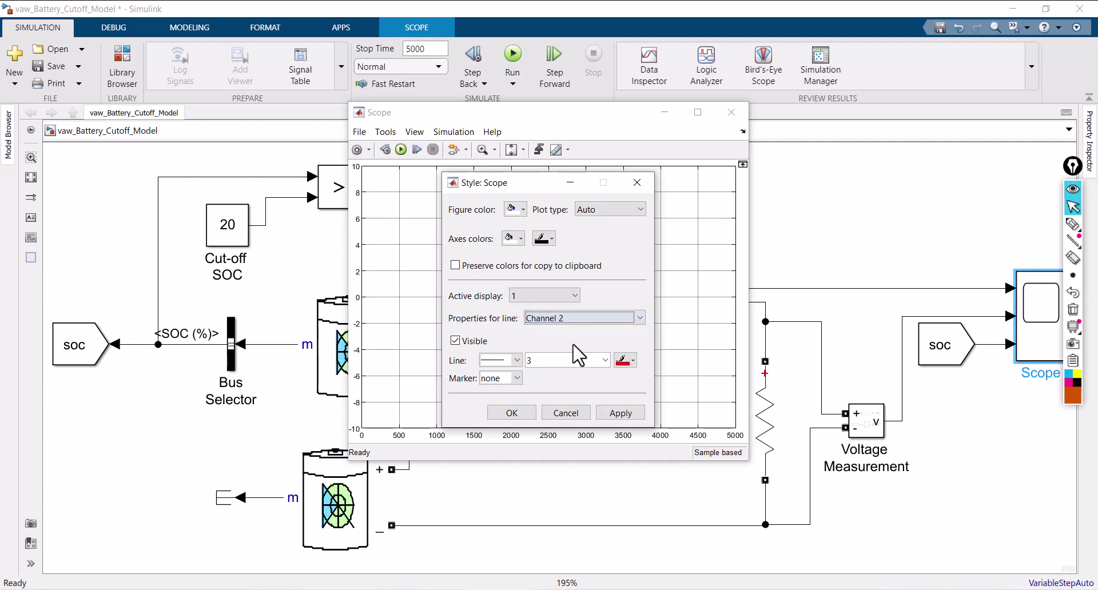
{"action": "left_click", "coordinate": [525, 414]}
{"action": "left_click", "coordinate": [731, 112]}
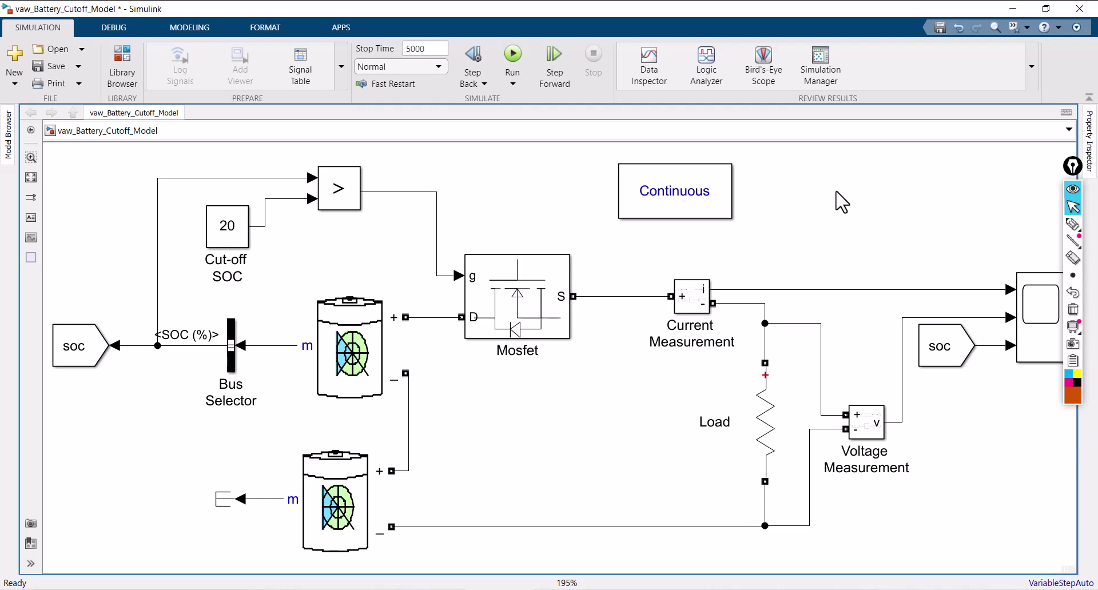
Run the 5000 s simulation and open the Scope results full screen.
{"action": "left_click", "coordinate": [512, 58]}
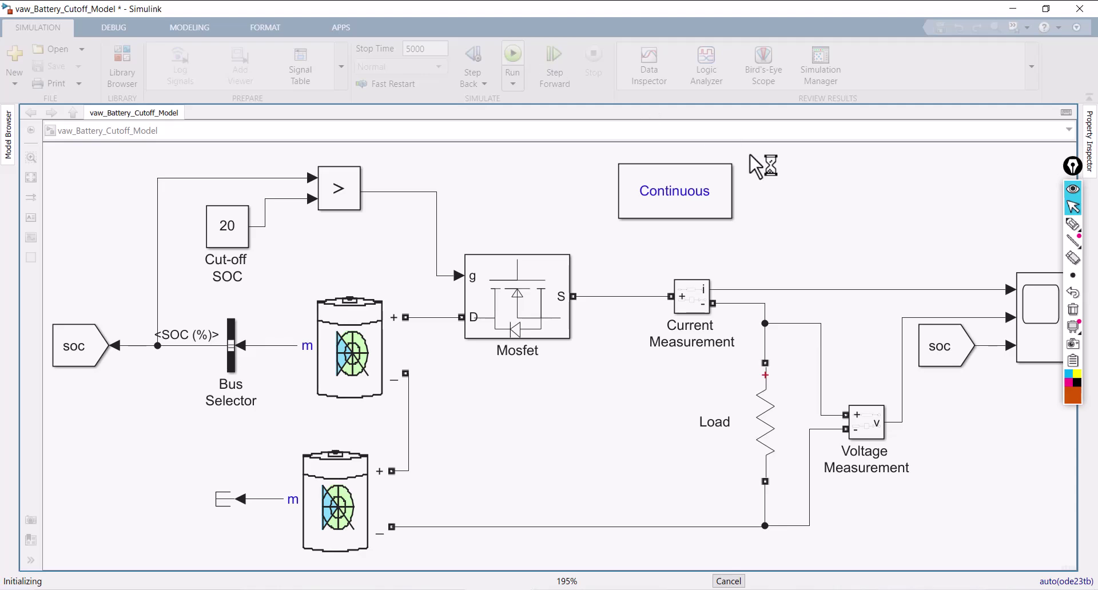
{"action": "left_click", "coordinate": [1040, 316]}
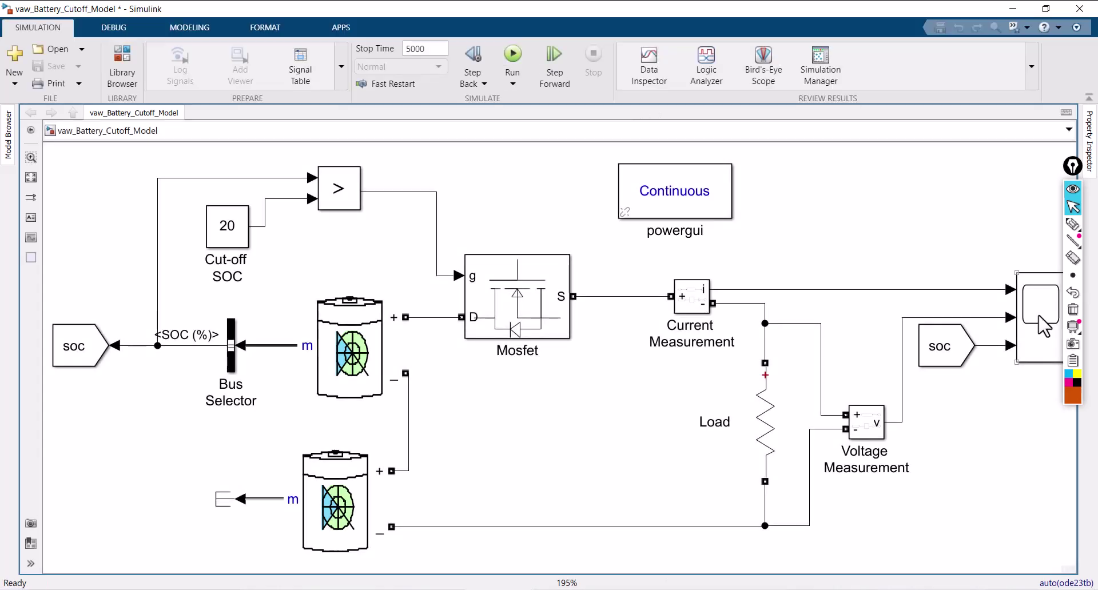
{"action": "double_click", "coordinate": [1042, 324]}
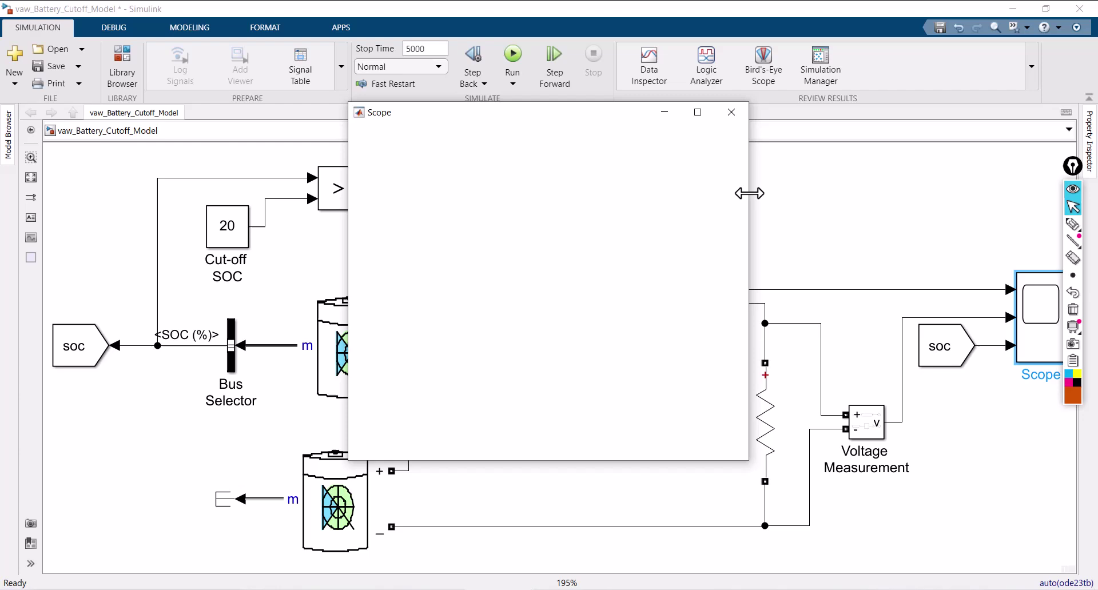
{"action": "left_click", "coordinate": [698, 113]}
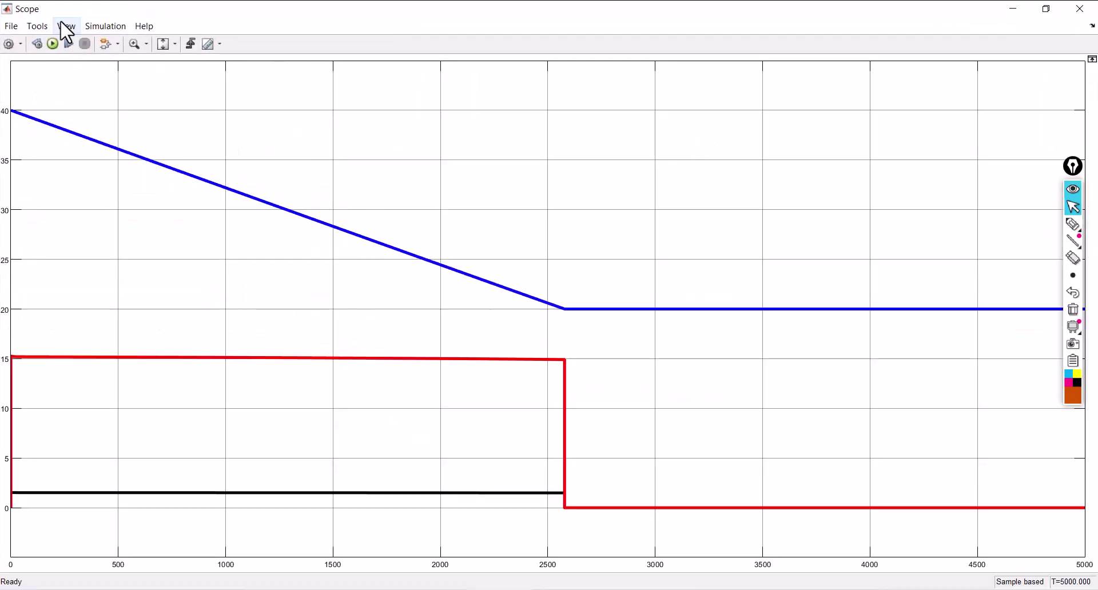
Split the Scope display into three stacked plots and scale their y-axes.
{"action": "left_click", "coordinate": [65, 26]}
{"action": "left_click", "coordinate": [73, 47]}
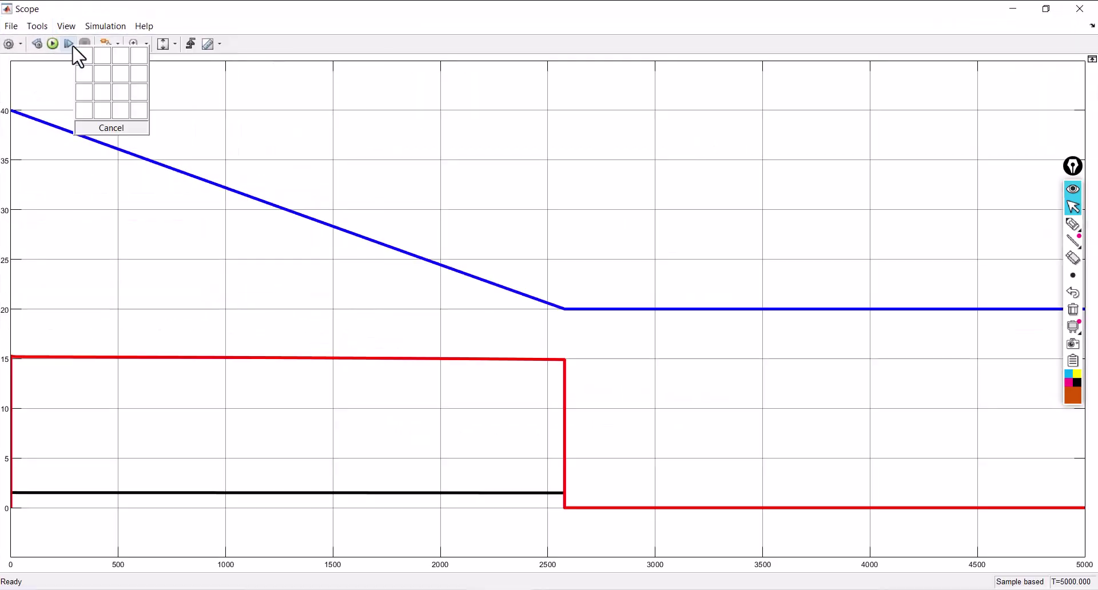
{"action": "left_click", "coordinate": [85, 113]}
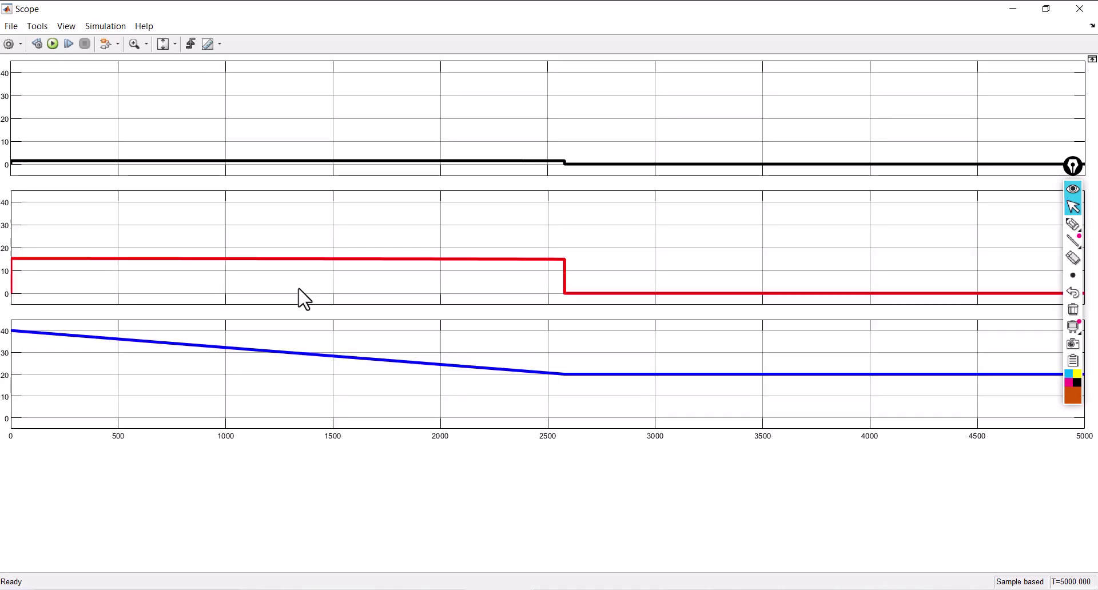
{"action": "left_click", "coordinate": [170, 45]}
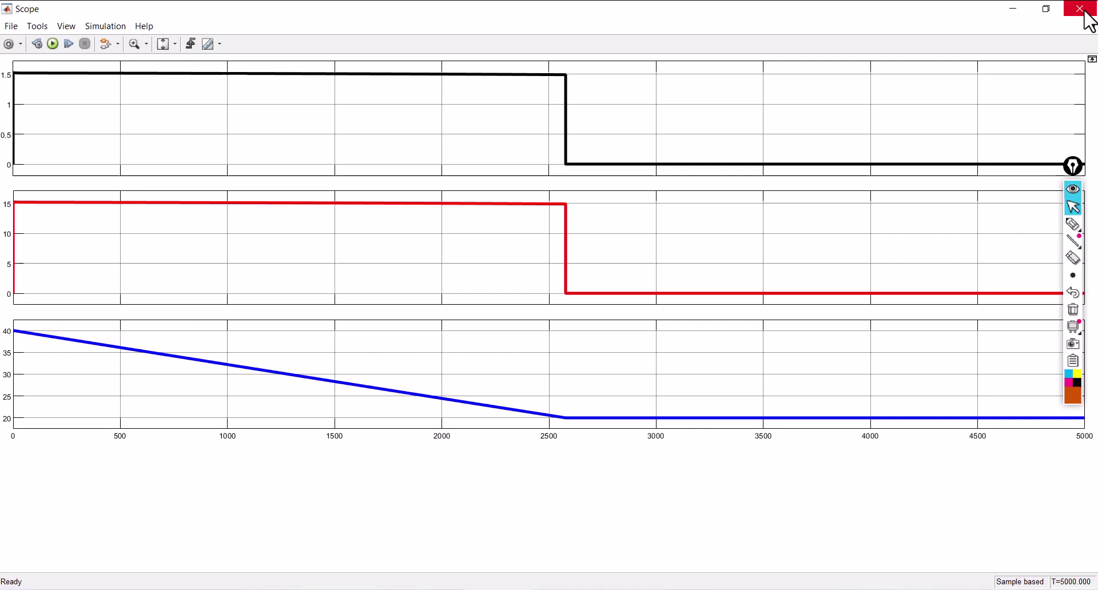
Show legends for Current Measurement, Voltage Measurement and <SOC (%)> on the plots.
{"action": "left_click", "coordinate": [68, 26]}
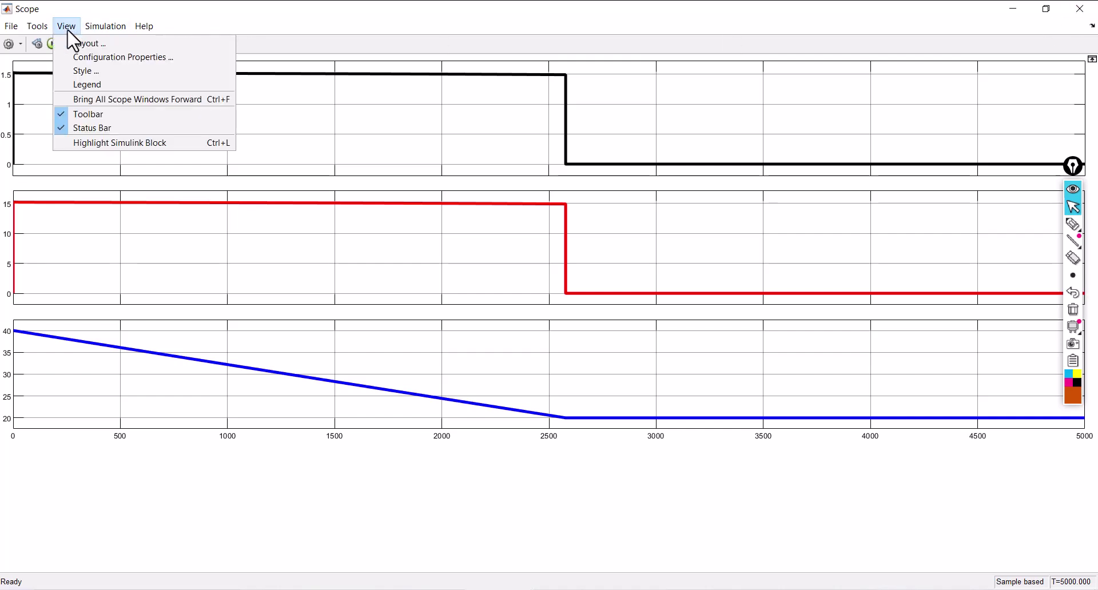
{"action": "left_click", "coordinate": [73, 81]}
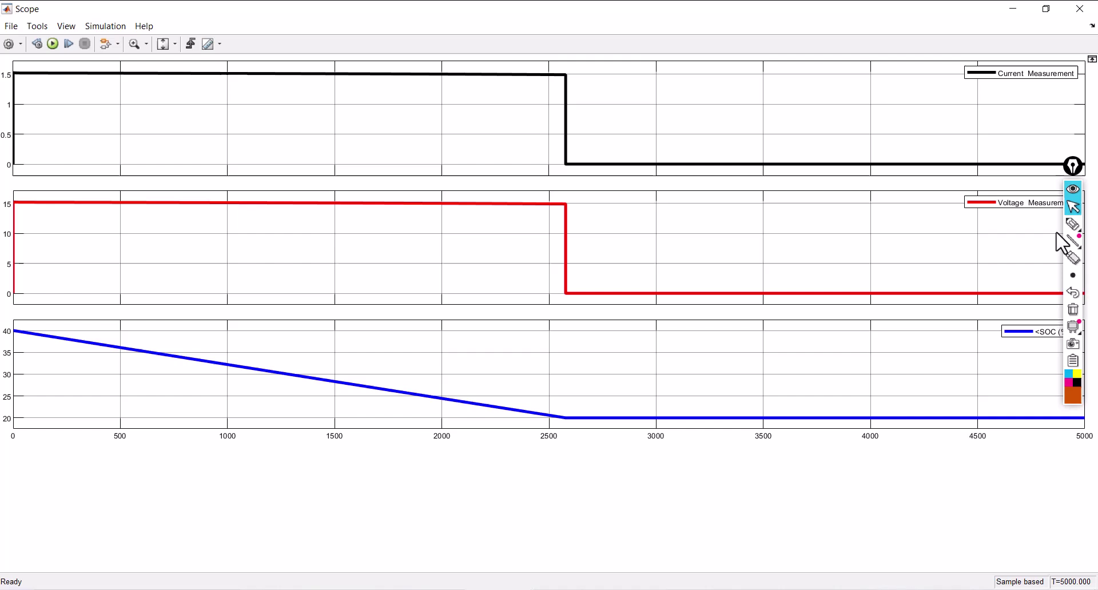
{"action": "left_click_drag", "start_coordinate": [1073, 165], "coordinate": [1091, 206]}
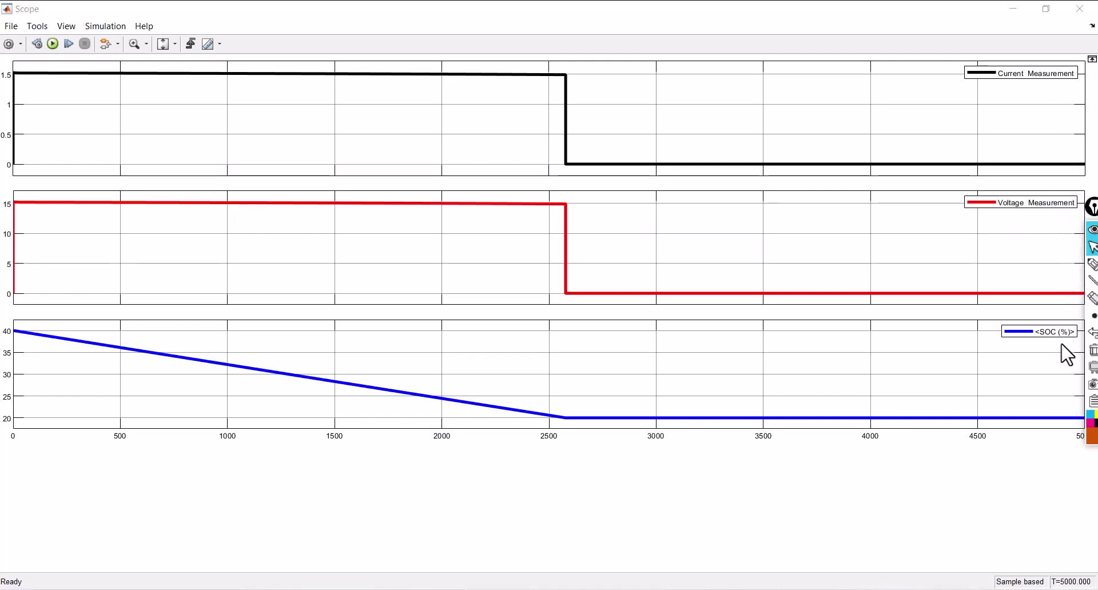
Highlight SOC 40 and 20 levels and the current and voltage drops near 2600 s, then erase.
{"action": "mouse_move", "coordinate": [1092, 411]}
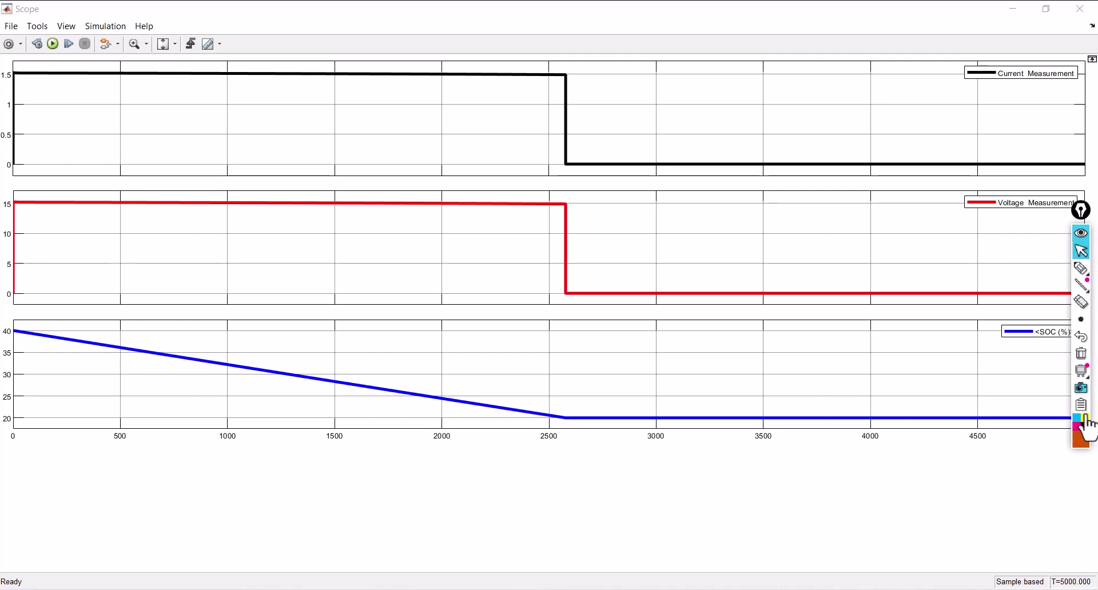
{"action": "left_click", "coordinate": [1082, 449]}
{"action": "left_click", "coordinate": [1061, 355]}
{"action": "left_click", "coordinate": [1081, 268]}
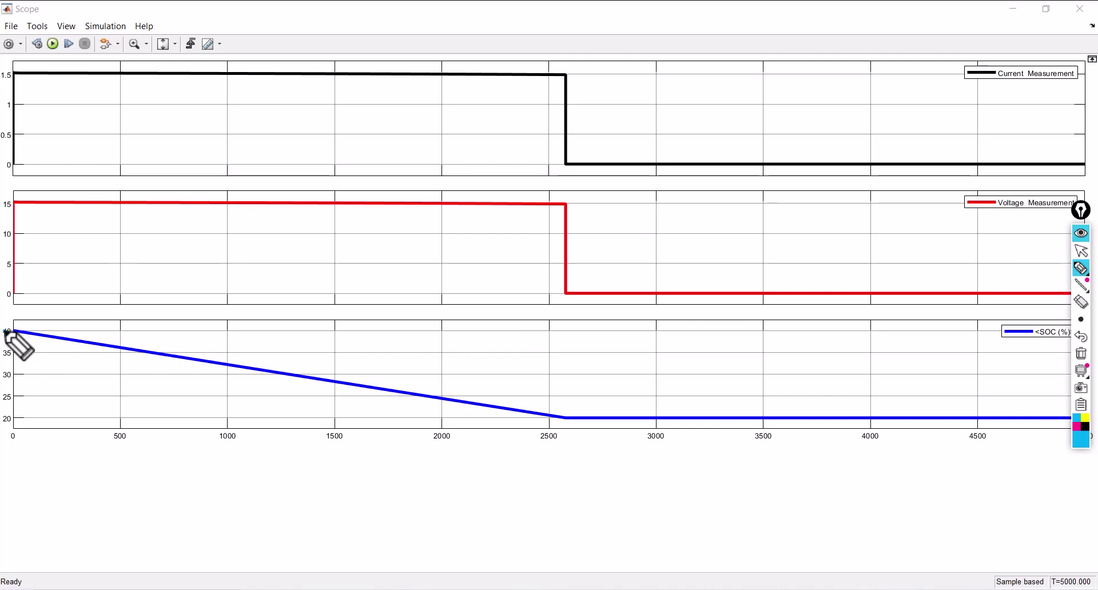
{"action": "mouse_move", "coordinate": [3, 331]}
{"action": "left_mouse_down"}
{"action": "mouse_move", "coordinate": [10, 315]}
{"action": "mouse_move", "coordinate": [30, 338]}
{"action": "mouse_move", "coordinate": [9, 350]}
{"action": "mouse_move", "coordinate": [2, 334]}
{"action": "left_mouse_up"}
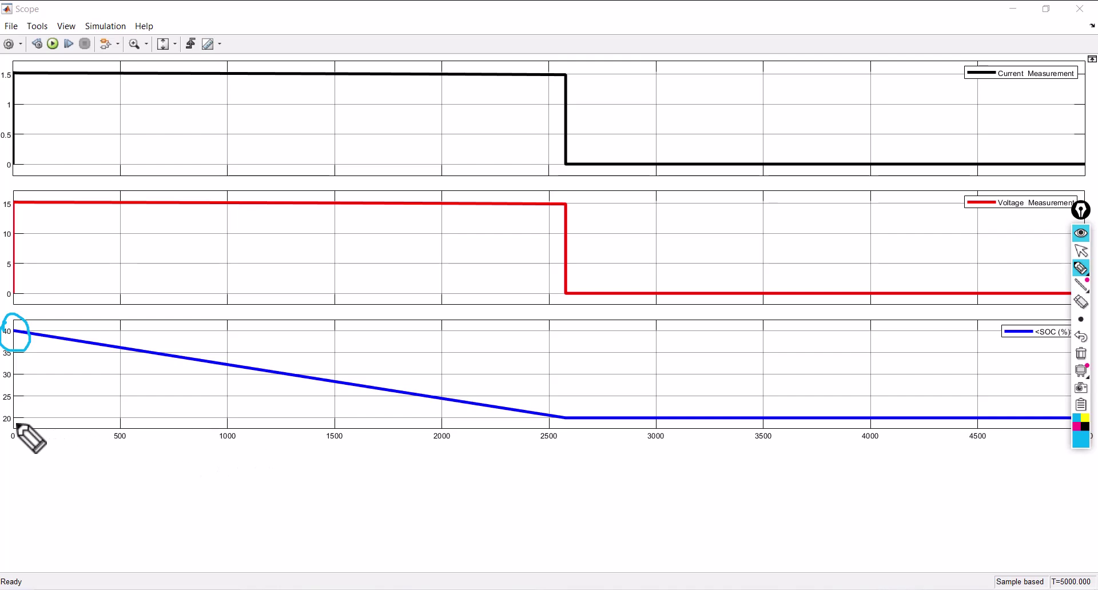
{"action": "left_click_drag", "start_coordinate": [5, 420], "coordinate": [12, 409]}
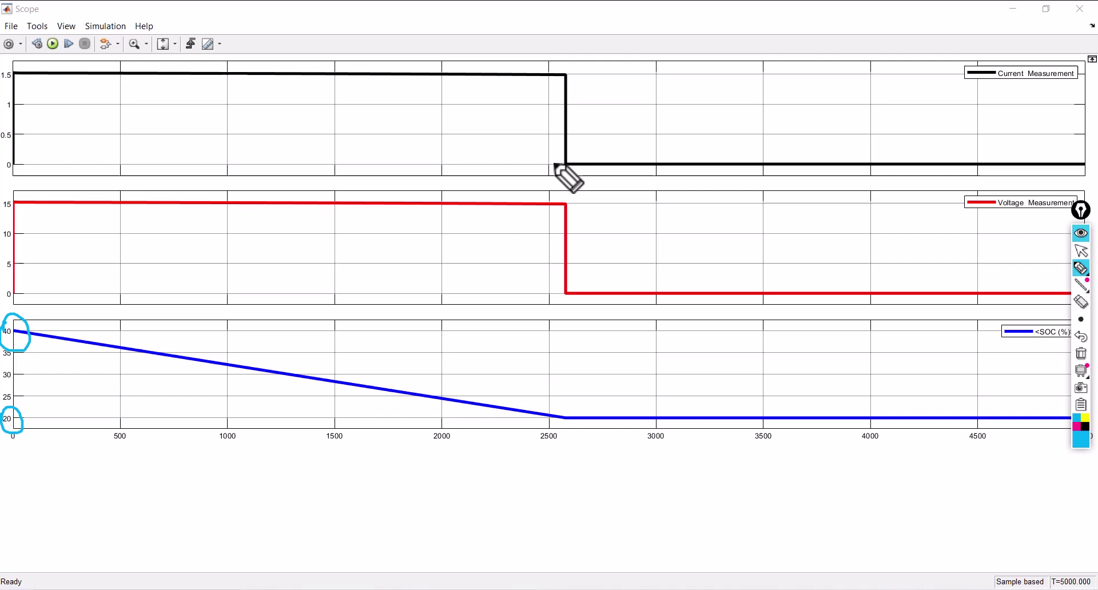
{"action": "mouse_move", "coordinate": [553, 163]}
{"action": "left_mouse_down"}
{"action": "mouse_move", "coordinate": [582, 185]}
{"action": "mouse_move", "coordinate": [566, 152]}
{"action": "left_mouse_up"}
{"action": "mouse_move", "coordinate": [563, 278]}
{"action": "left_mouse_down"}
{"action": "mouse_move", "coordinate": [583, 290]}
{"action": "mouse_move", "coordinate": [558, 291]}
{"action": "left_mouse_up"}
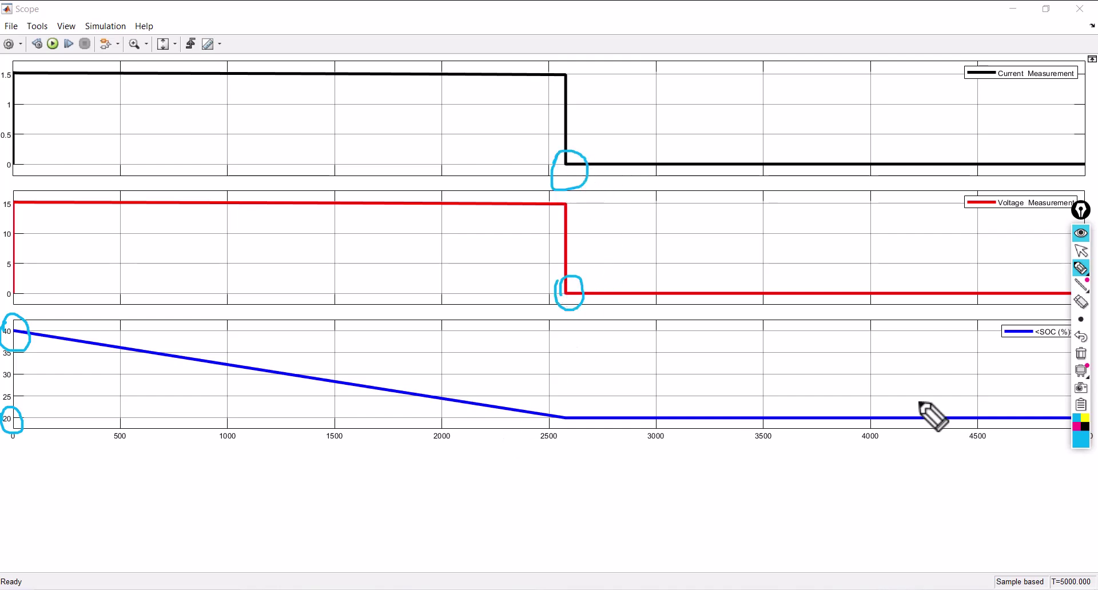
{"action": "left_click", "coordinate": [1081, 354]}
{"action": "left_click", "coordinate": [1082, 251]}
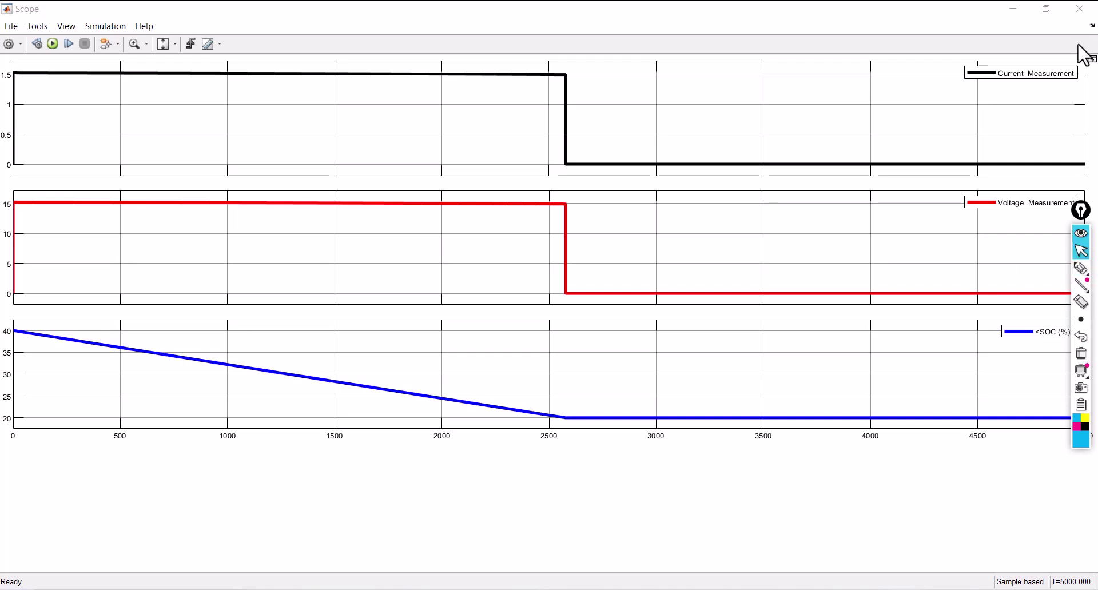
Close the Scope, highlight the Load resistor and both batteries, then clear the marks.
{"action": "left_click", "coordinate": [1079, 8]}
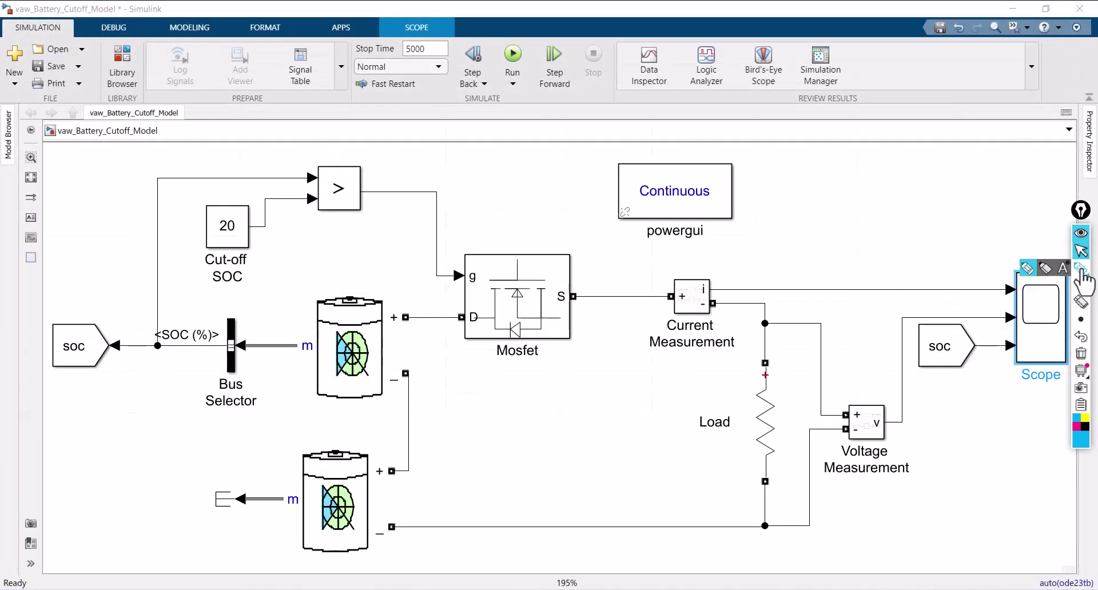
{"action": "left_click", "coordinate": [1081, 268]}
{"action": "mouse_move", "coordinate": [725, 446]}
{"action": "left_mouse_down"}
{"action": "mouse_move", "coordinate": [761, 361]}
{"action": "mouse_move", "coordinate": [768, 487]}
{"action": "mouse_move", "coordinate": [723, 440]}
{"action": "mouse_move", "coordinate": [421, 421]}
{"action": "mouse_move", "coordinate": [415, 396]}
{"action": "mouse_move", "coordinate": [428, 441]}
{"action": "left_mouse_up"}
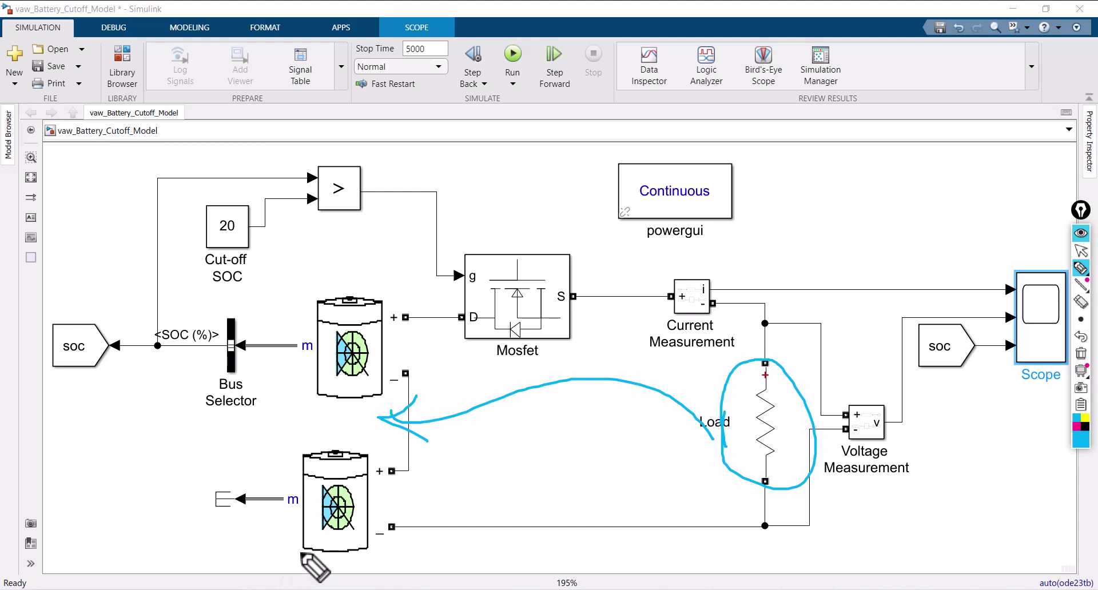
{"action": "mouse_move", "coordinate": [288, 561]}
{"action": "left_mouse_down"}
{"action": "mouse_move", "coordinate": [276, 292]}
{"action": "mouse_move", "coordinate": [449, 278]}
{"action": "mouse_move", "coordinate": [482, 455]}
{"action": "mouse_move", "coordinate": [439, 535]}
{"action": "mouse_move", "coordinate": [286, 544]}
{"action": "left_mouse_up"}
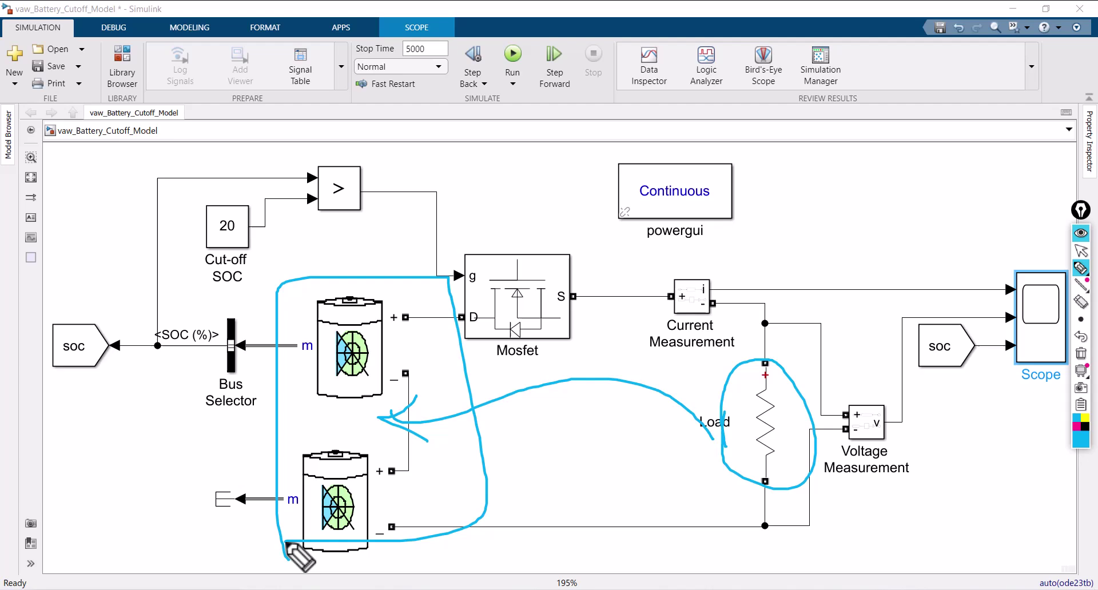
{"action": "left_click", "coordinate": [1081, 355]}
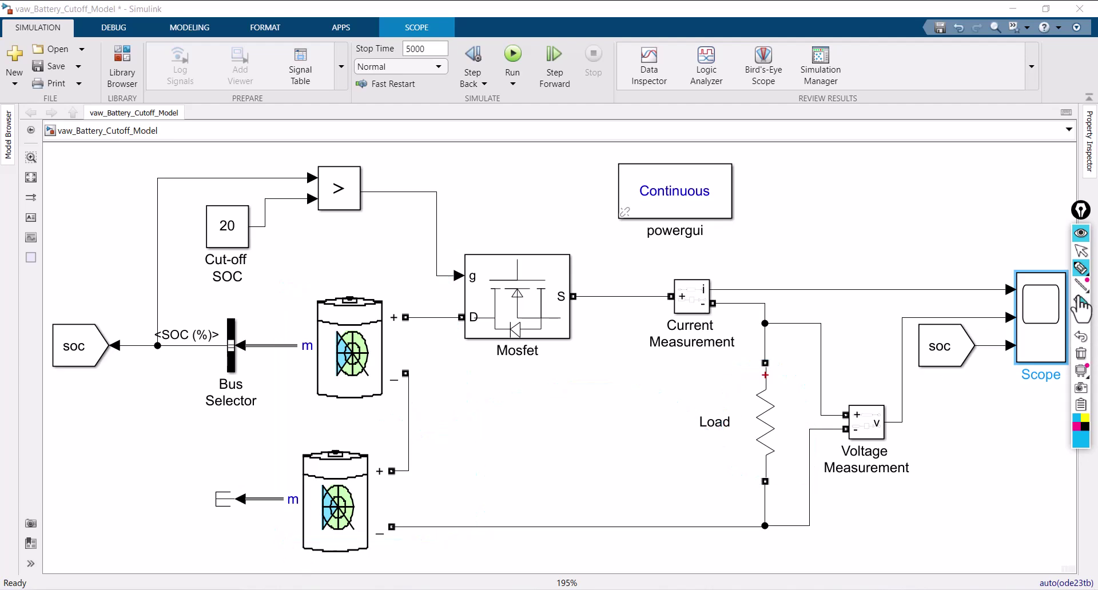
{"action": "left_click", "coordinate": [1081, 250]}
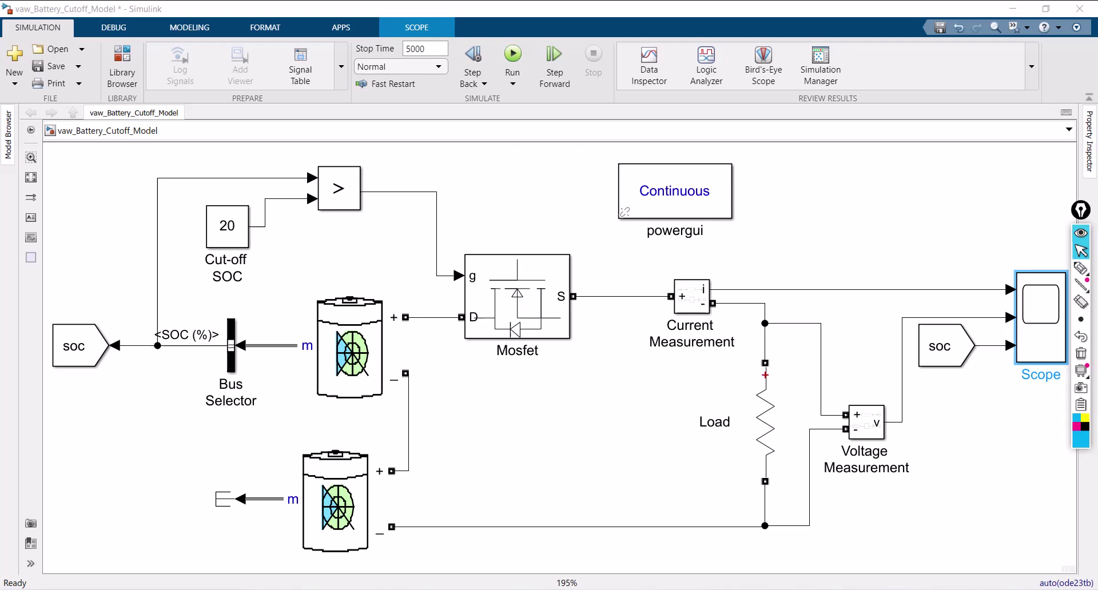
Switch to the EV Battery Cut-off presentation and scroll to the Thank You slide 2.
{"action": "key", "text": "alt+Tab"}
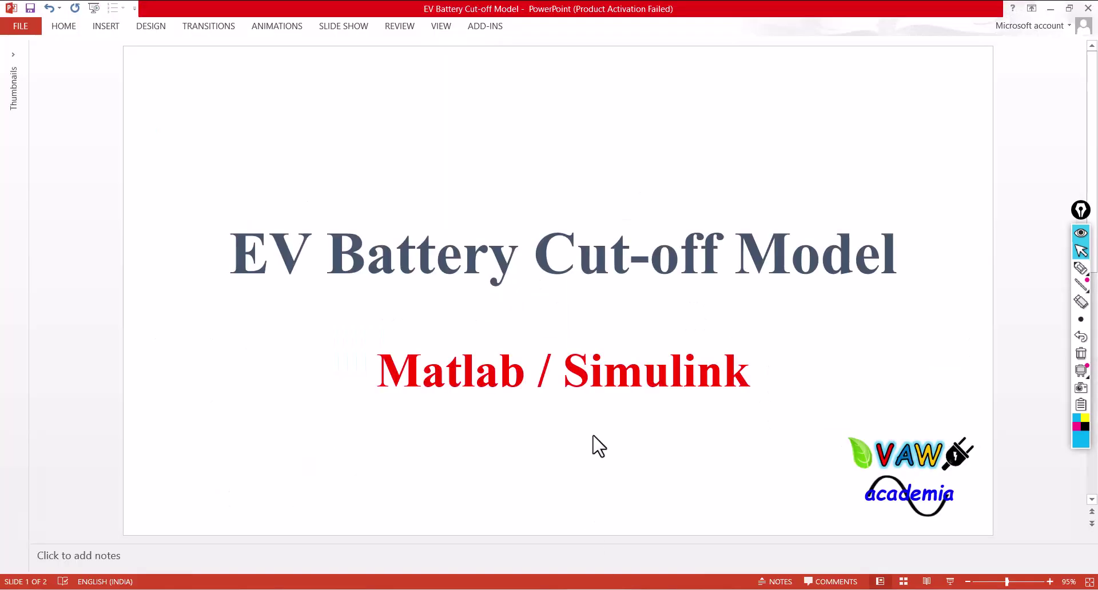
{"action": "scroll", "coordinate": [599, 445], "scroll_direction": "down", "scroll_amount": 1}
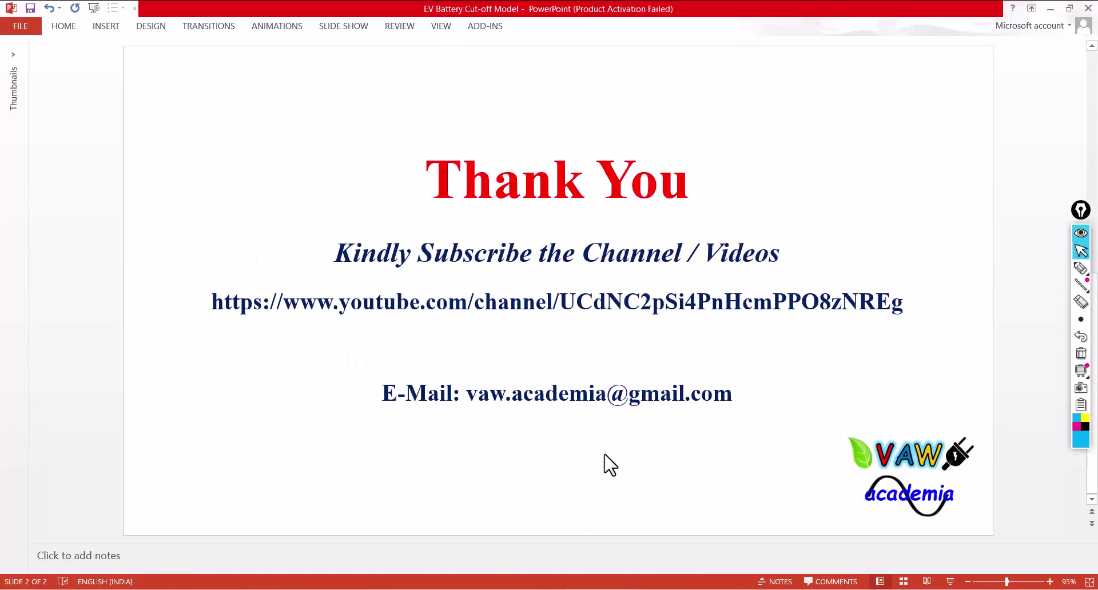